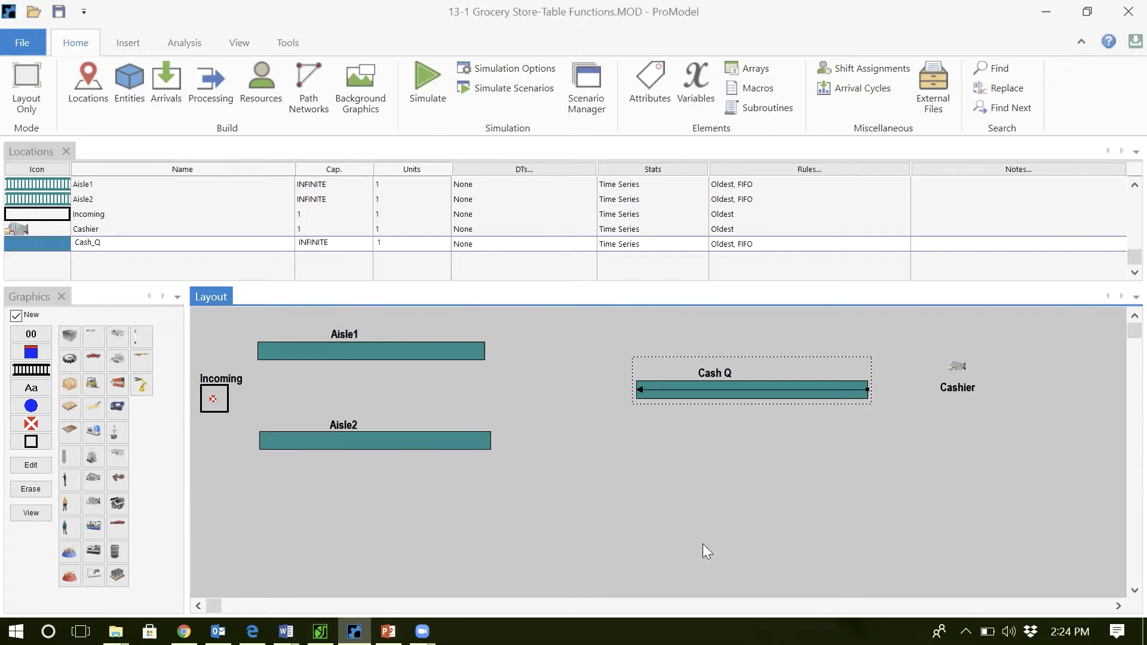
Switch to the Time of the Day document in Word and examine the arrivals table, aisle percentages, item counts, pick-up and check-out times.
click(286, 632)
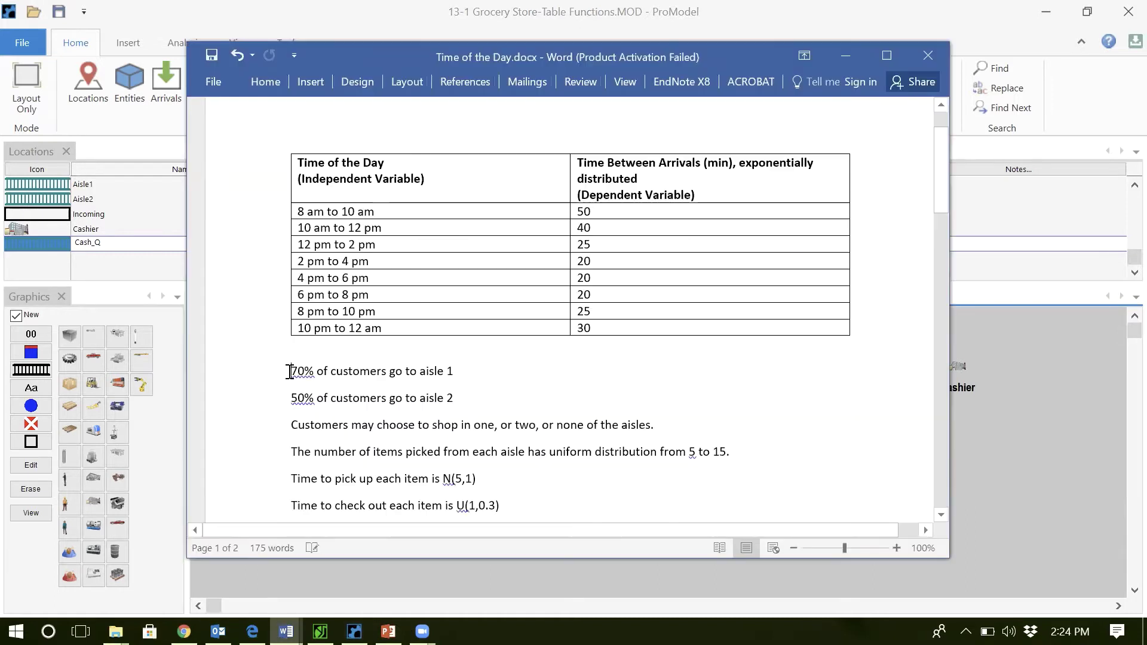
drag(291, 371, 457, 371)
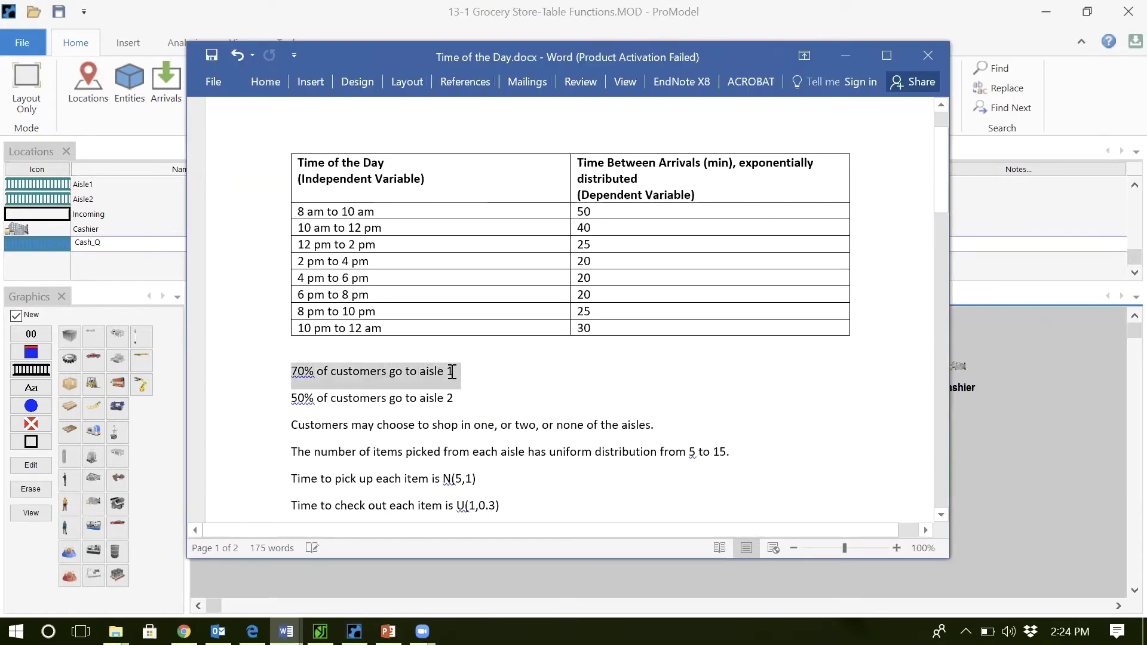
click(526, 399)
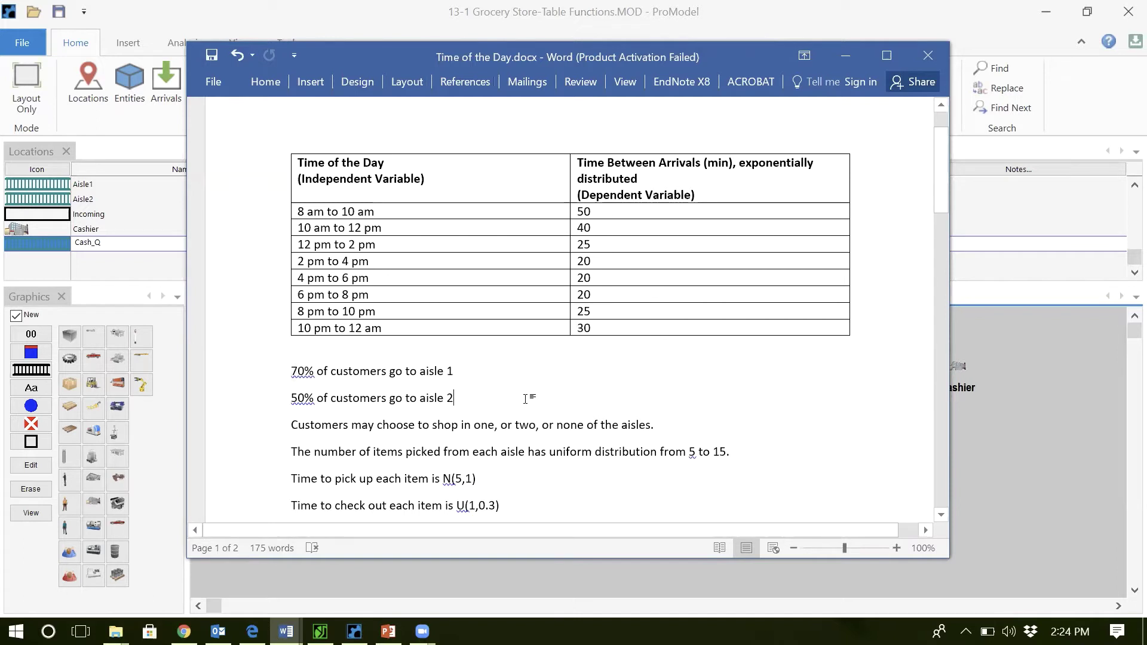
drag(291, 398, 304, 398)
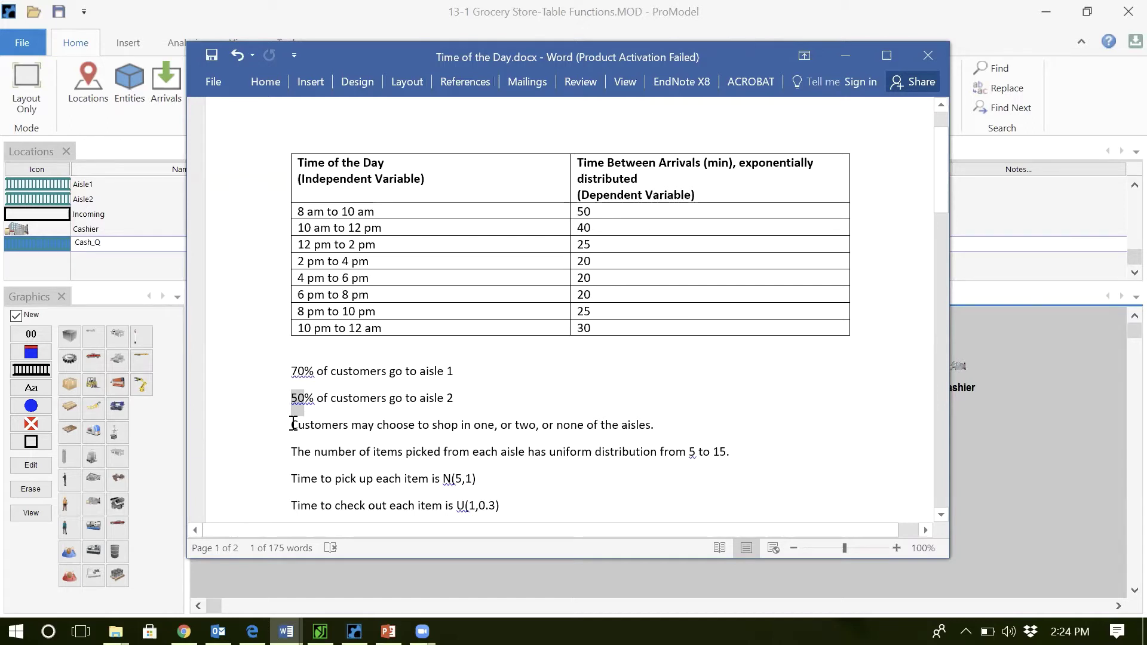
drag(293, 425, 656, 425)
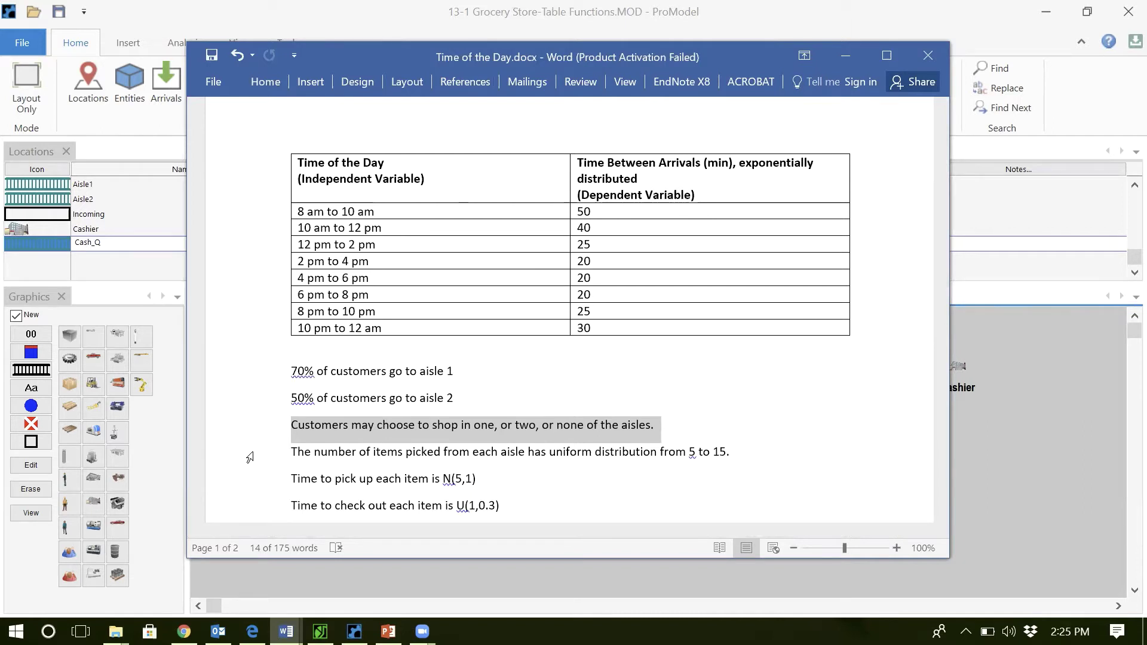
click(288, 453)
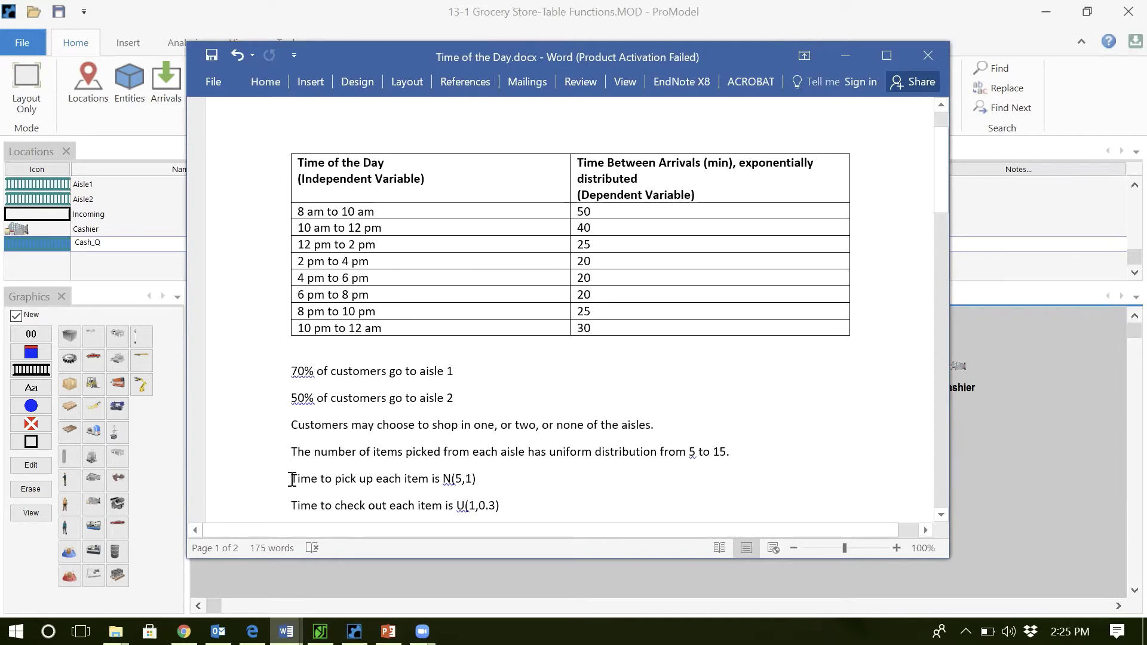
triple_click(291, 479)
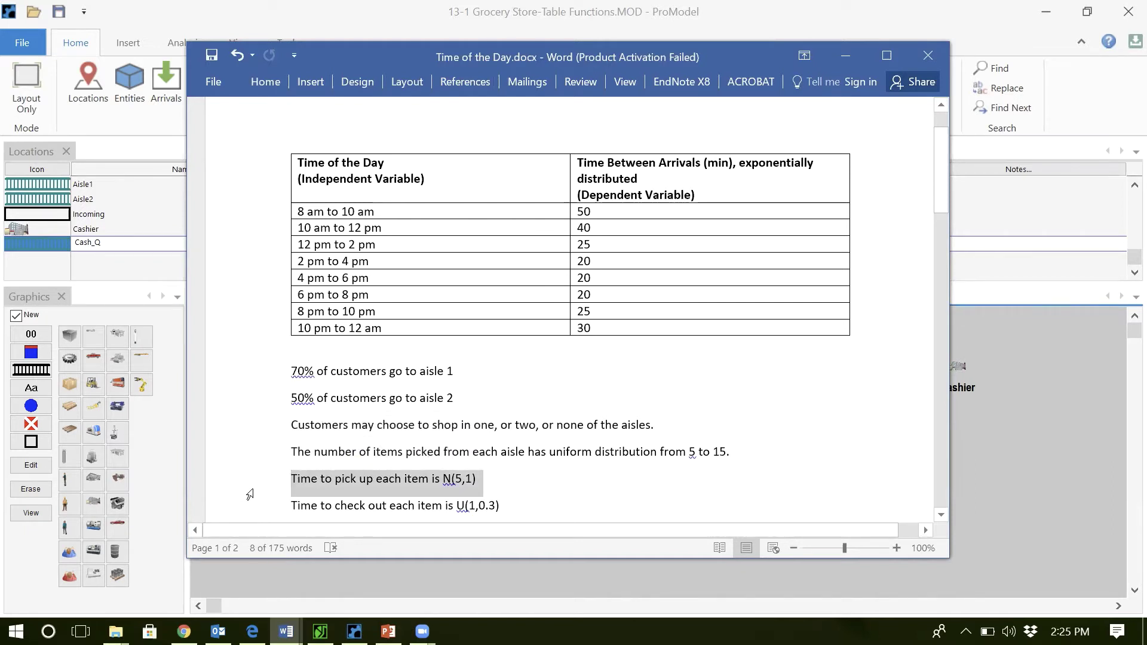
click(287, 508)
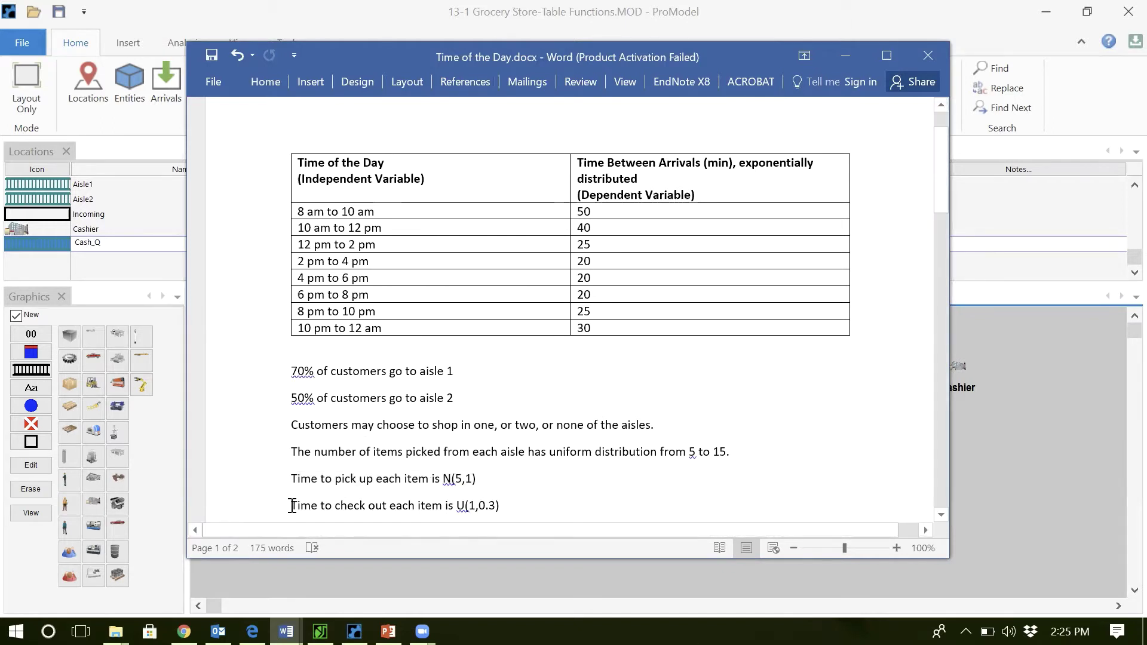
click(243, 502)
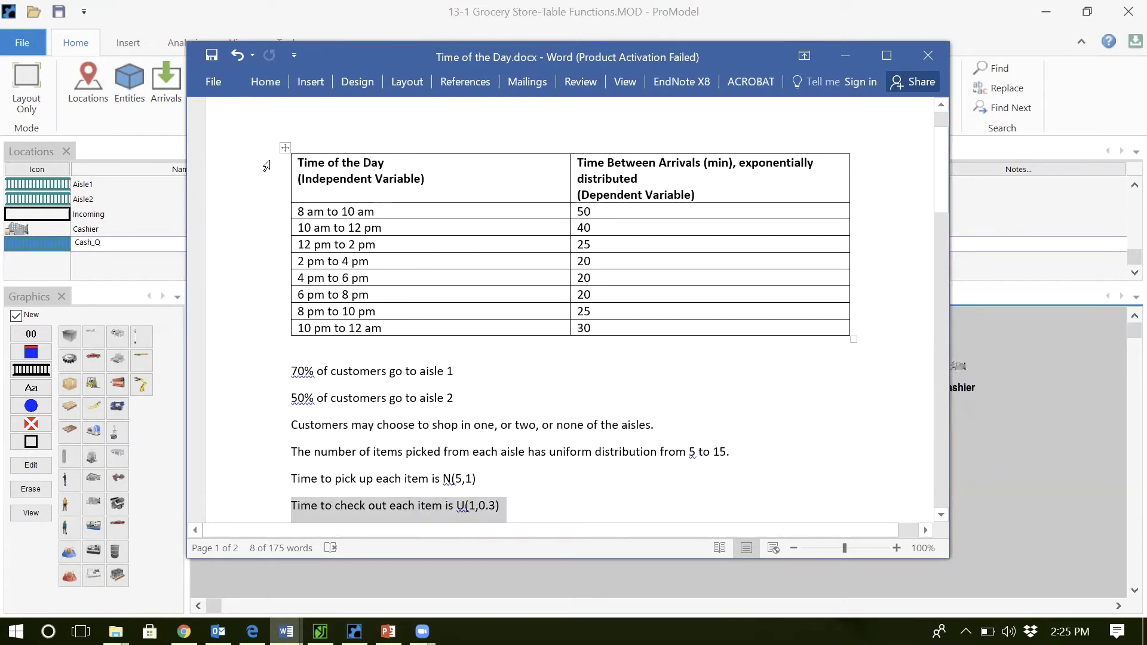
click(283, 149)
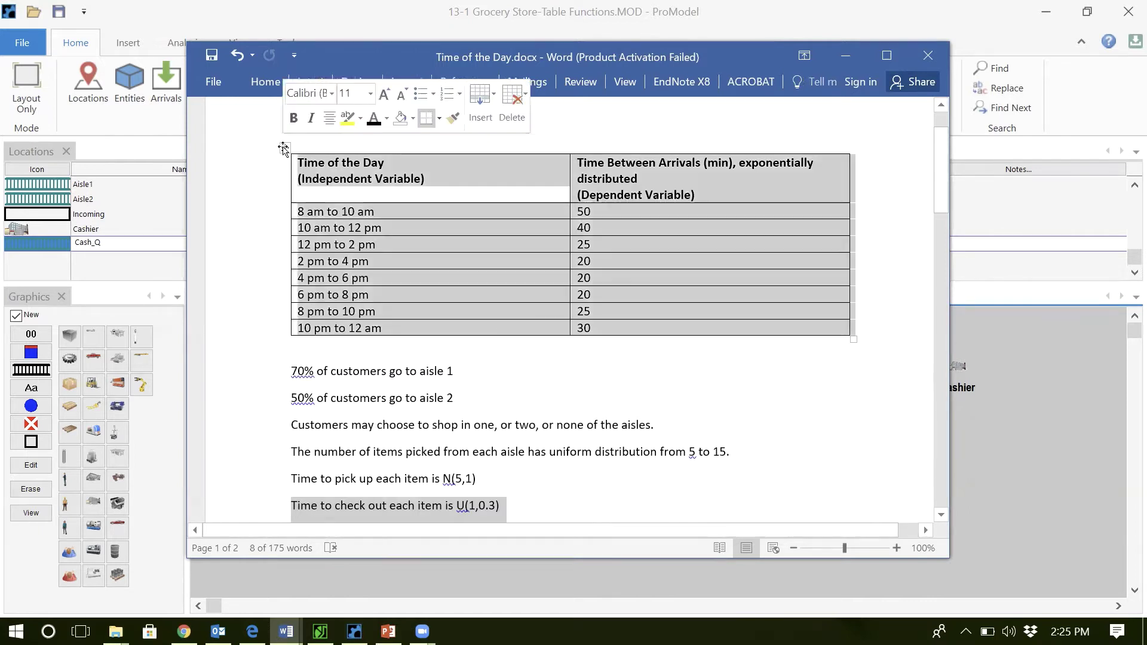
click(239, 257)
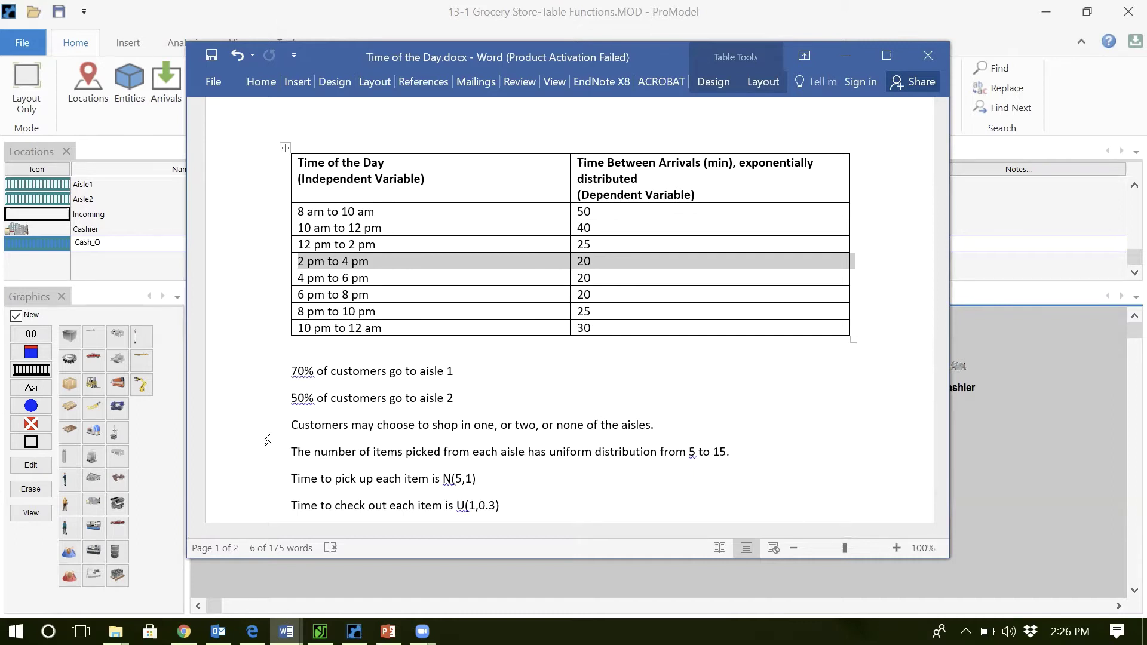
click(604, 210)
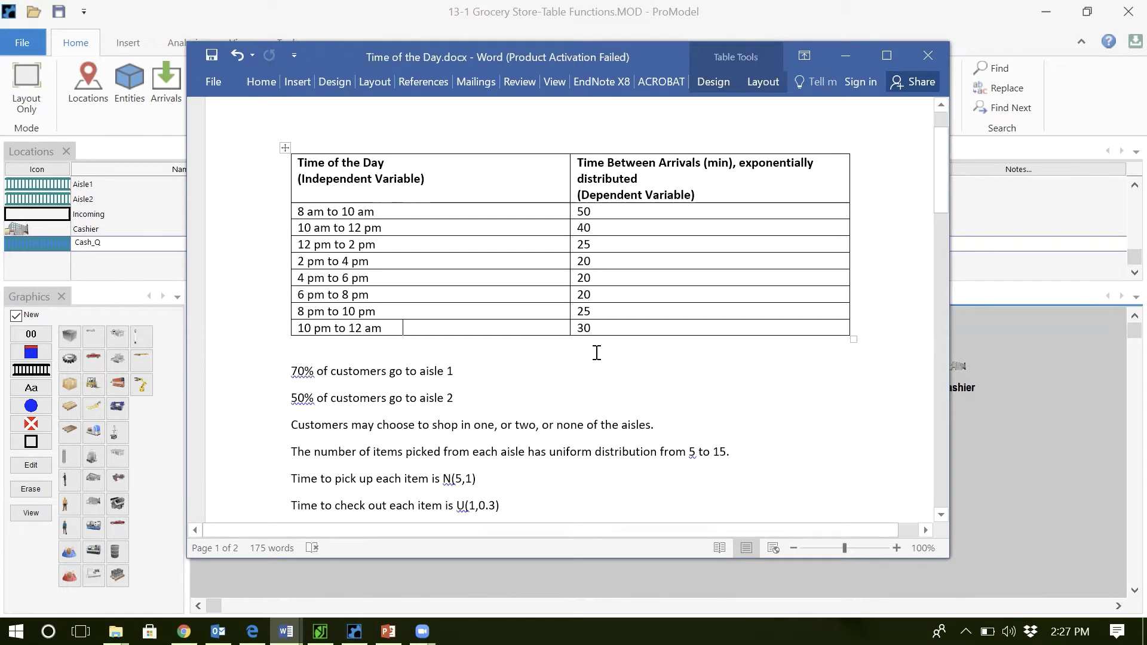
Add elapsed-hour ranges beside the eight time-of-day entries: 0 -2, 2-4, 4-6, 6-8, 8-10, 10-12, 12-14 and 14-16.
click(447, 210)
key(ctrl+z)
text(0 -2)
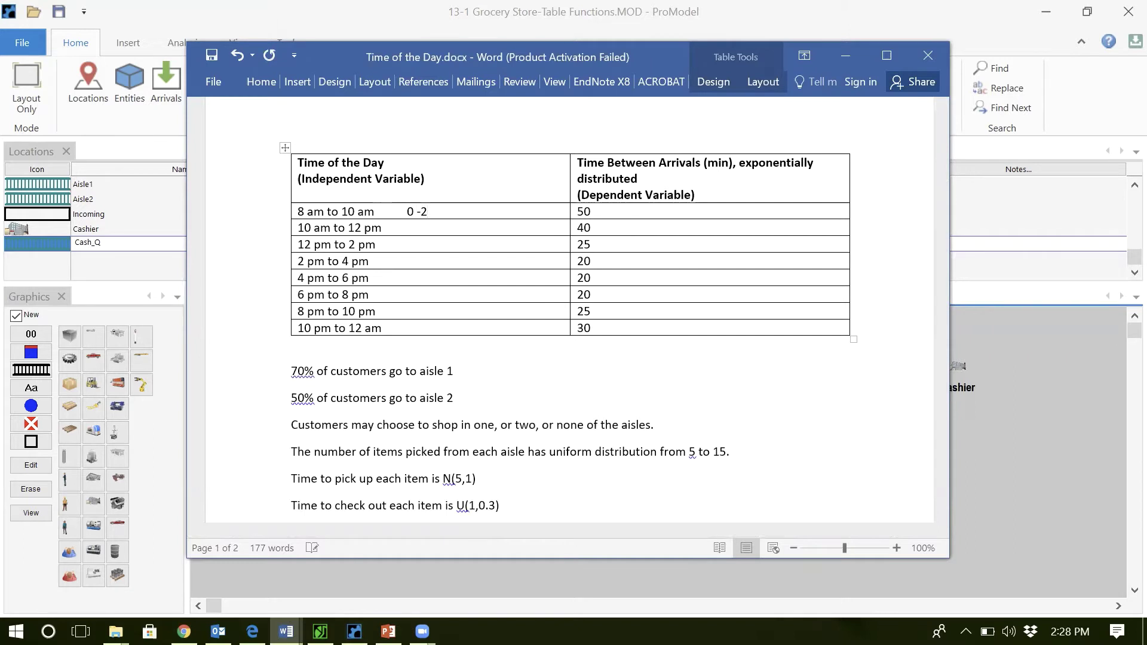
click(415, 227)
text(2-4)
key(Up)
text(4-6)
key(Down)
text(14)
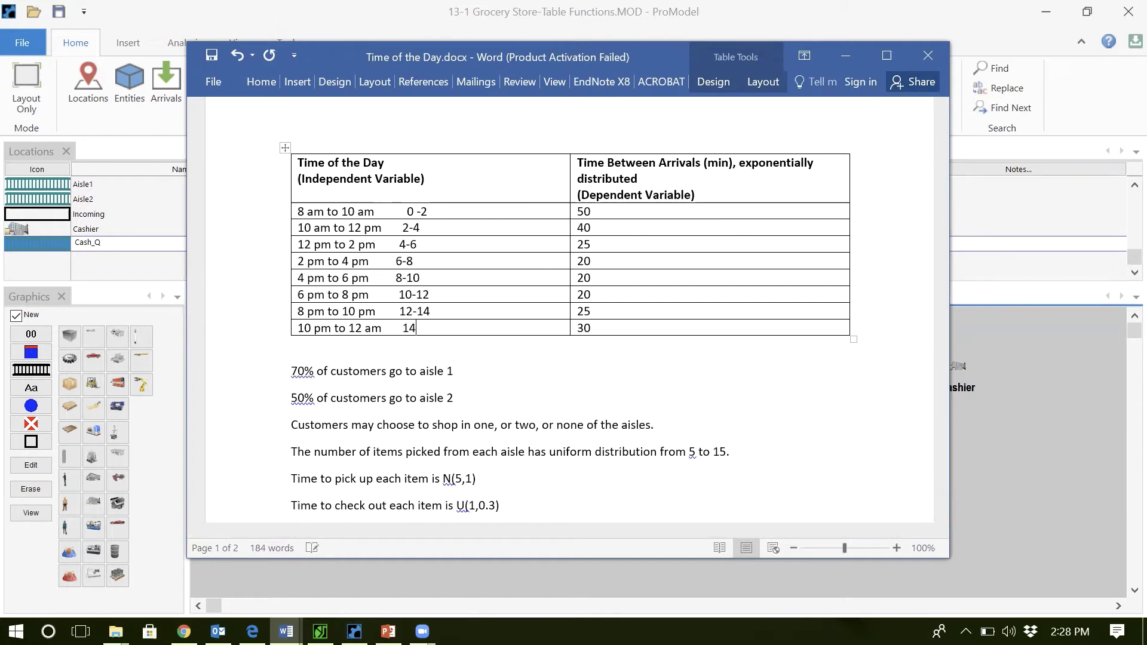
text(-16)
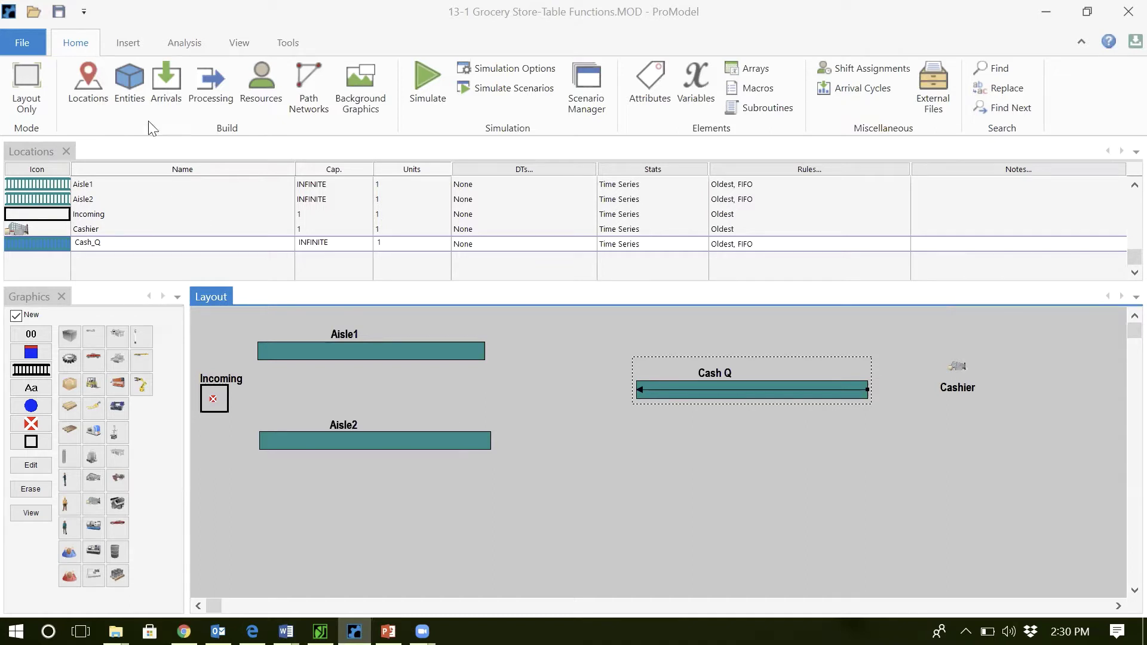
In ProModel, define a Customer arrival at Incoming with quantity 1, first time 0 and inf occurrences.
click(128, 99)
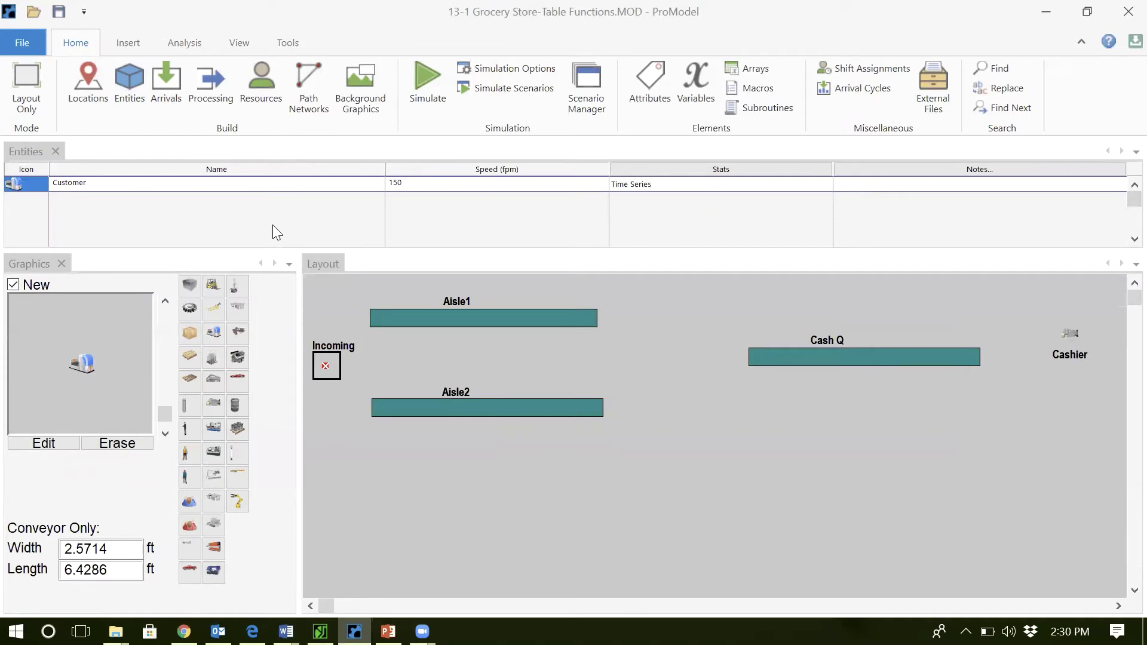
click(159, 71)
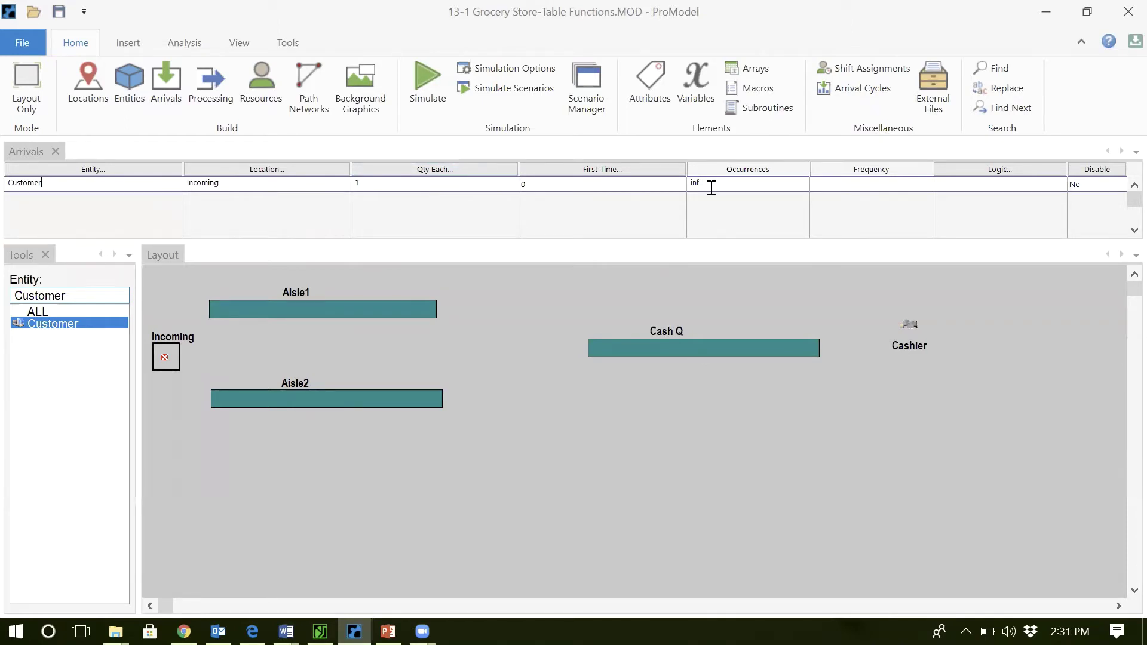
click(847, 187)
text(e(30)
click(672, 436)
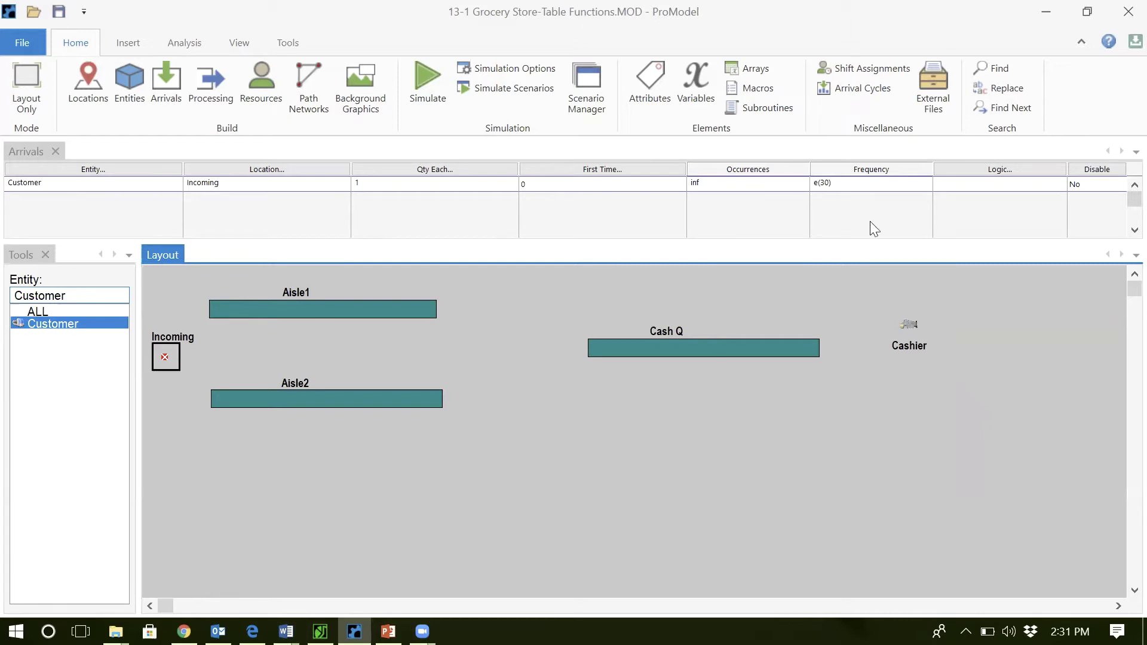
click(840, 183)
key(BackSpace)
key(BackSpace)
key(BackSpace)
key(BackSpace)
key(BackSpace)
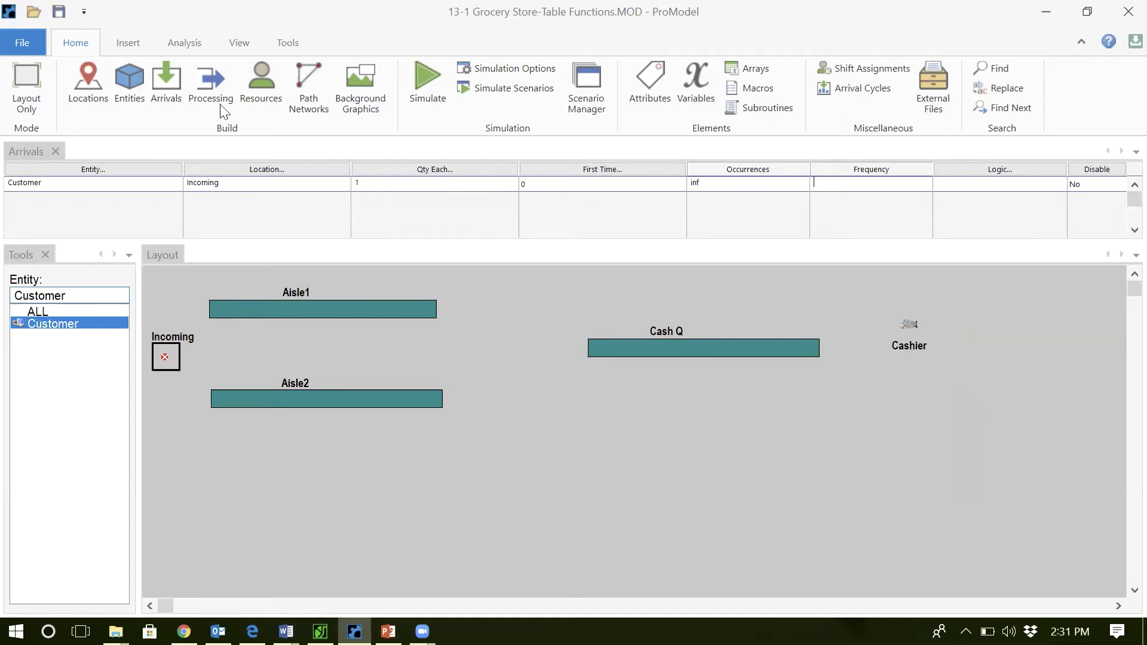
Create a table function with the ID Arrival_TF and open its value table.
click(88, 88)
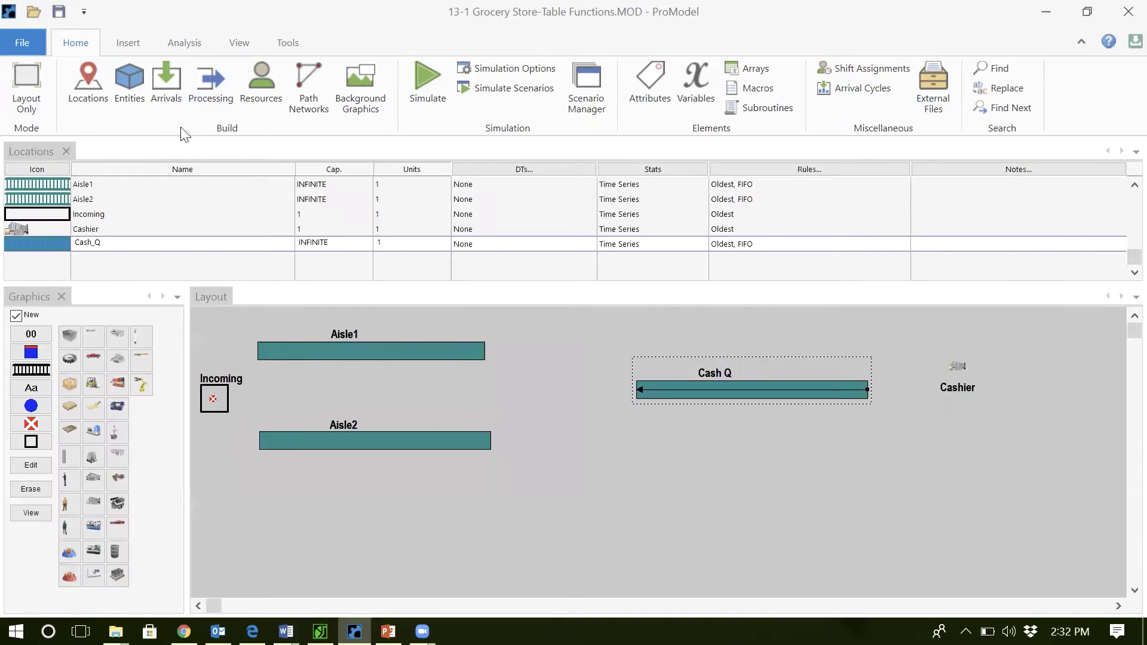
click(199, 36)
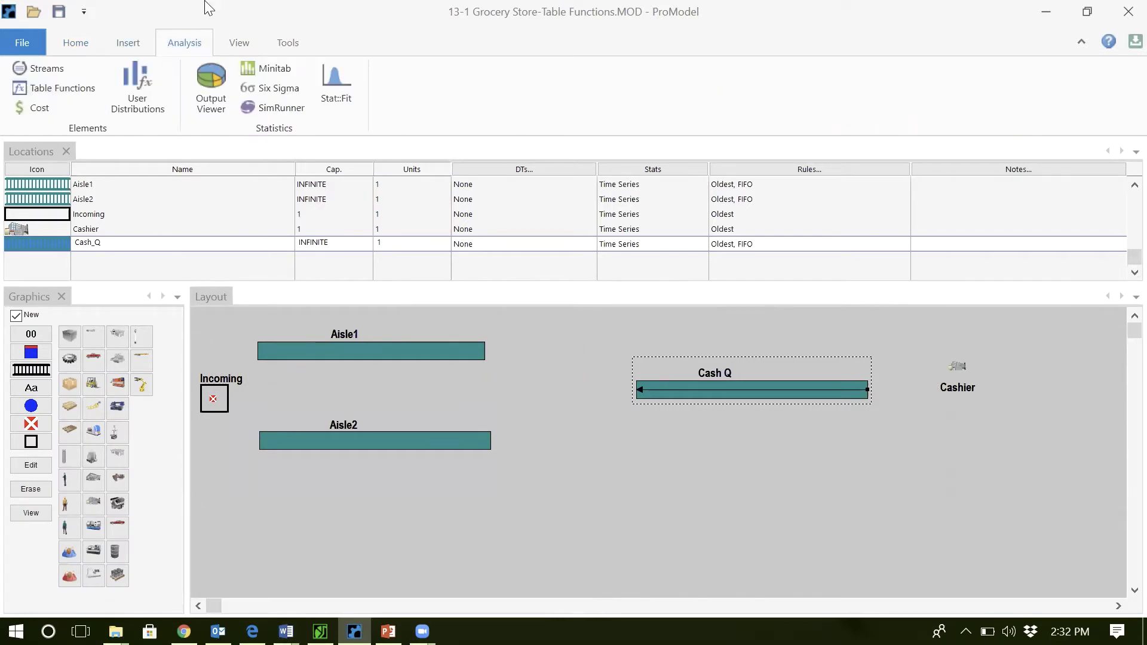
click(74, 91)
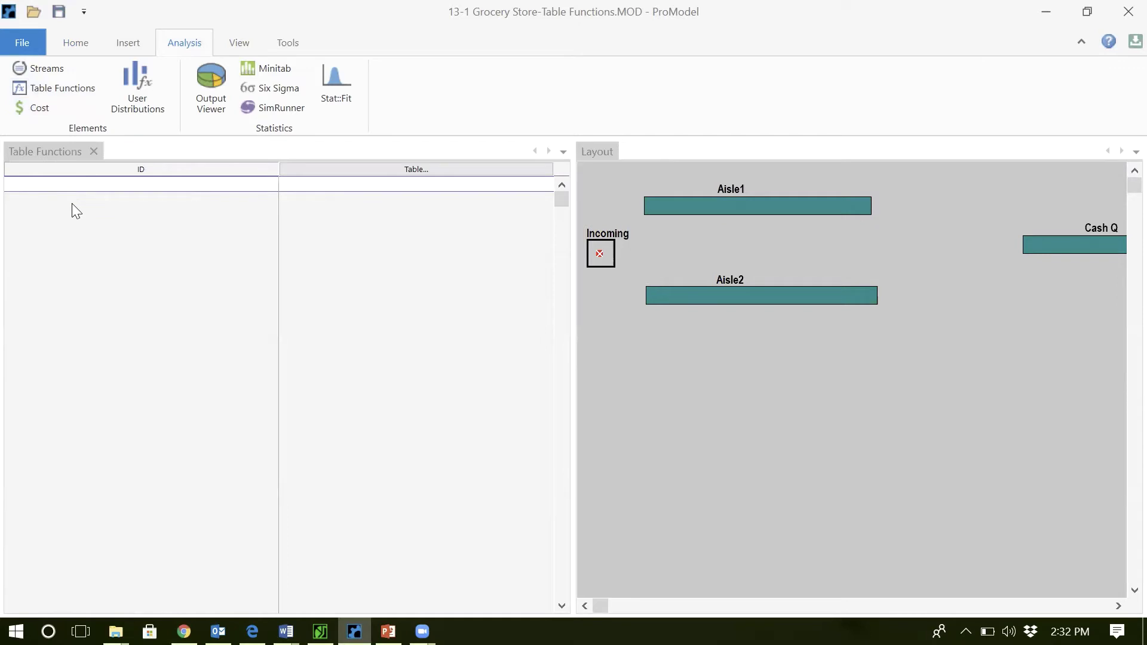
text(Arrival_TF)
click(337, 173)
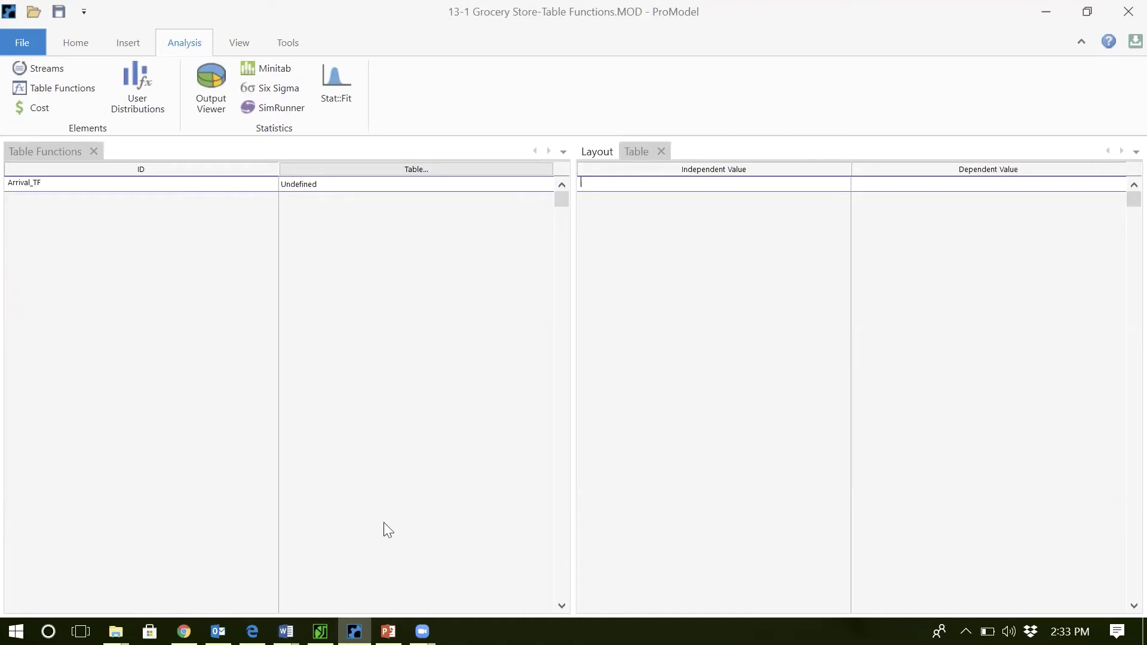
Consult the Word arrivals table and enter the first two Arrival_TF rows: independent 0 with dependent 50, and 2 with 40.
click(286, 631)
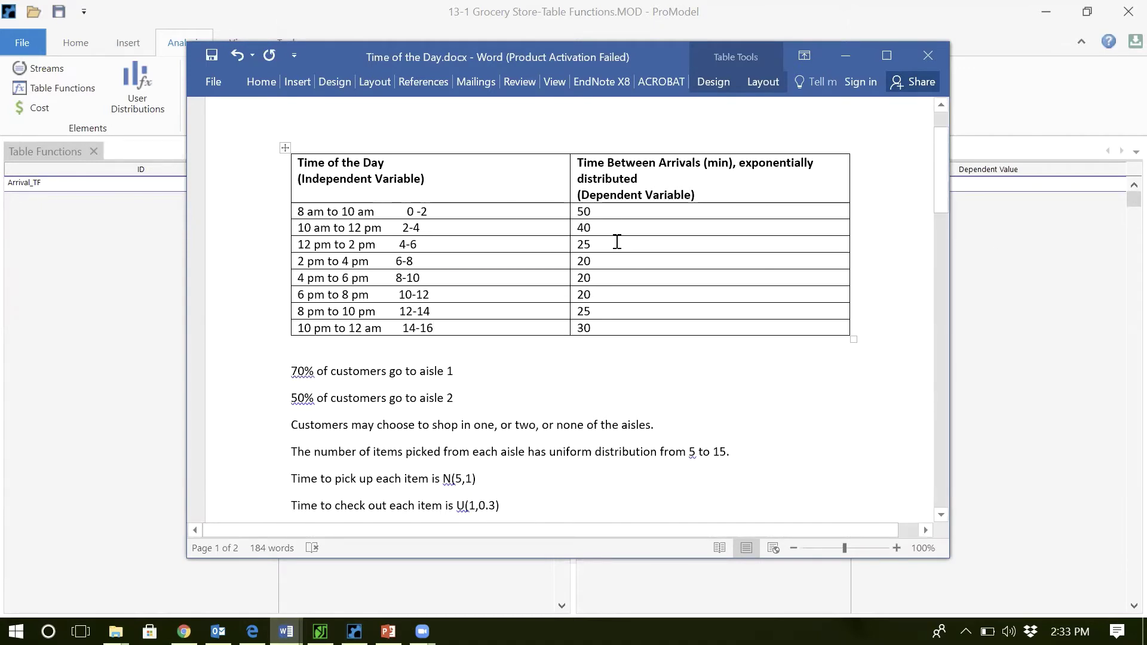
click(1041, 276)
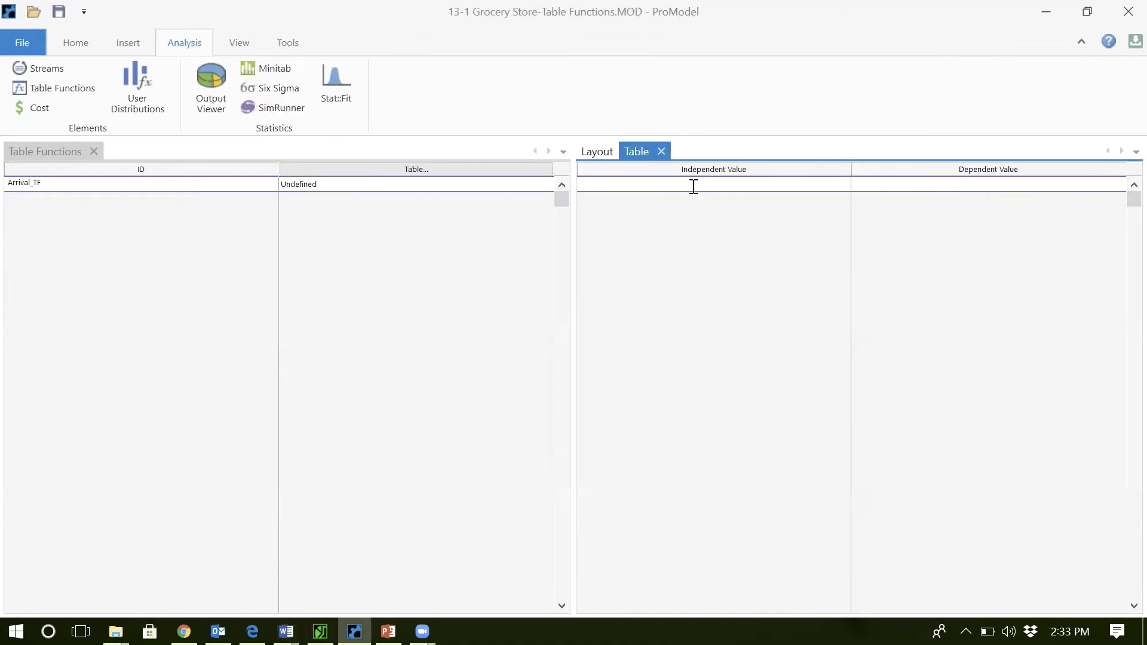
click(694, 186)
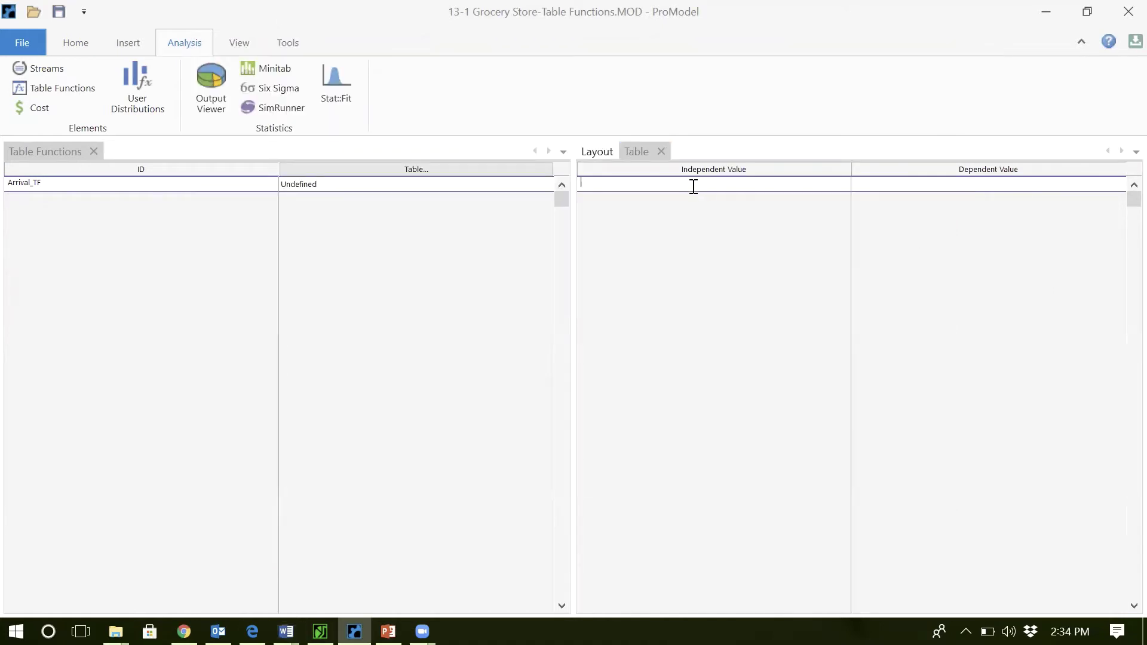
text(0)
click(881, 184)
text(50)
click(801, 194)
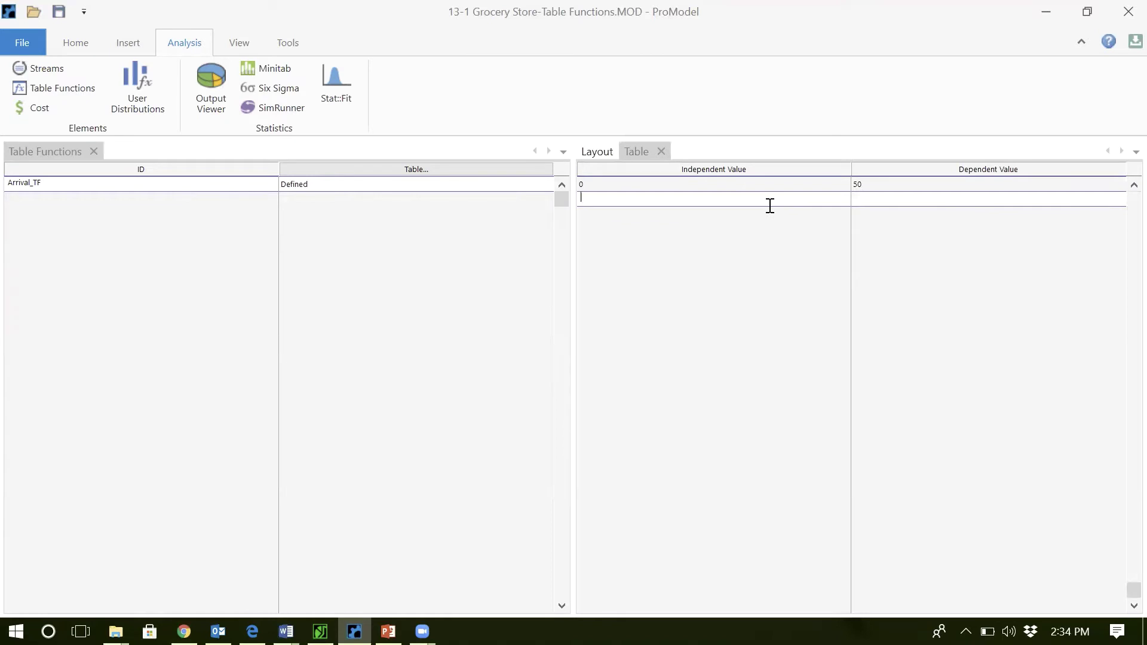
text(2)
click(874, 198)
text(40)
key(Return)
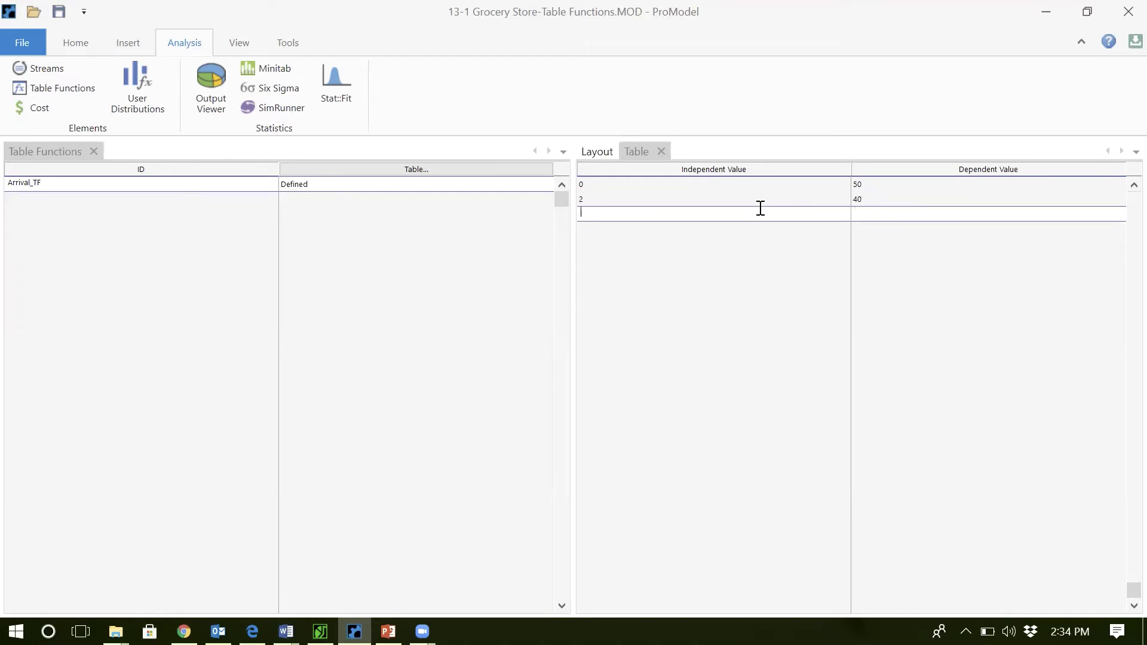
Enter the third Arrival_TF row with independent value 4 and dependent value 25, consulting the Word arrivals table.
text(4)
click(871, 186)
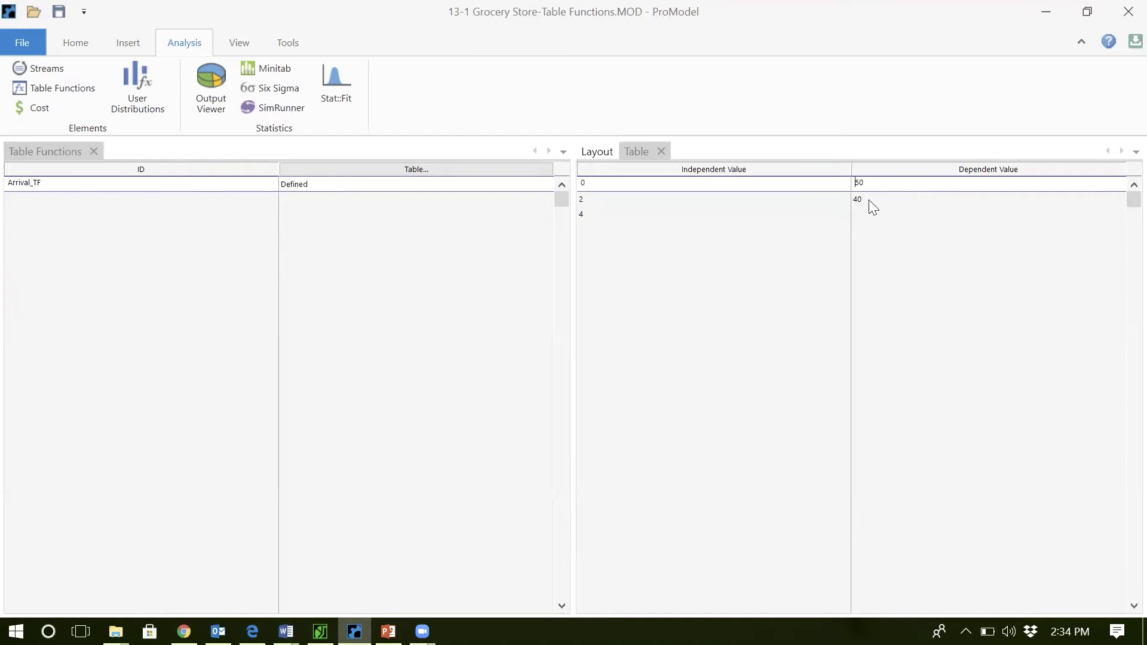
click(870, 201)
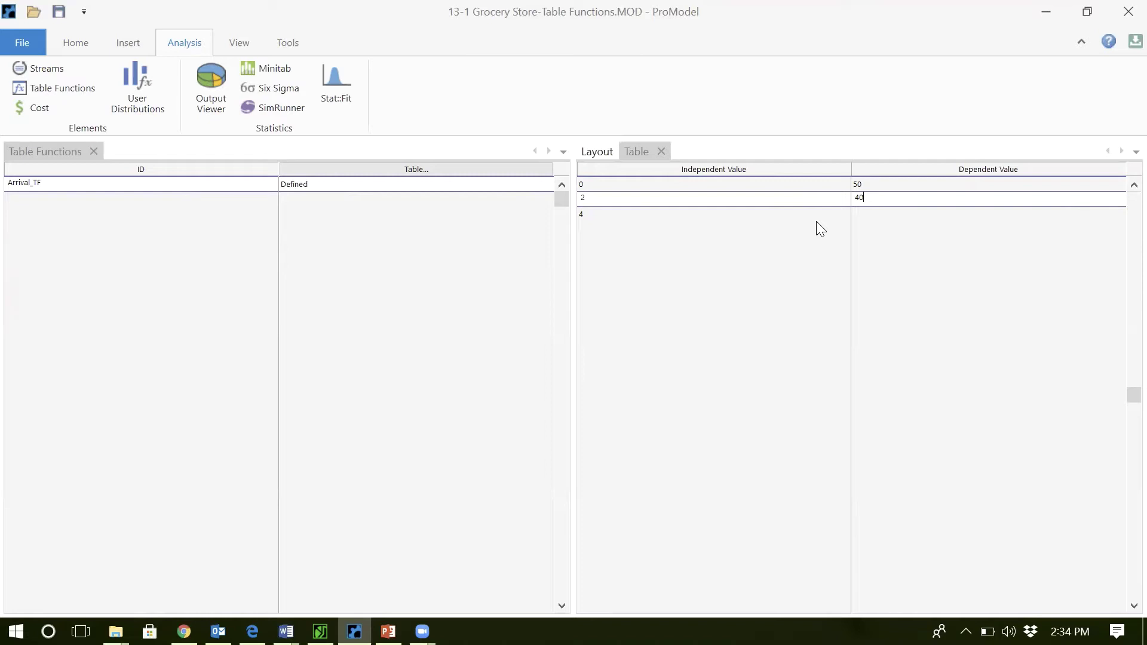
click(286, 631)
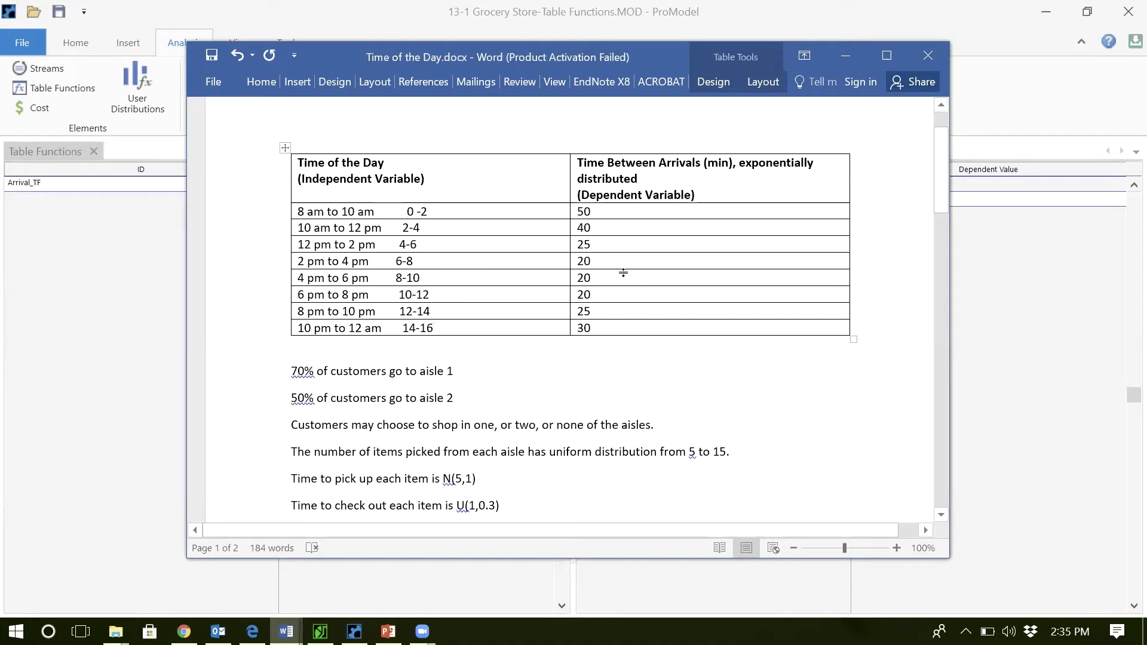
click(1042, 297)
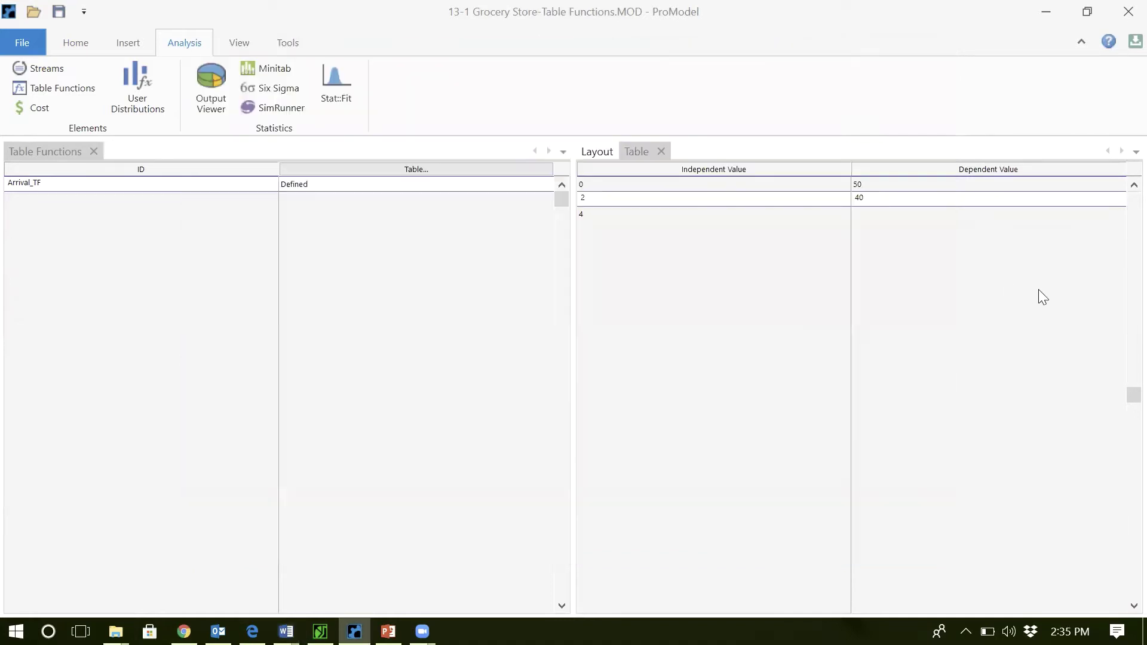
click(700, 217)
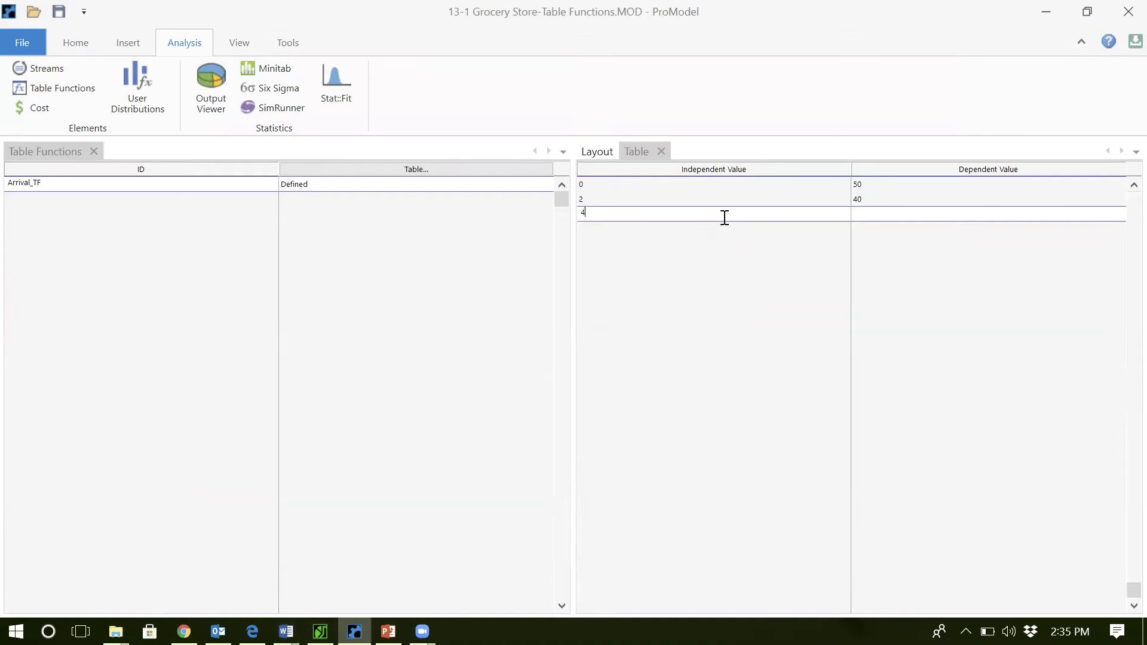
click(865, 210)
text(25)
key(Return)
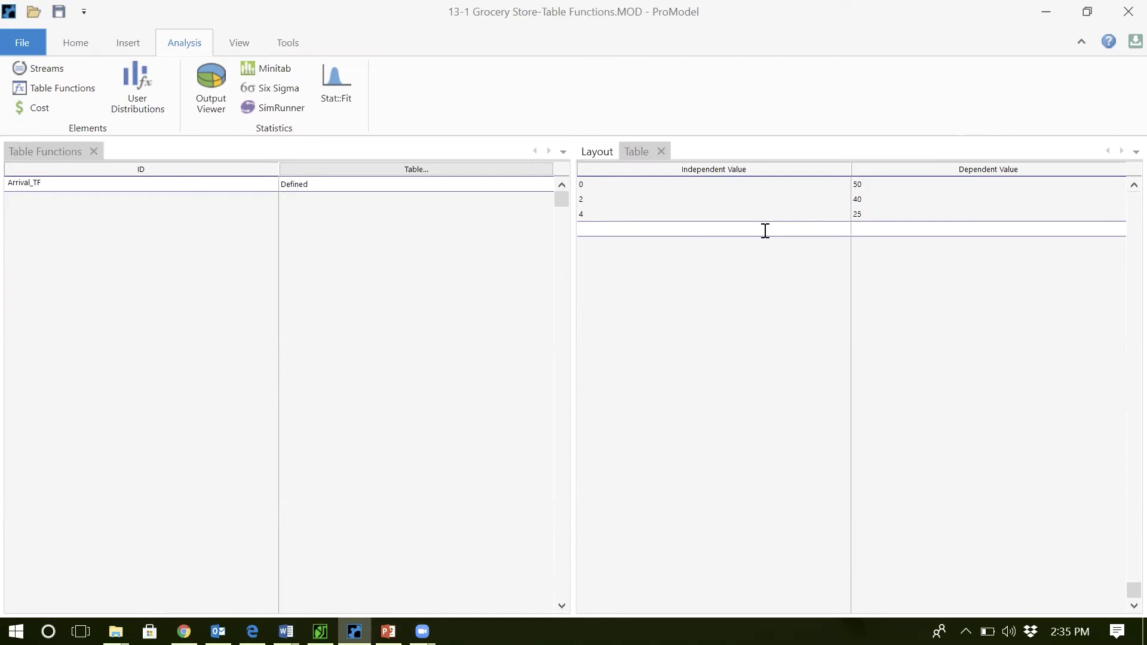
Enter the fourth Arrival_TF row with independent value 6 and dependent value 20.
text(6)
click(860, 225)
text(20)
click(591, 213)
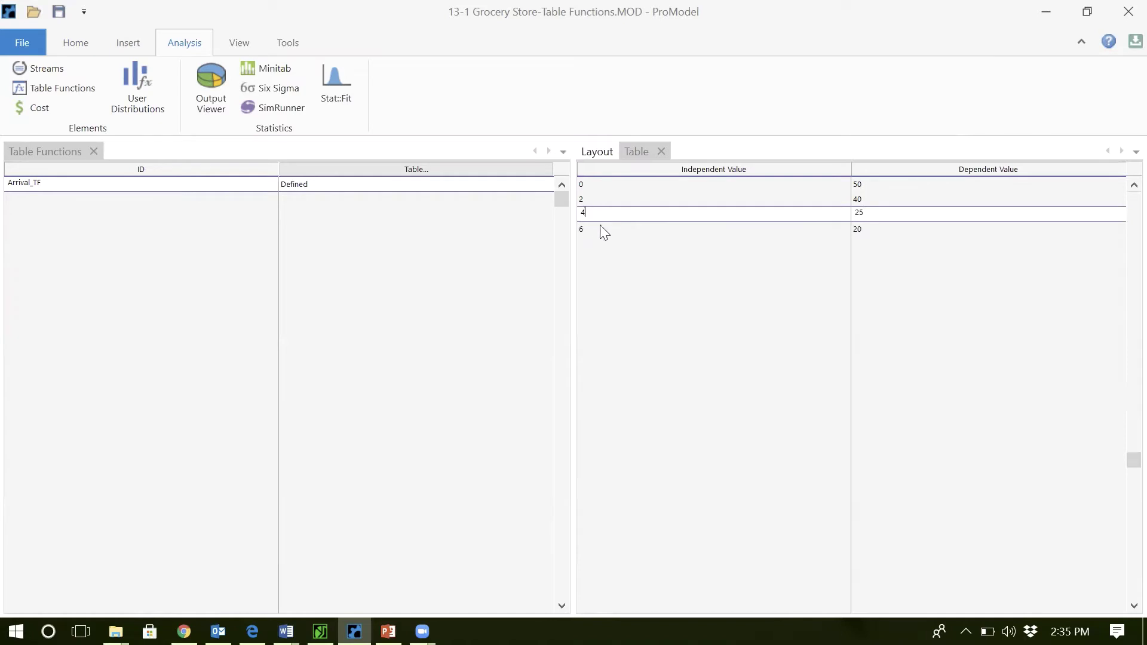
Enter the fifth Arrival_TF row with independent value 8 and dependent value 20.
click(763, 232)
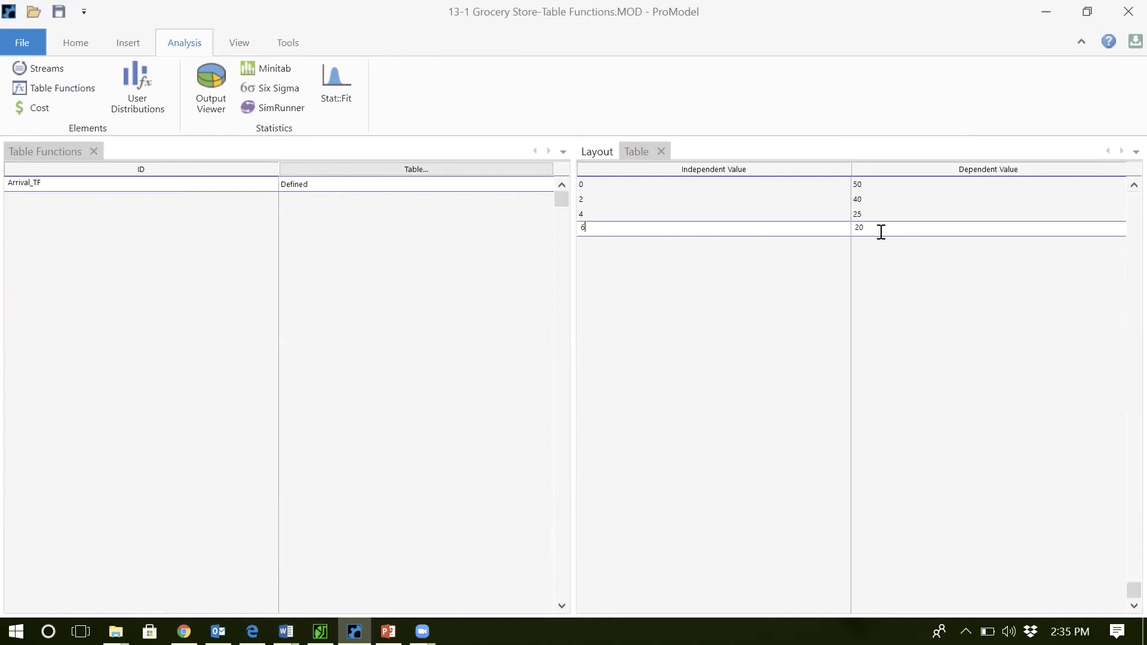
key(Down)
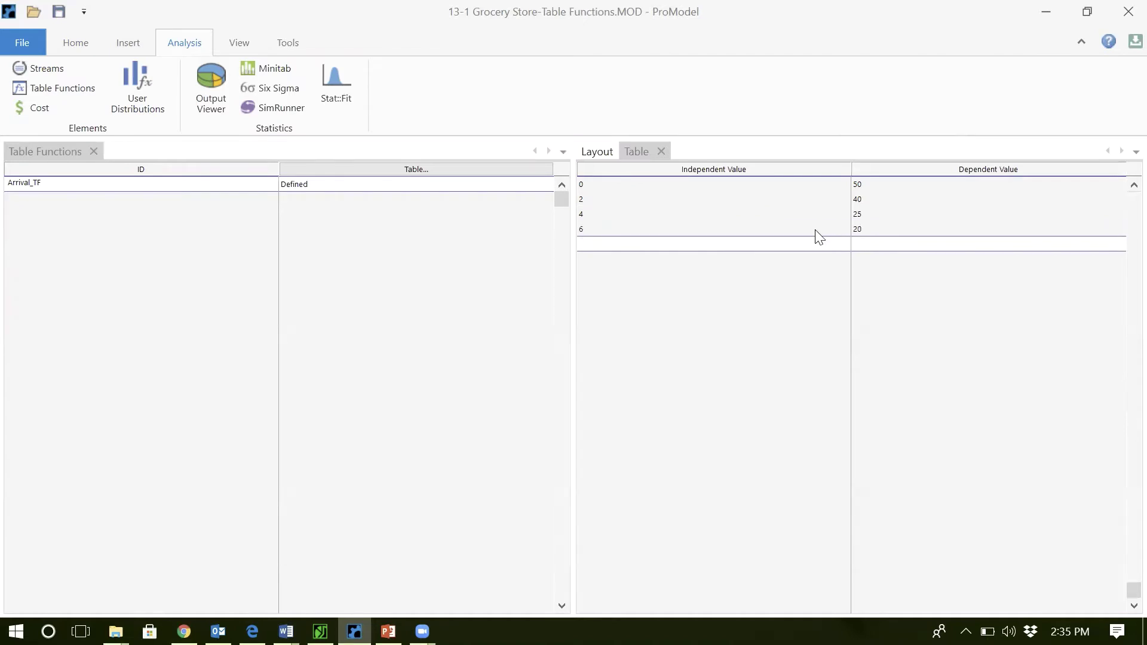
text(8)
click(876, 244)
text(20)
key(Return)
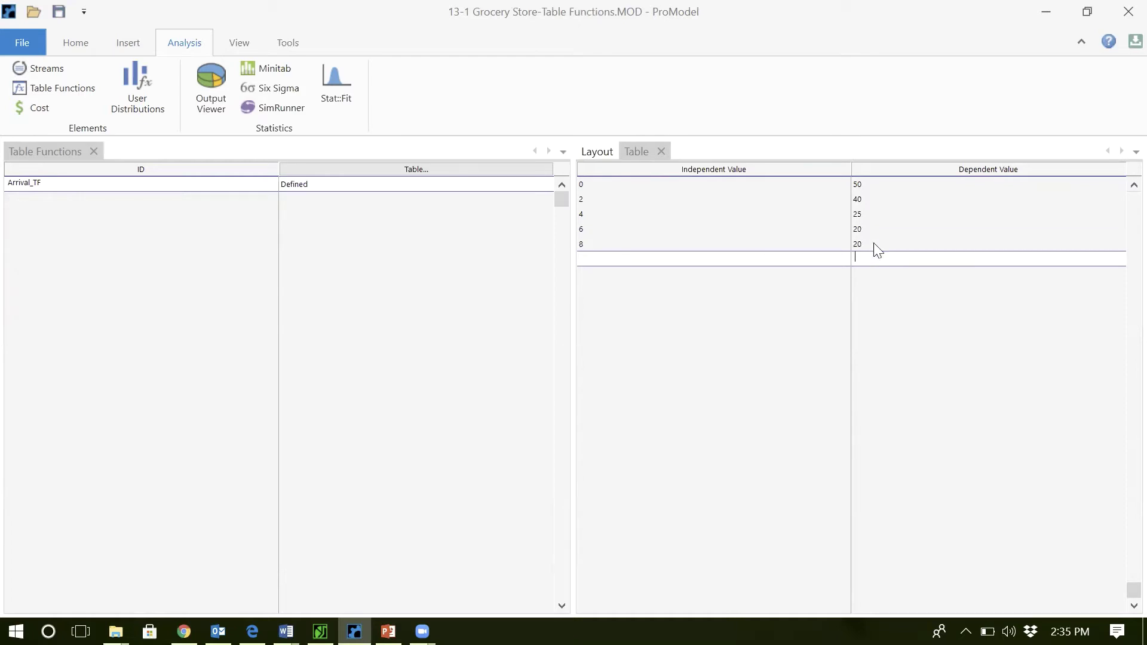
Enter the sixth and seventh Arrival_TF rows: independent 10 with dependent 20, and 12 with 25, consulting the Word arrivals table.
click(786, 261)
text(10)
text(20)
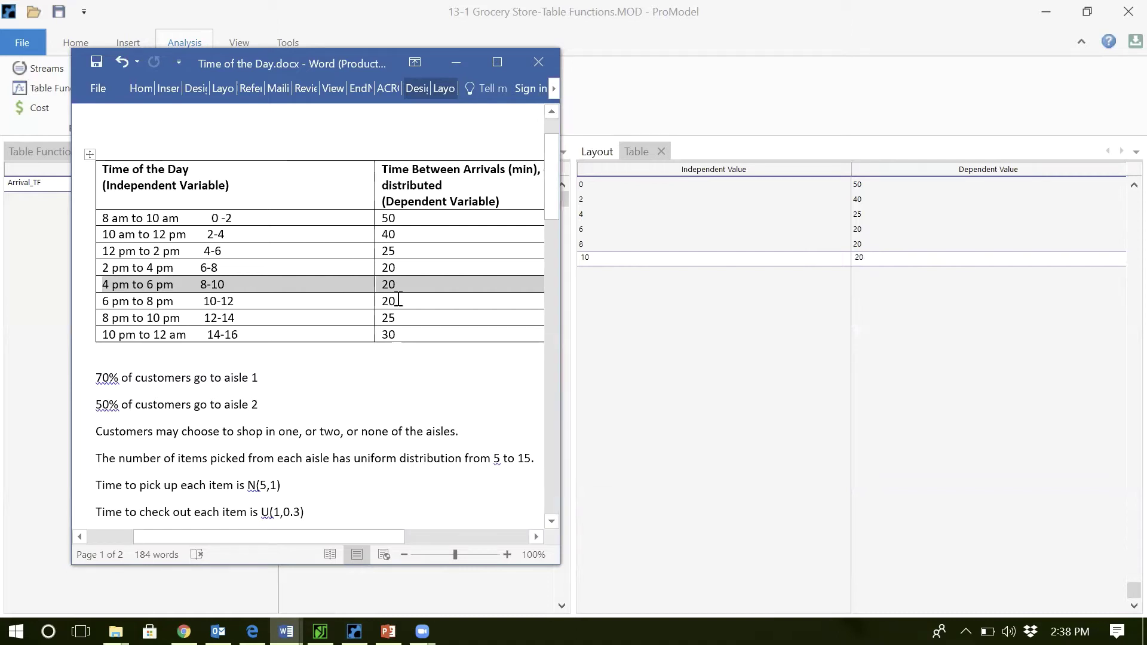
click(622, 267)
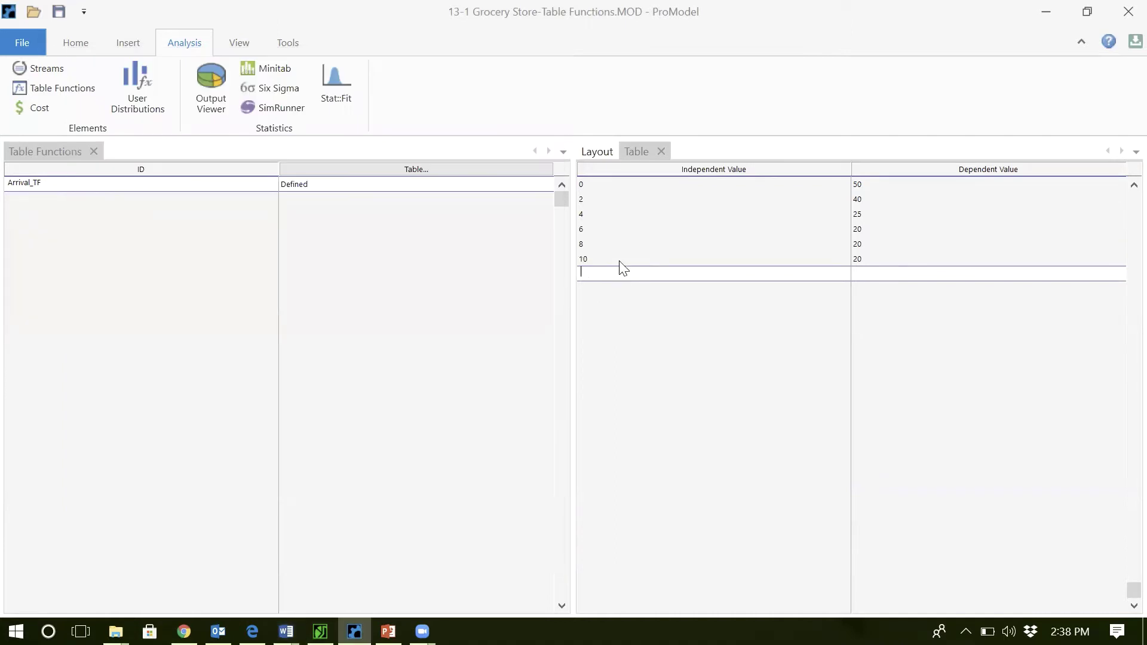
text(12)
text(25)
key(Return)
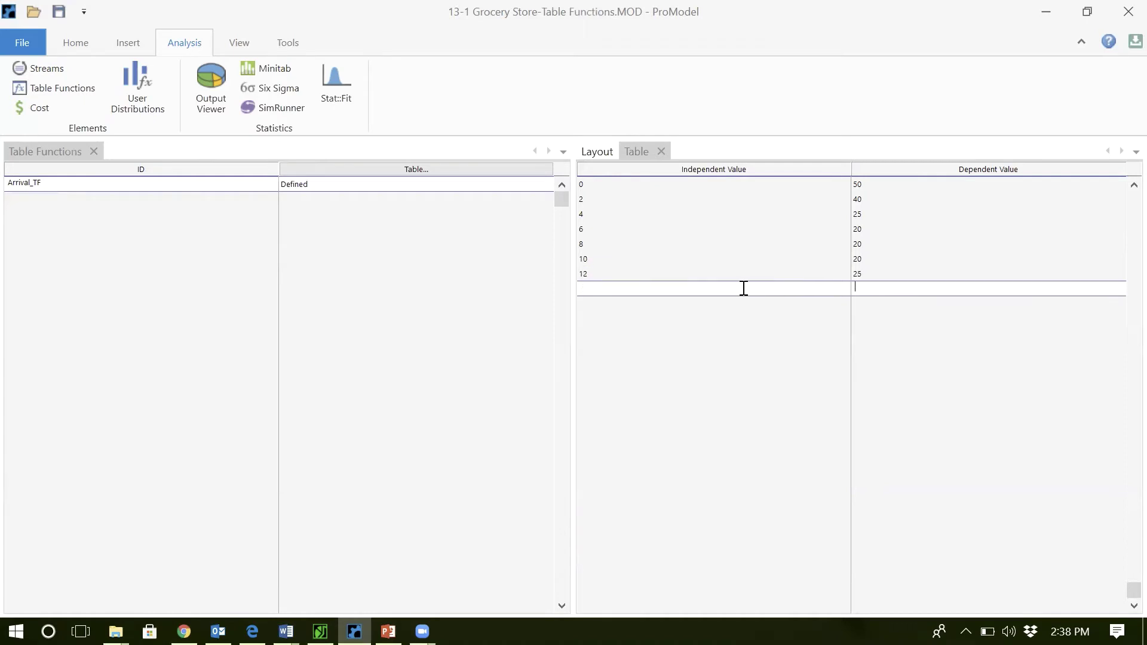
Enter the last two Arrival_TF rows: independent 14 with dependent 30, and 16 with 30, checking the Word arrivals table.
text(14)
click(870, 287)
text(30)
click(286, 632)
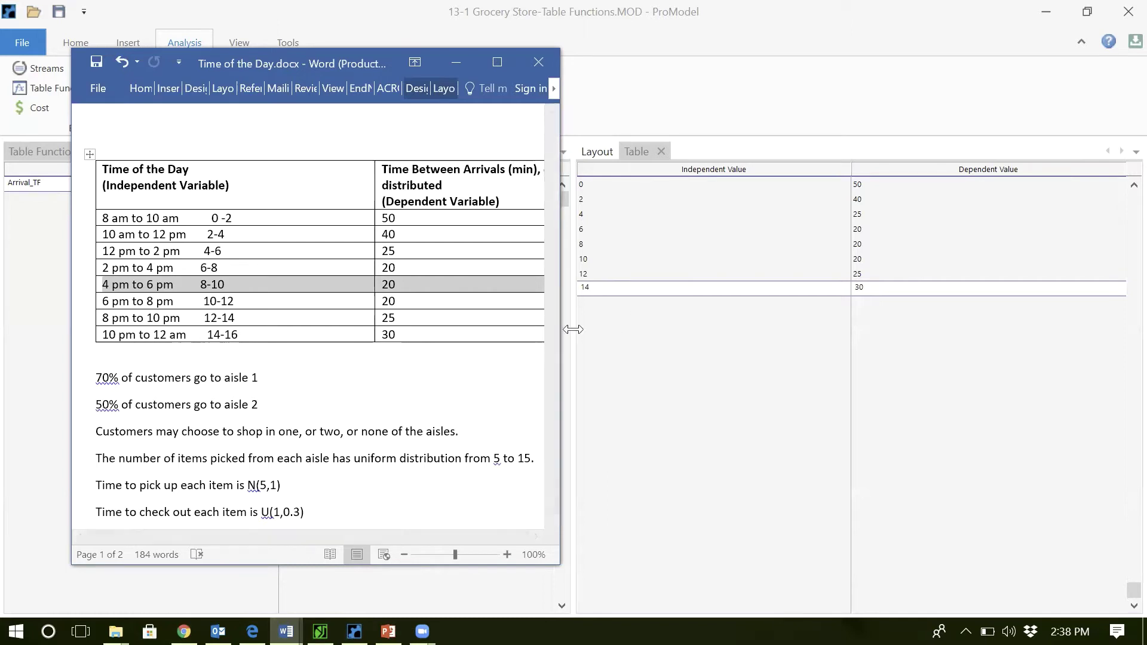
click(632, 295)
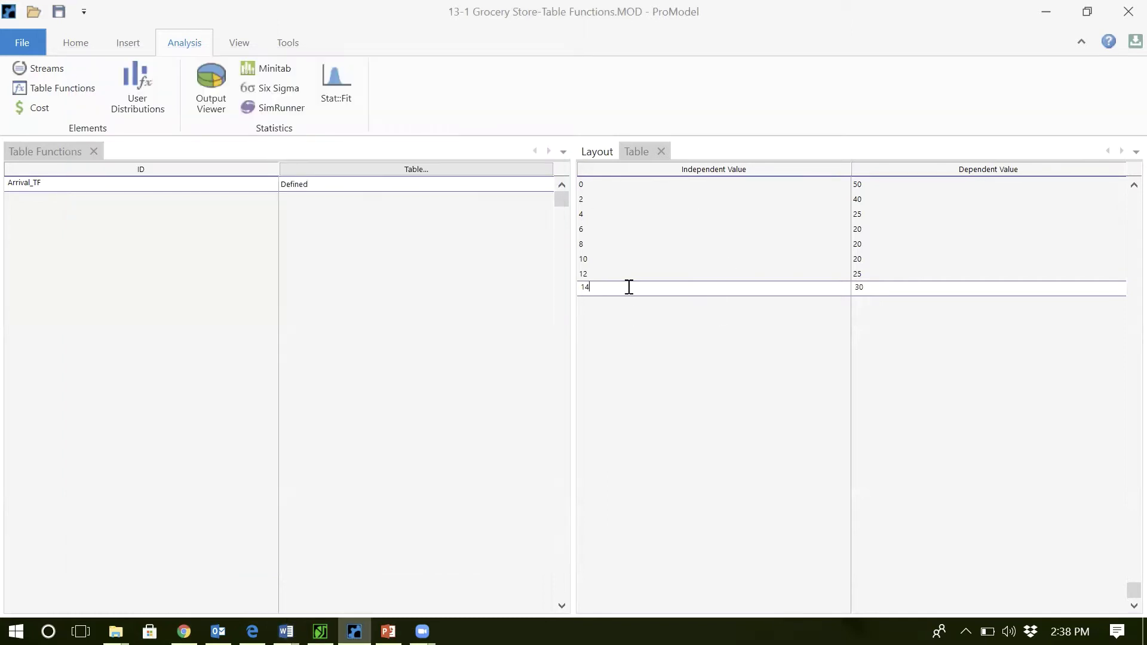
text(16)
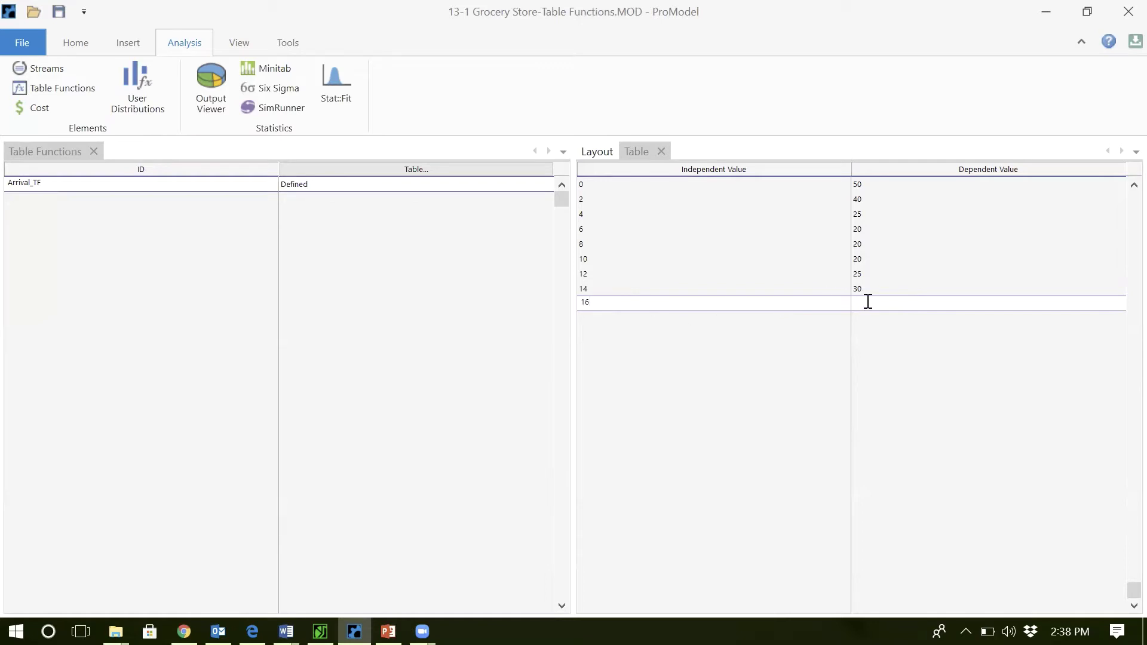
text(30)
Define the Customer arrivals at Incoming with quantity 1, first time 0, inf occurrences and frequency e(Arrival_TF (Clock(HR))).
click(72, 46)
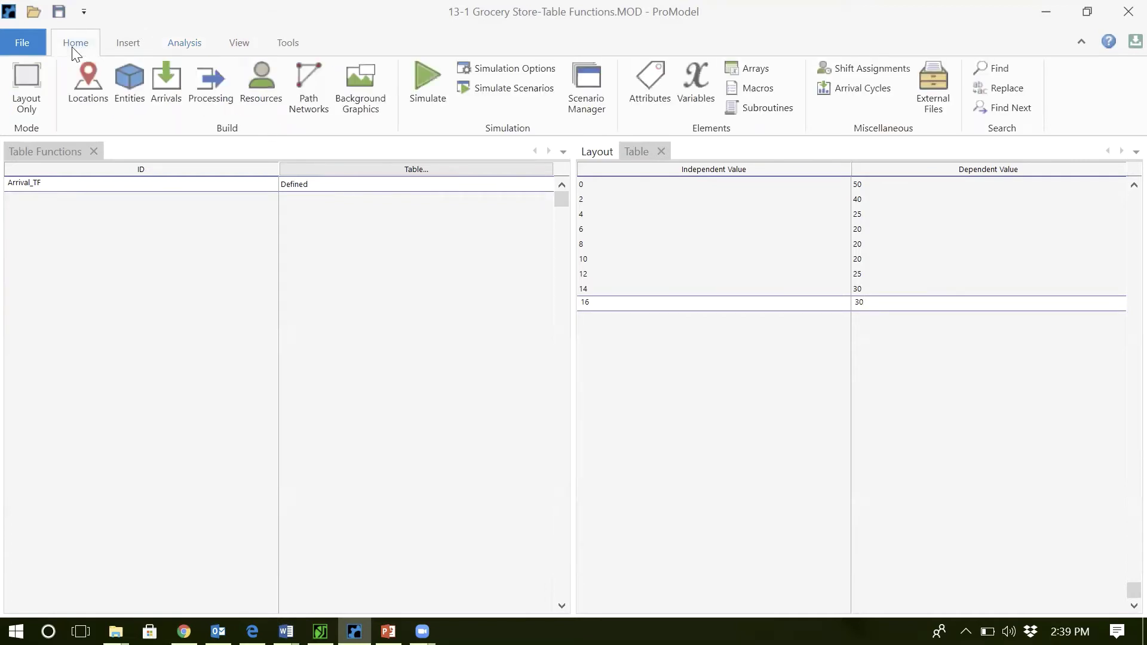
click(180, 91)
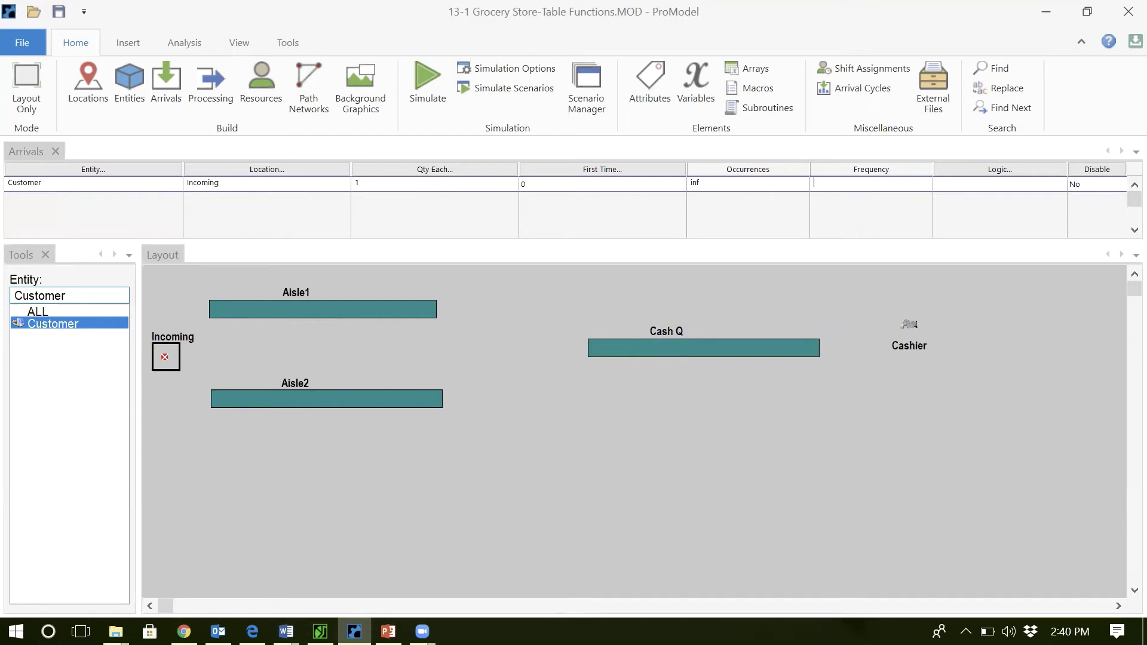
text(e)
text(Arrival_TF ()
text(Co)
key(BackSpace)
text(lock(HR))
text())
Open the processing tables and consult the Word document for the percentage of customers going to each aisle.
click(201, 100)
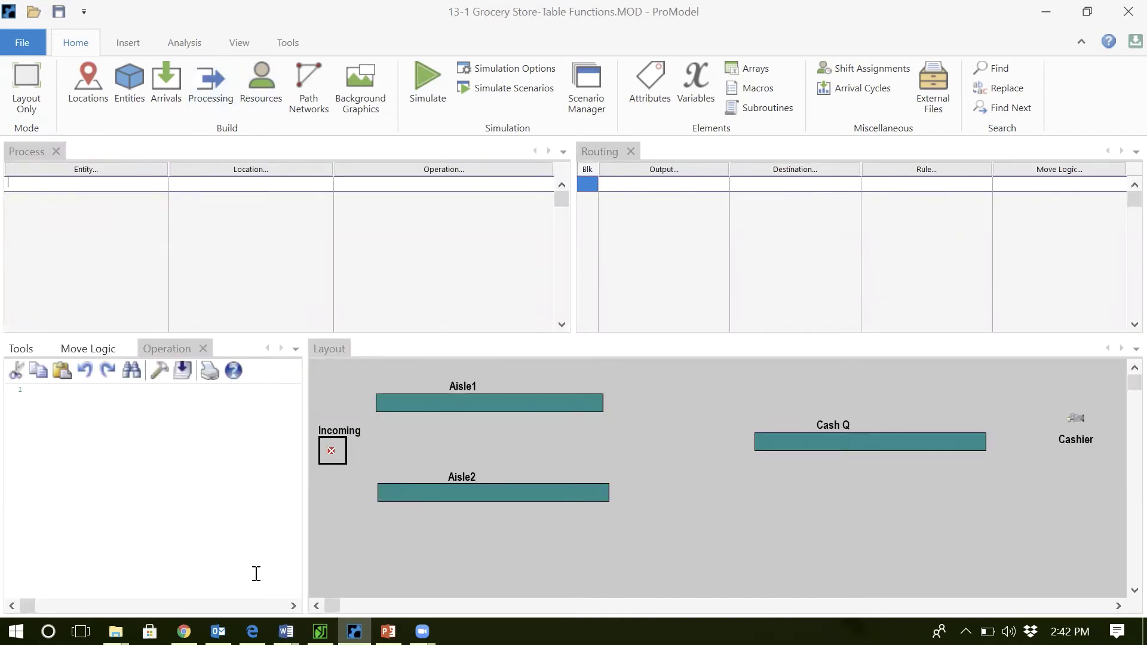
click(285, 632)
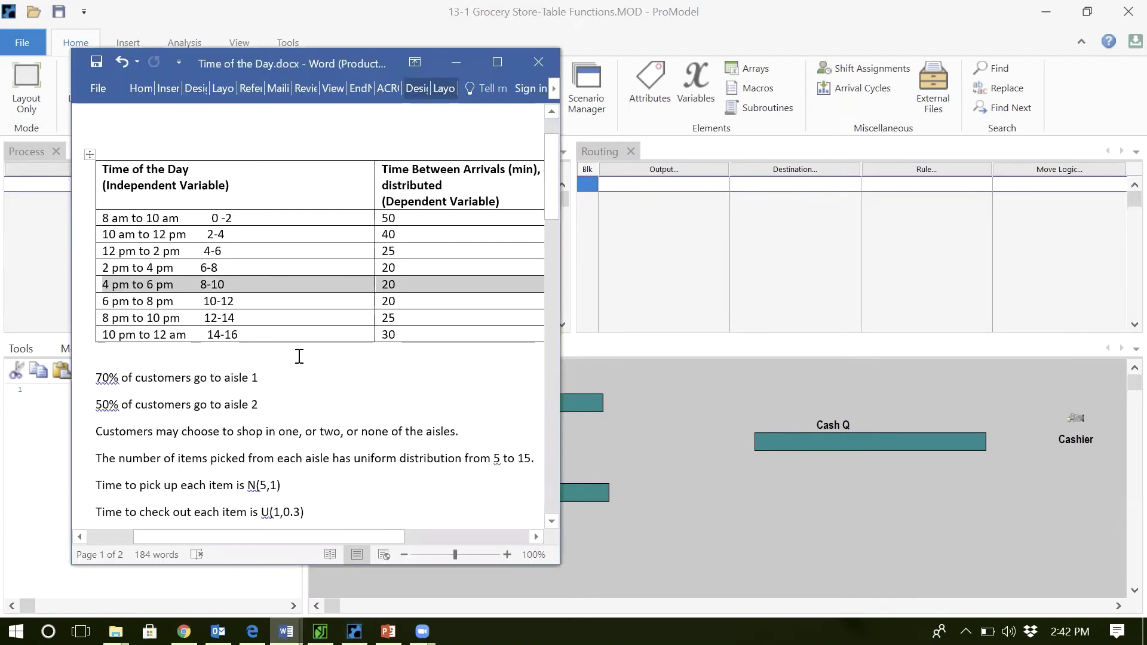
click(195, 376)
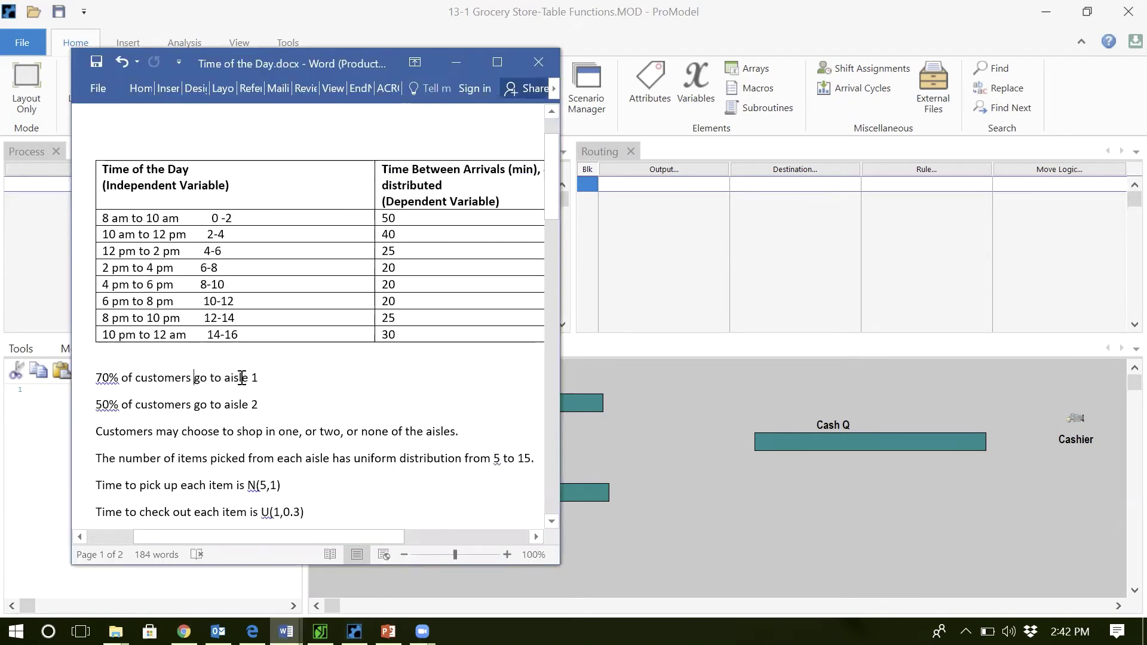
click(251, 377)
click(287, 377)
click(684, 456)
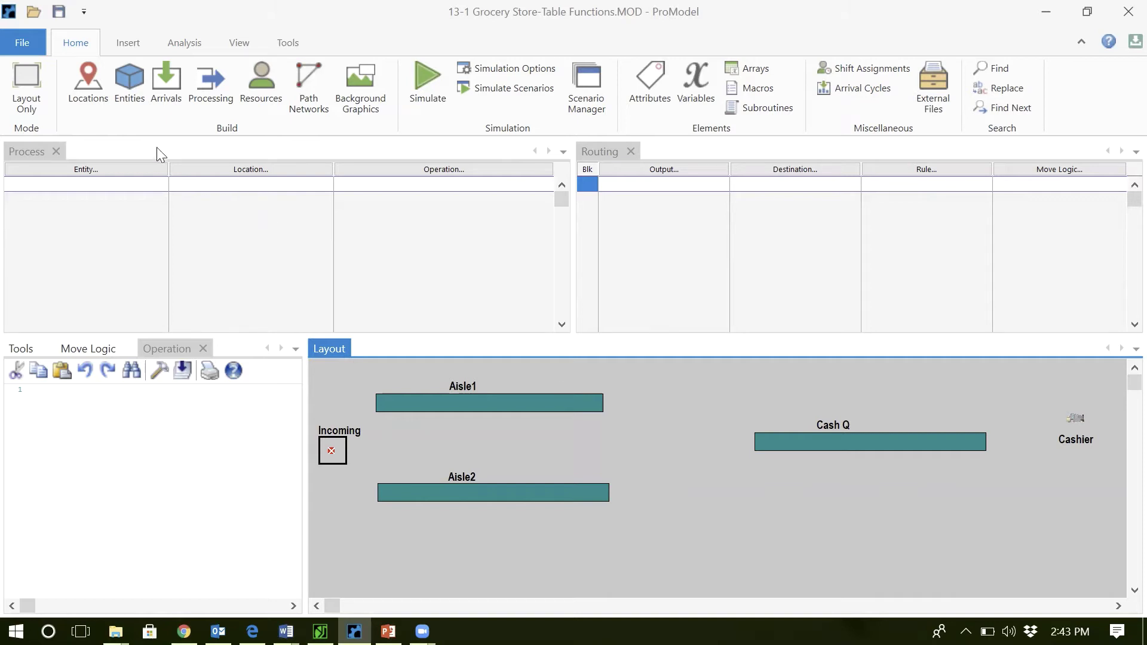
Add a box-shaped location named Check between the aisles and Cash Q, and label it with its name.
click(86, 90)
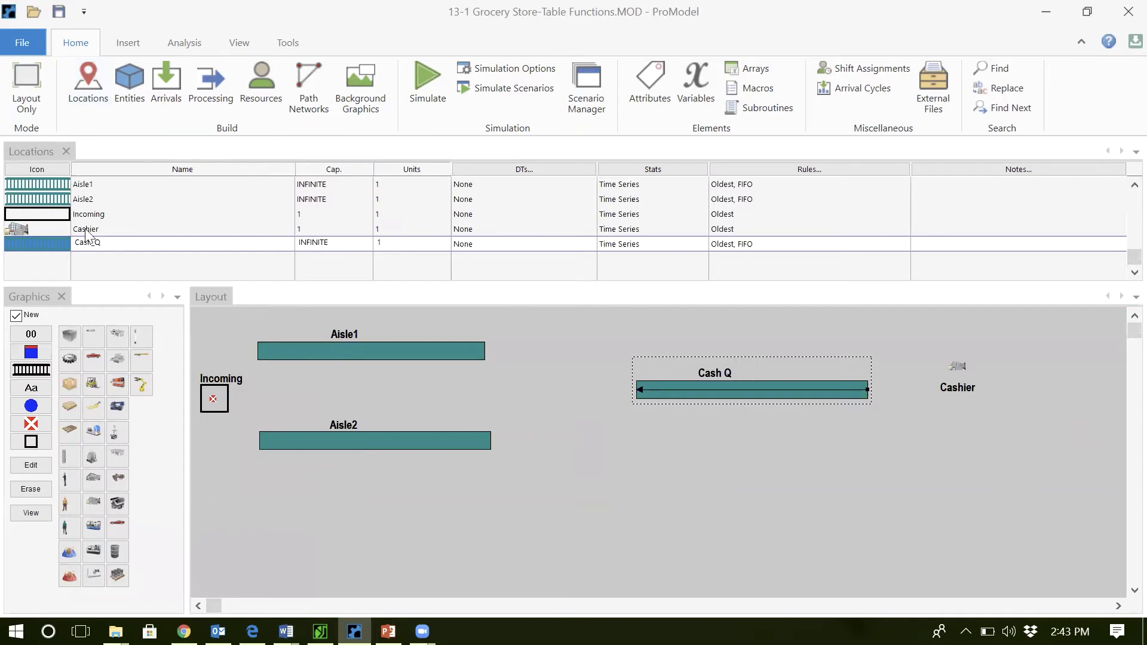
click(32, 444)
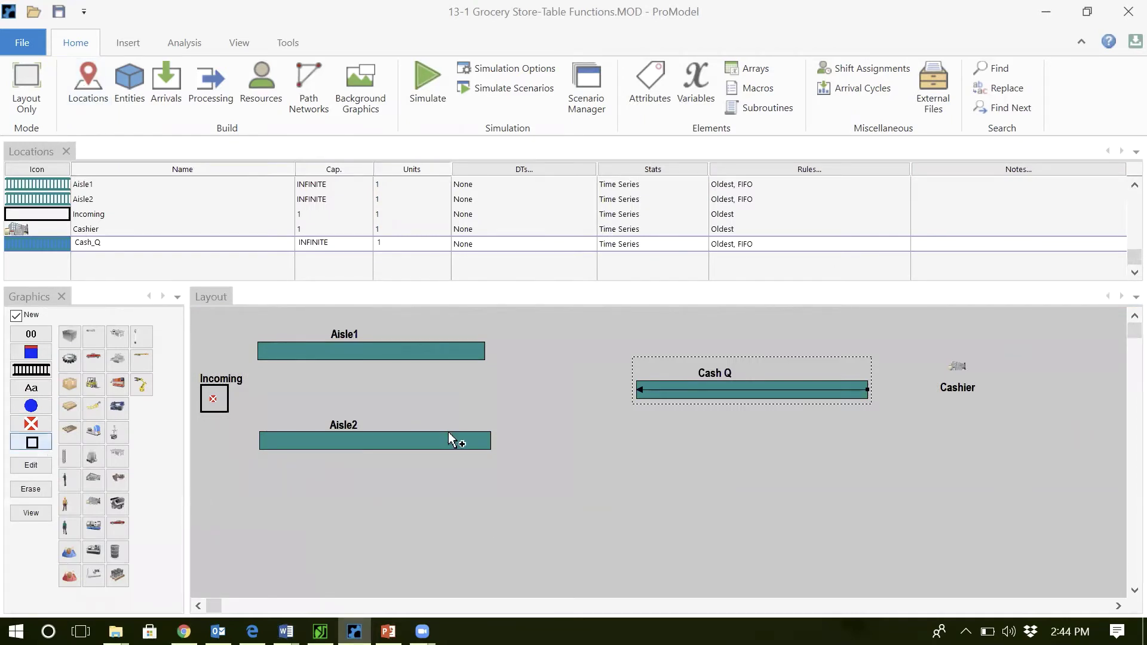
click(549, 395)
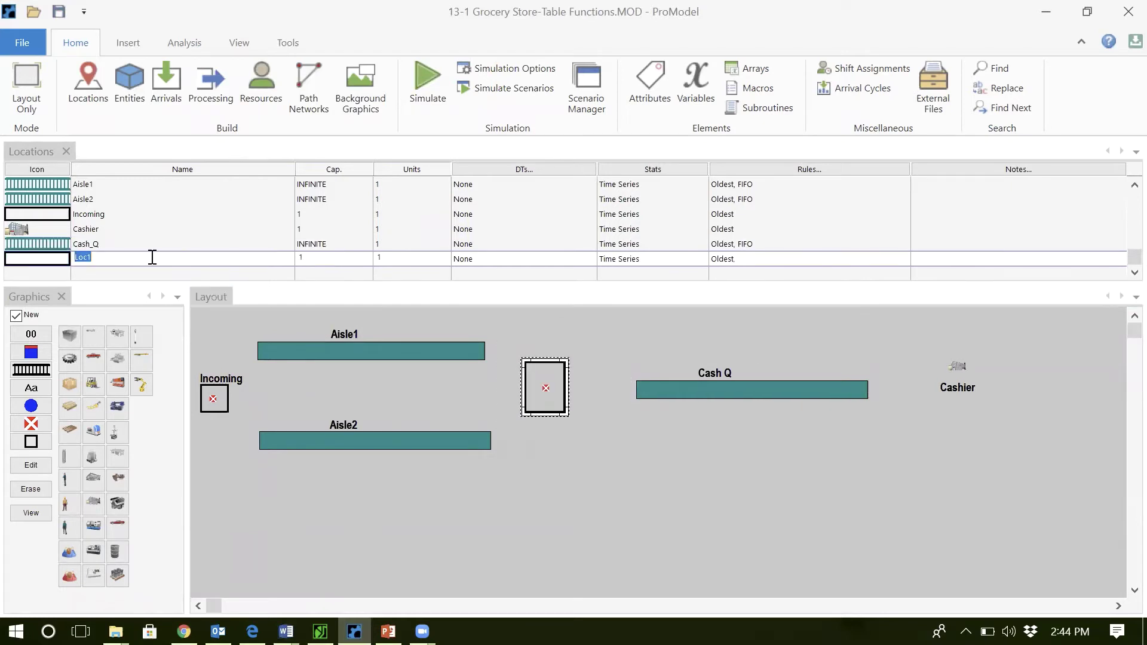
text(Check)
key(Return)
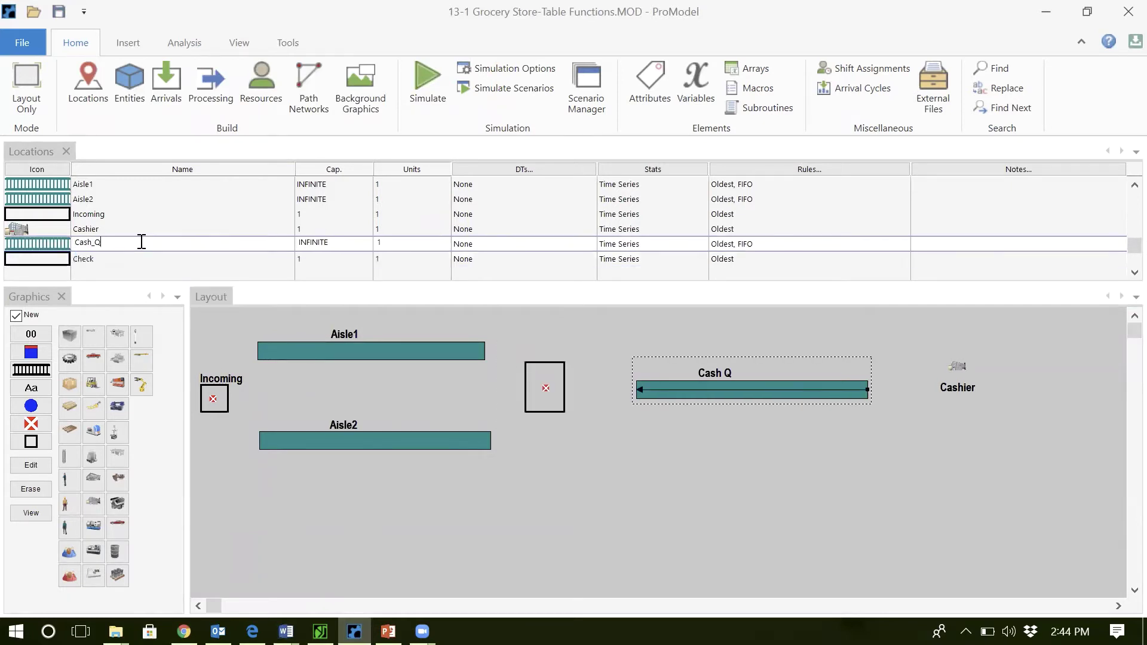
click(312, 258)
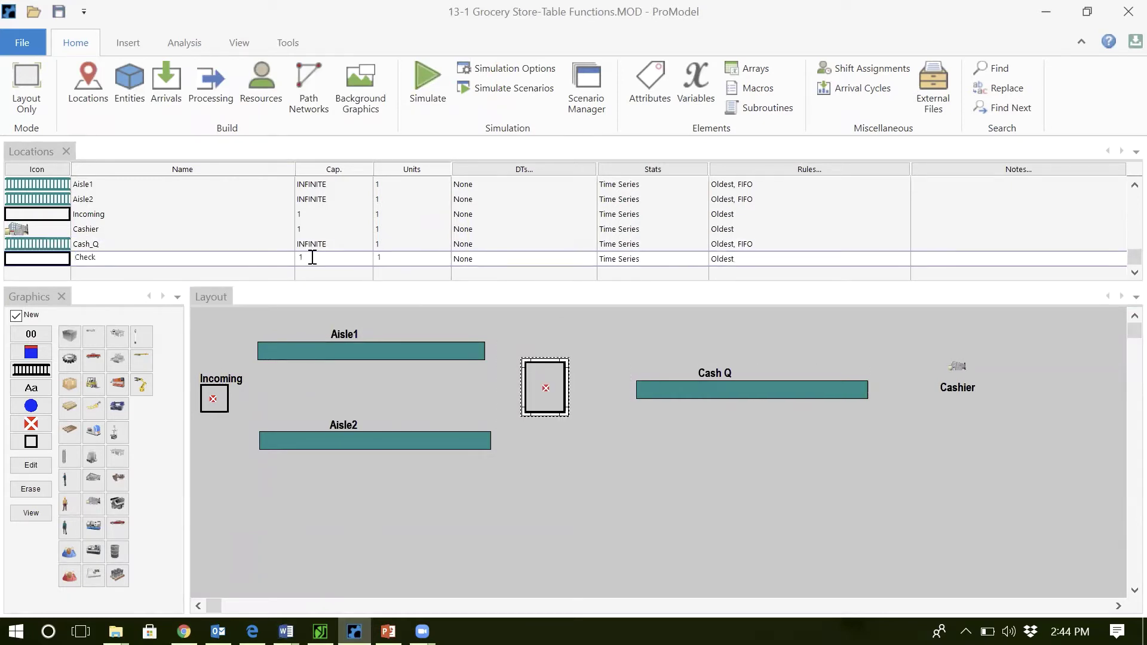
key(Return)
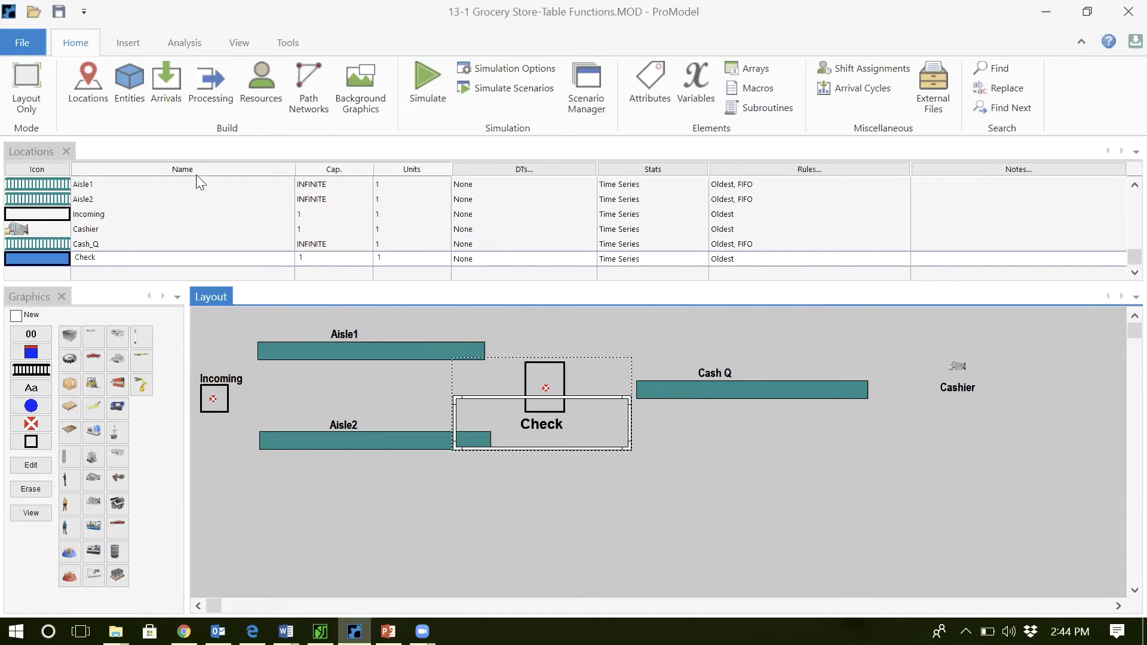
Create a process record for the Customer entity at the Incoming location.
click(215, 85)
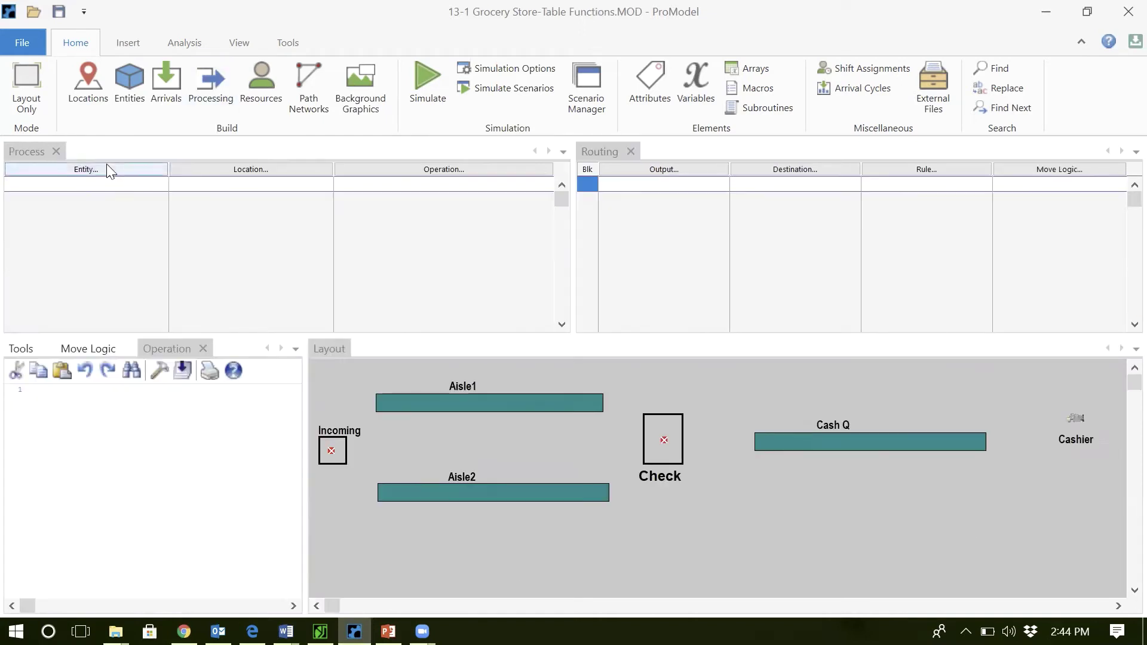
click(108, 170)
double_click(92, 231)
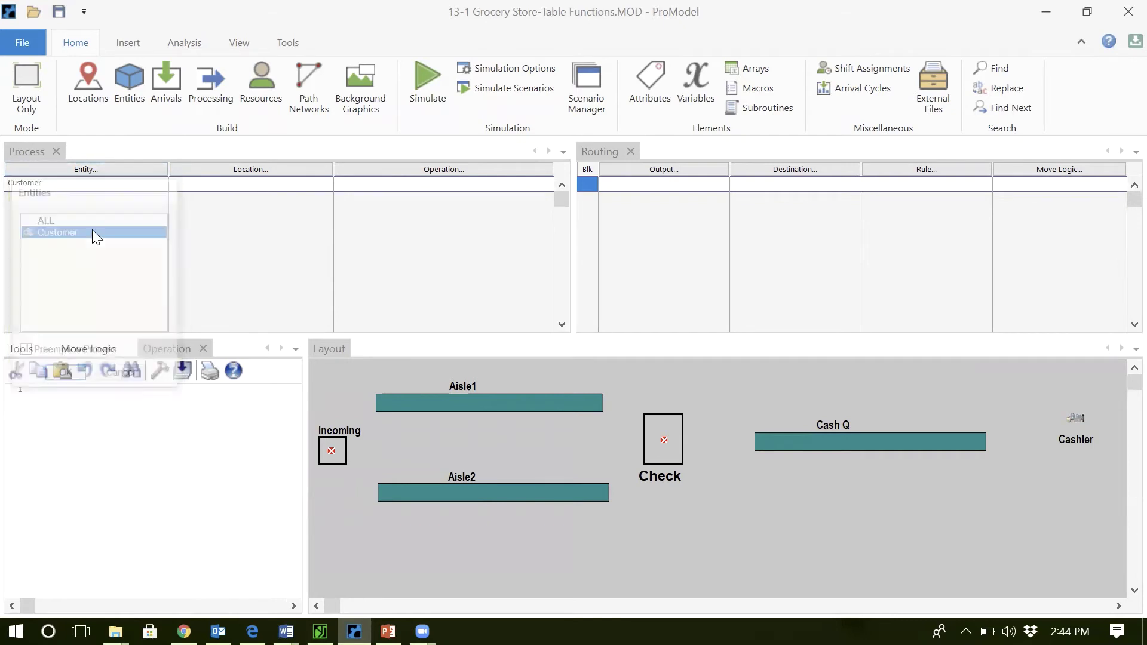
click(227, 172)
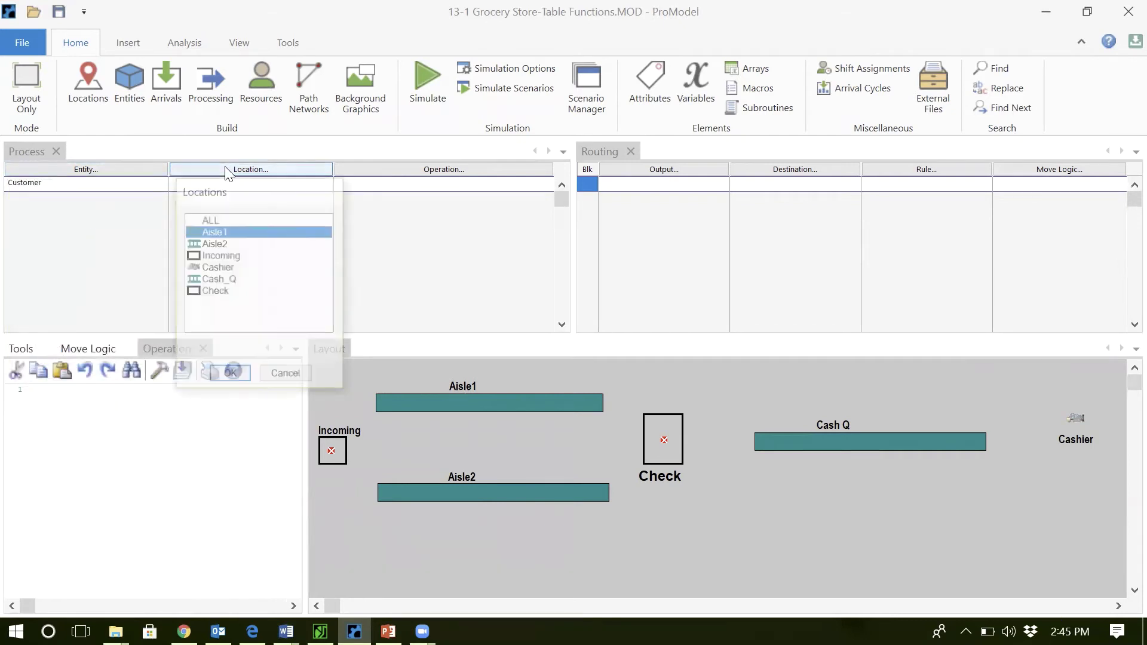
double_click(228, 258)
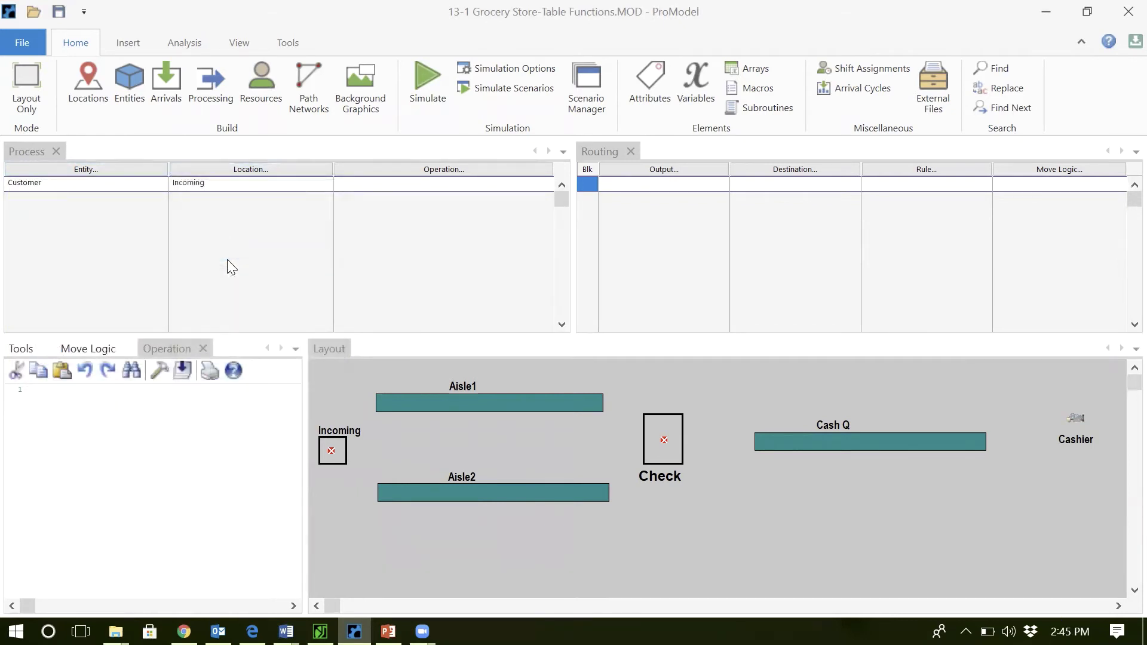
Route the Customer from Incoming to Aisle1 with a probability of 0.7.
click(664, 172)
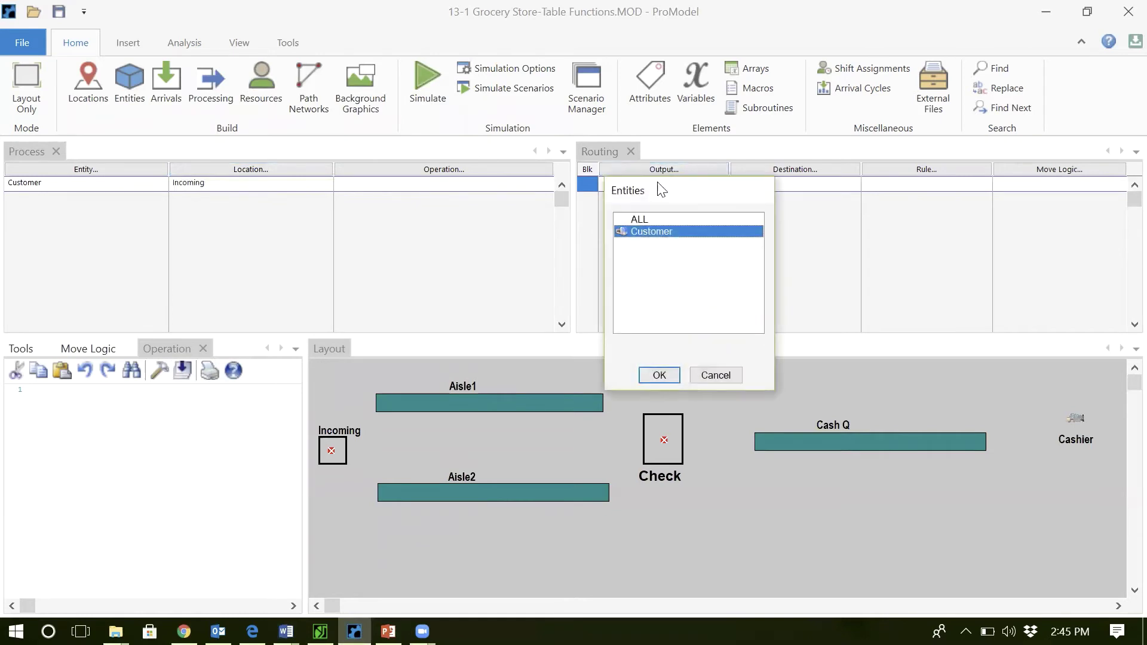
double_click(651, 226)
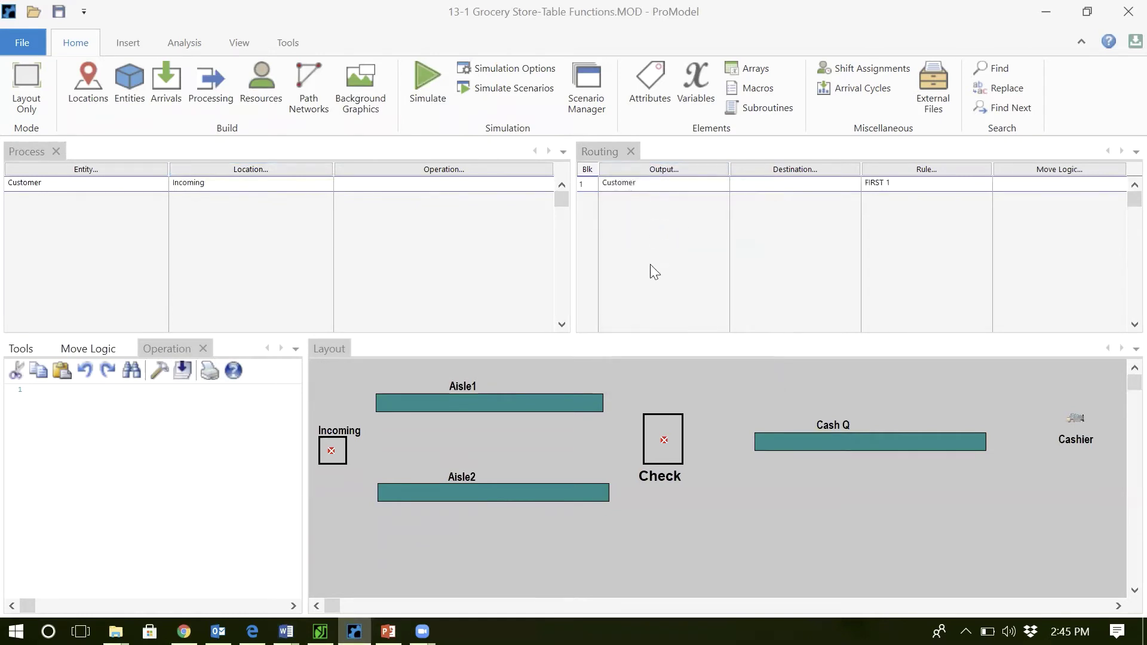
click(467, 412)
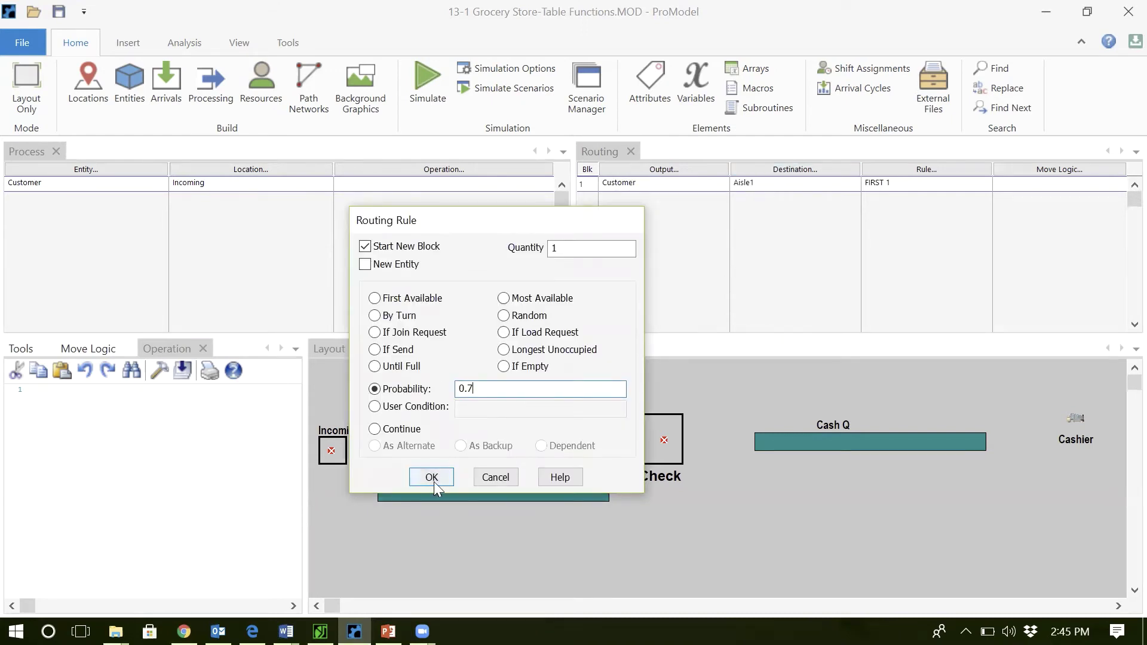
click(433, 481)
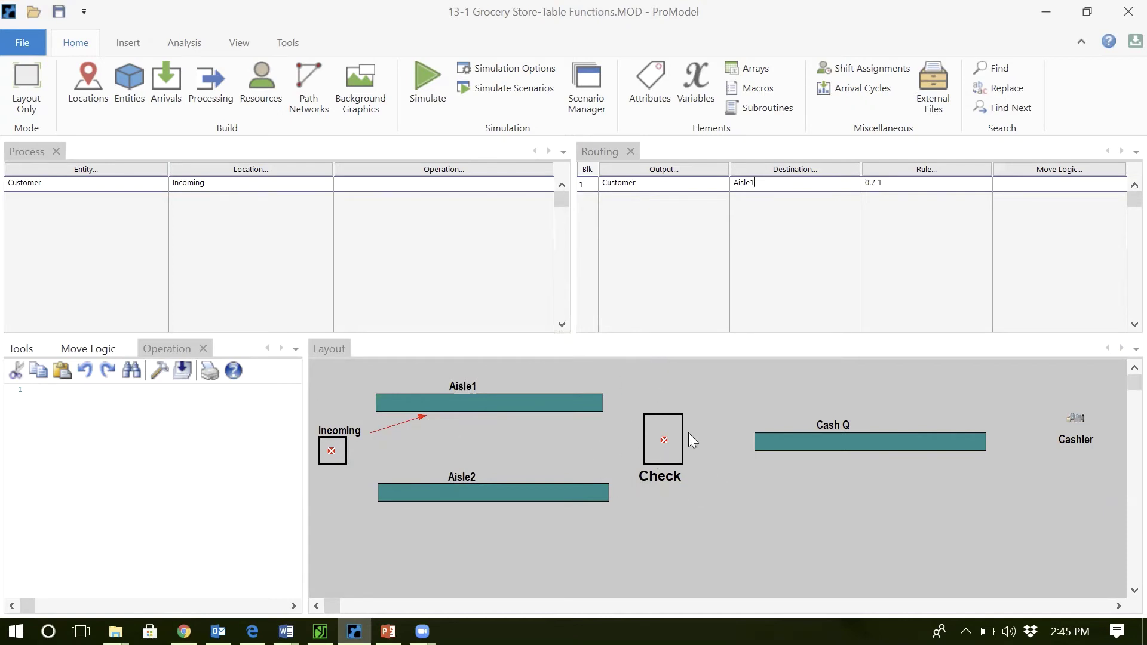
Add a second routing for the Customer from Incoming to Check with a probability of 0.3.
click(641, 188)
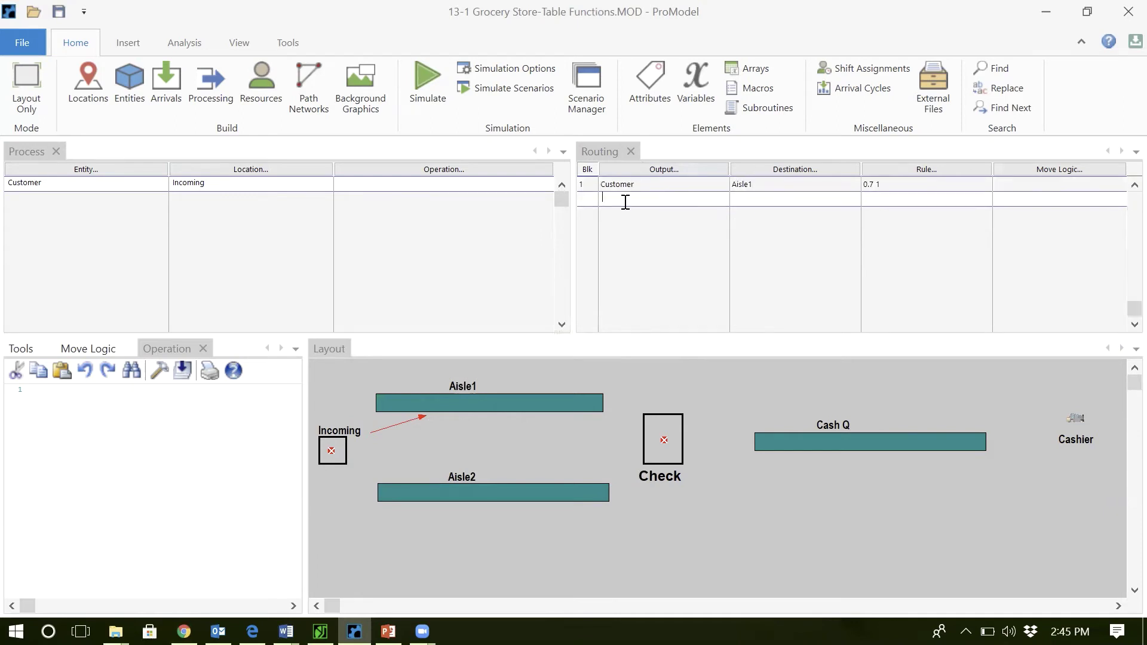
click(635, 170)
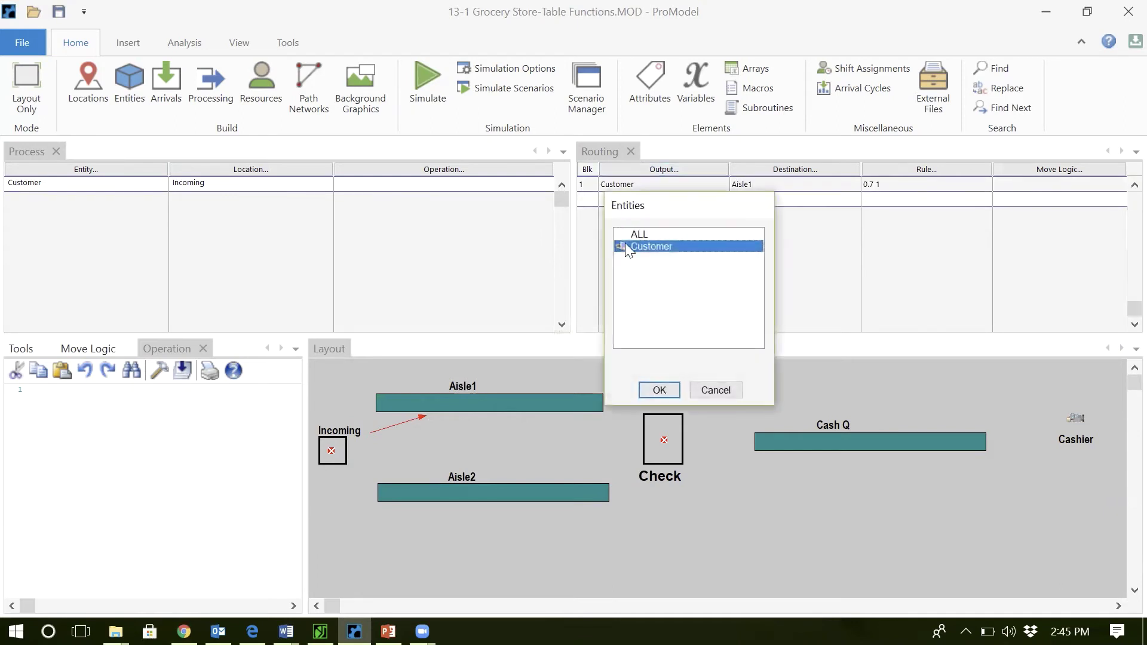
double_click(656, 246)
click(754, 196)
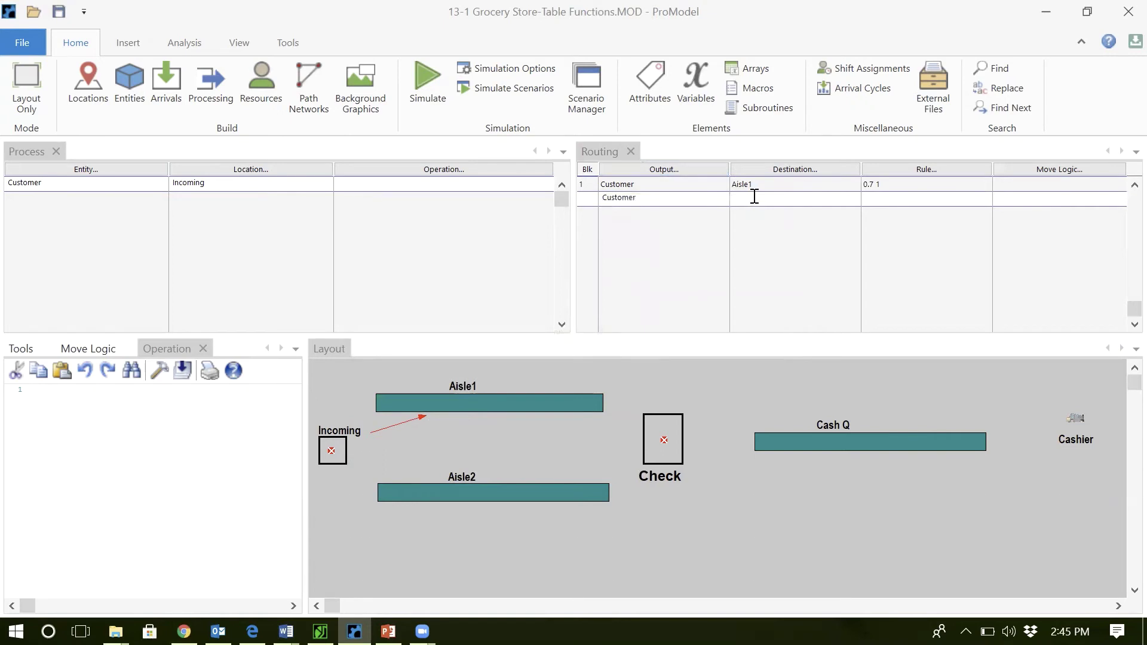
click(788, 170)
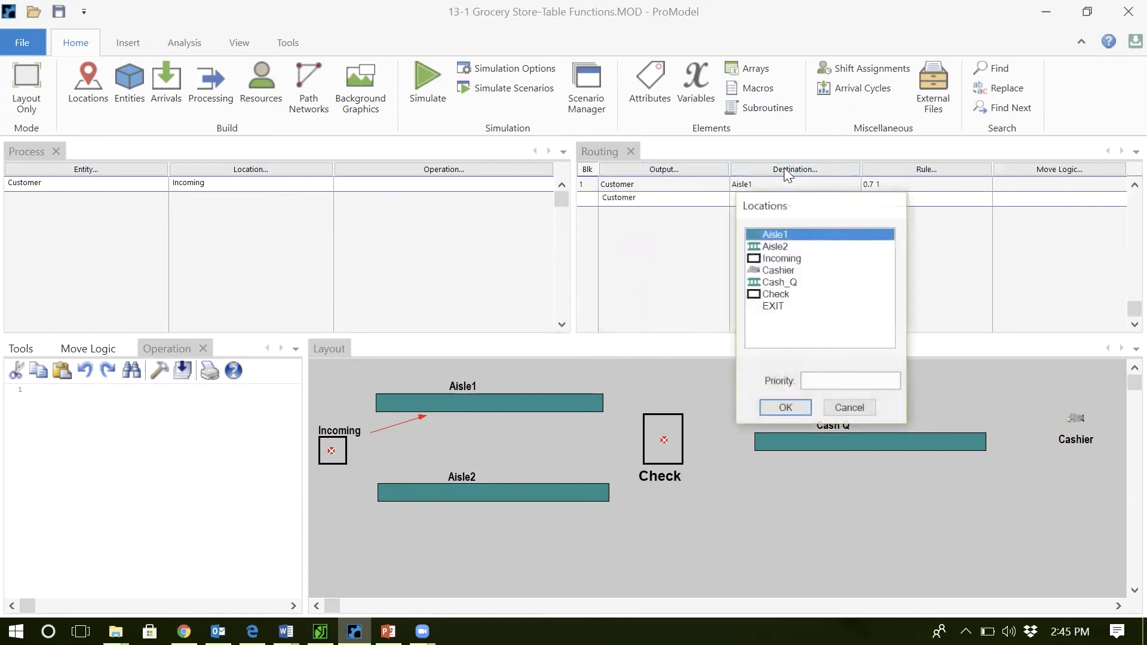
double_click(777, 294)
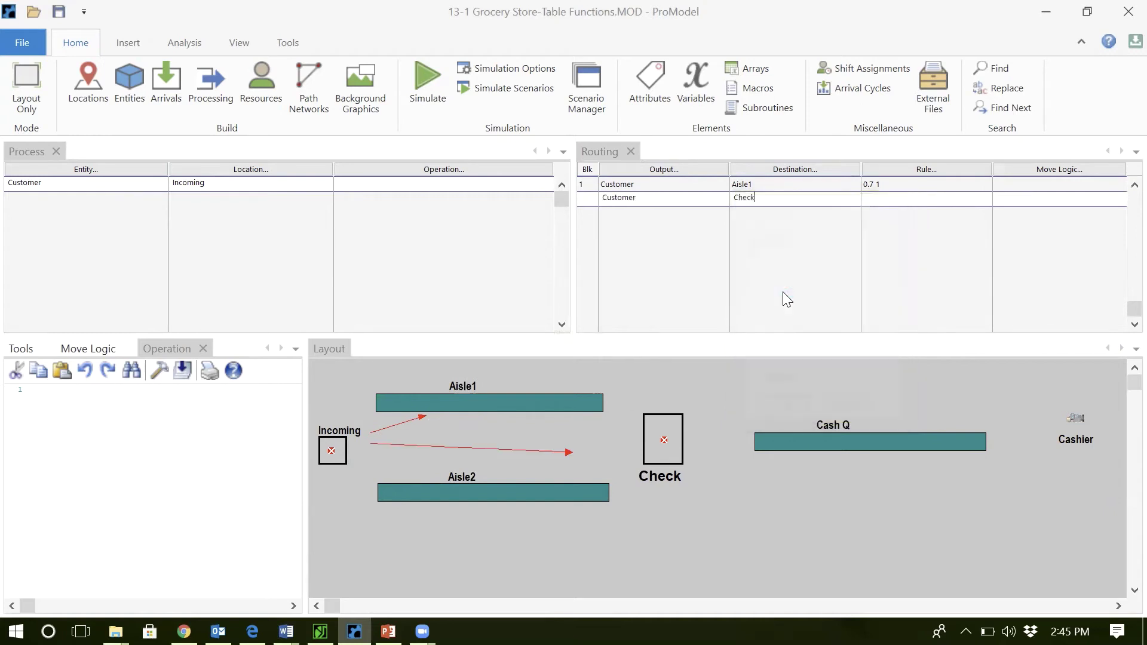
click(905, 172)
click(458, 390)
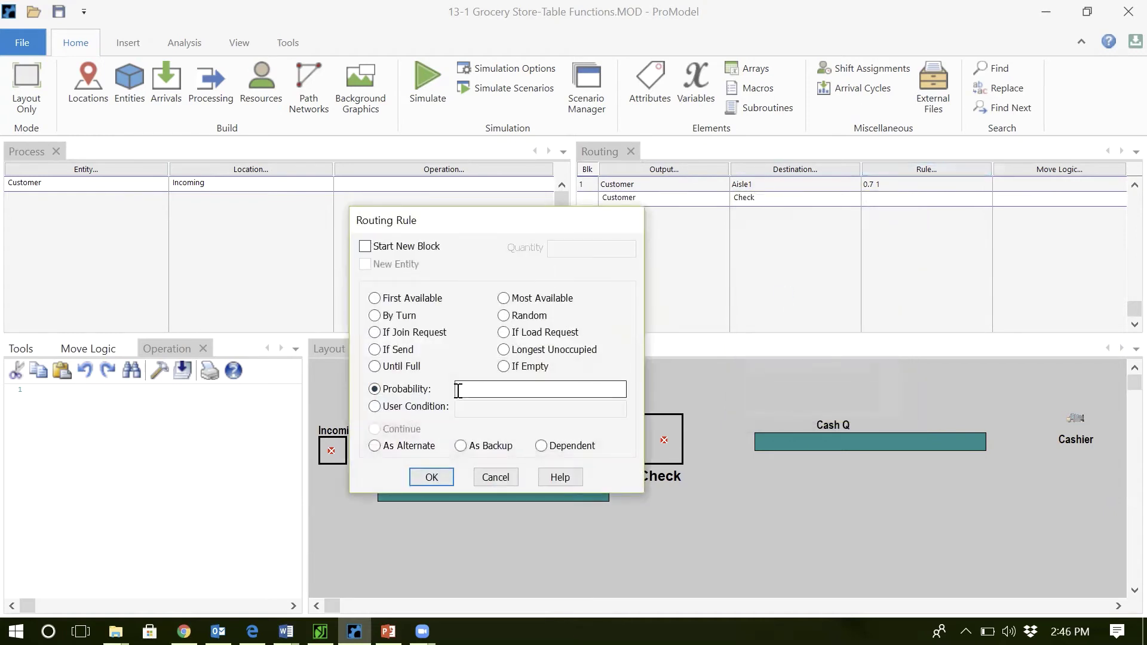
text(0.3)
click(431, 477)
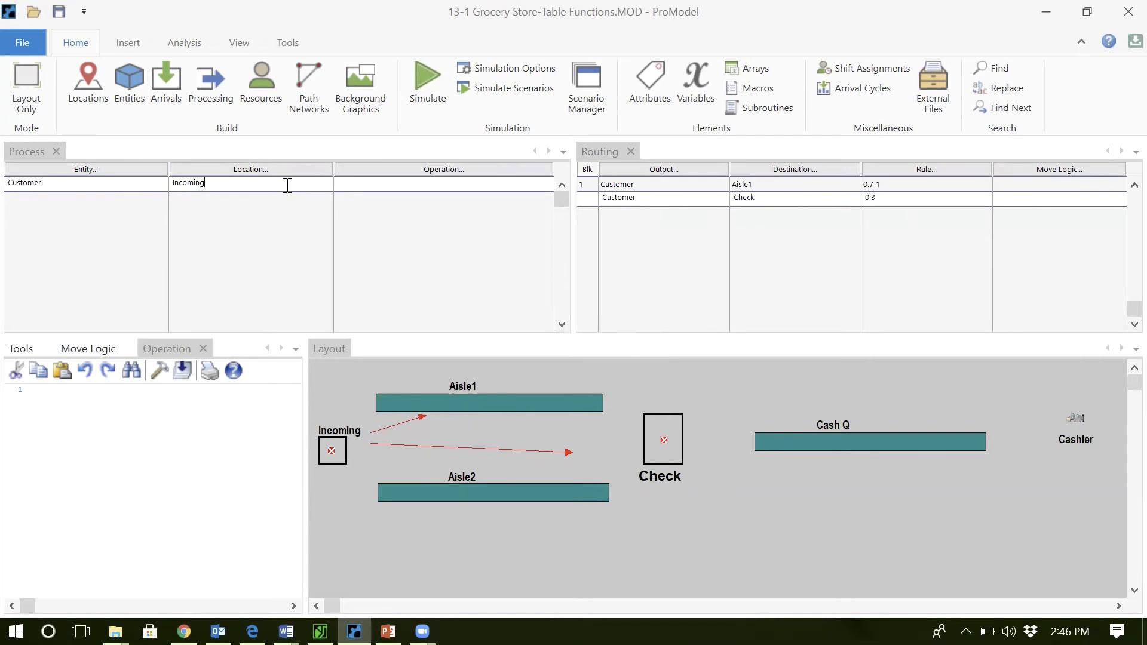
Create a process record for the Customer entity at the Aisle1 location.
key(Return)
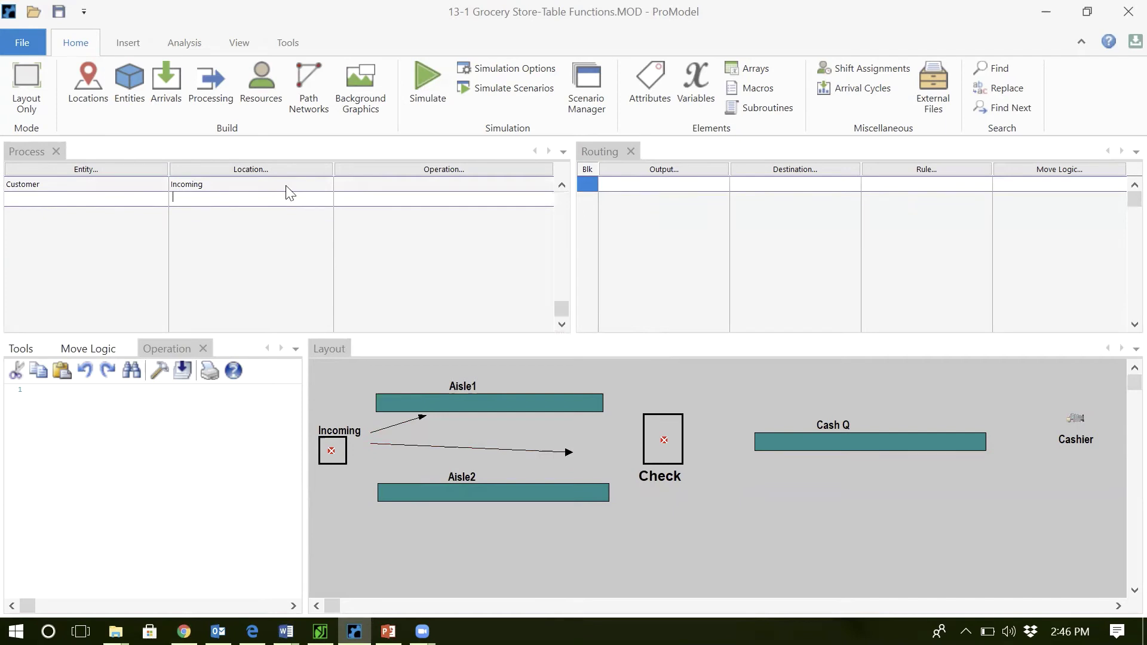
double_click(141, 204)
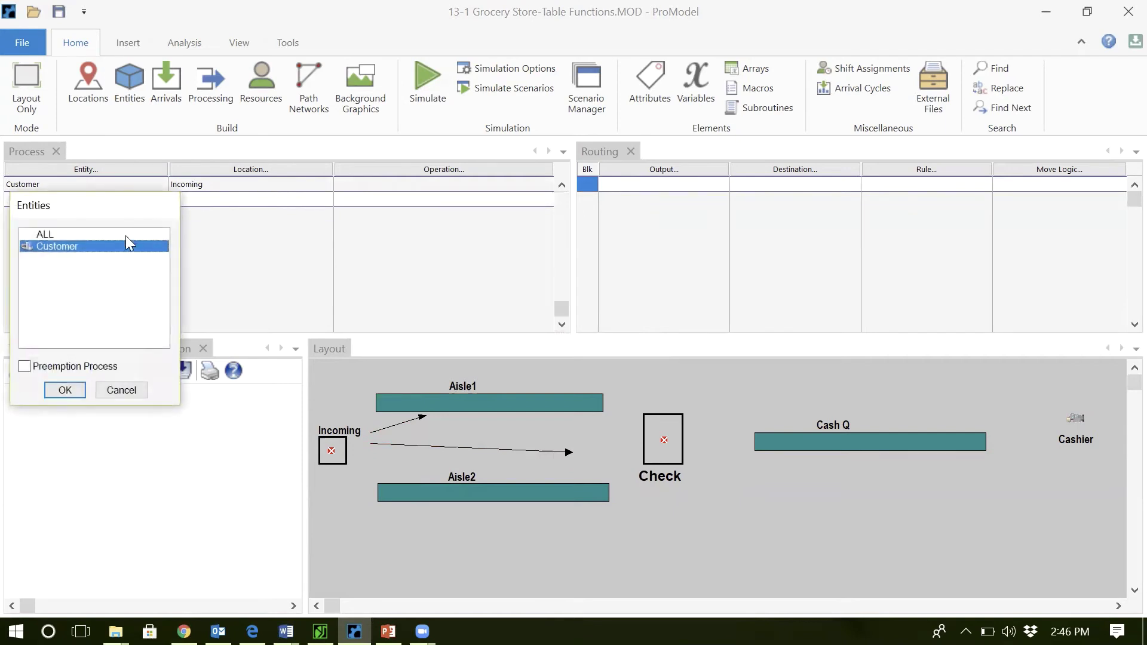
double_click(127, 246)
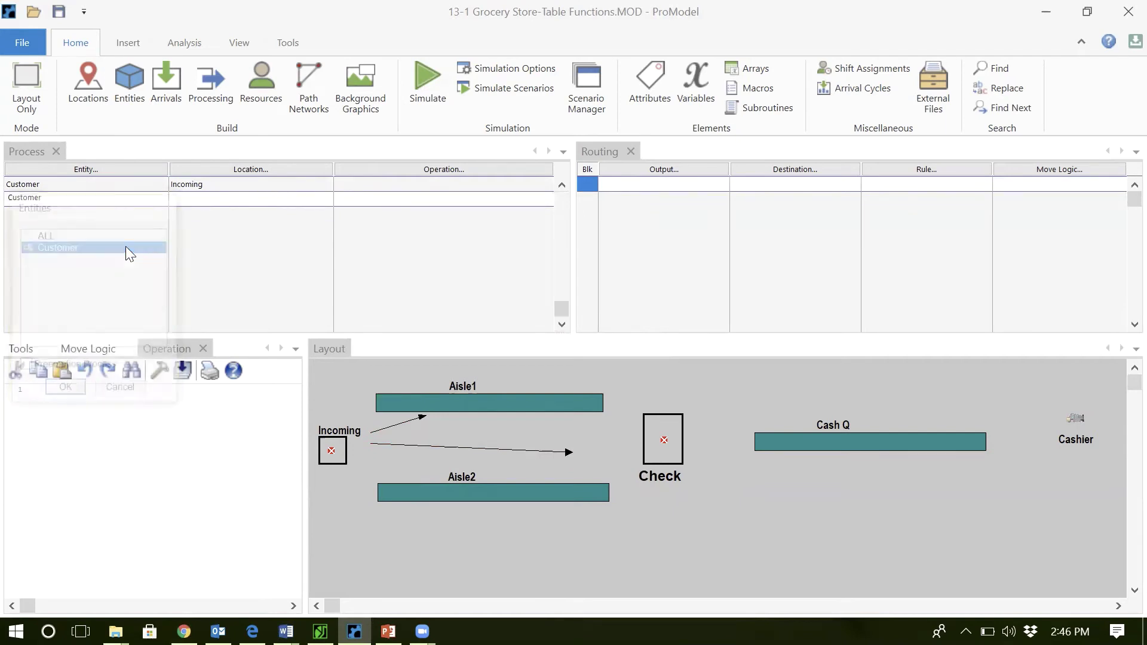
double_click(235, 198)
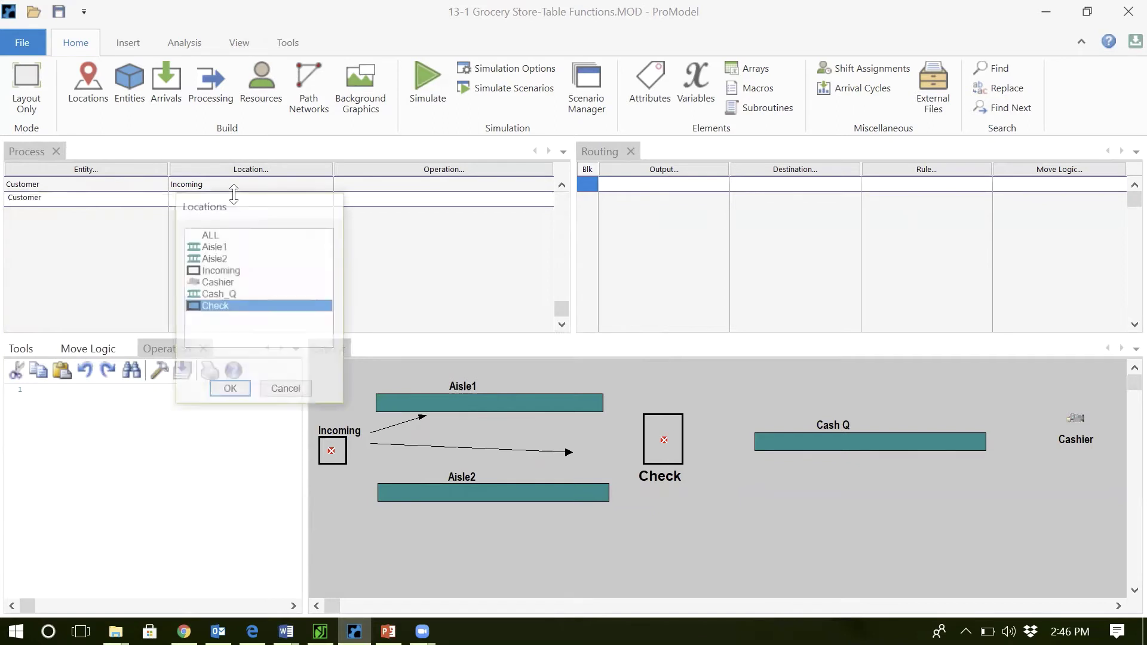
double_click(215, 246)
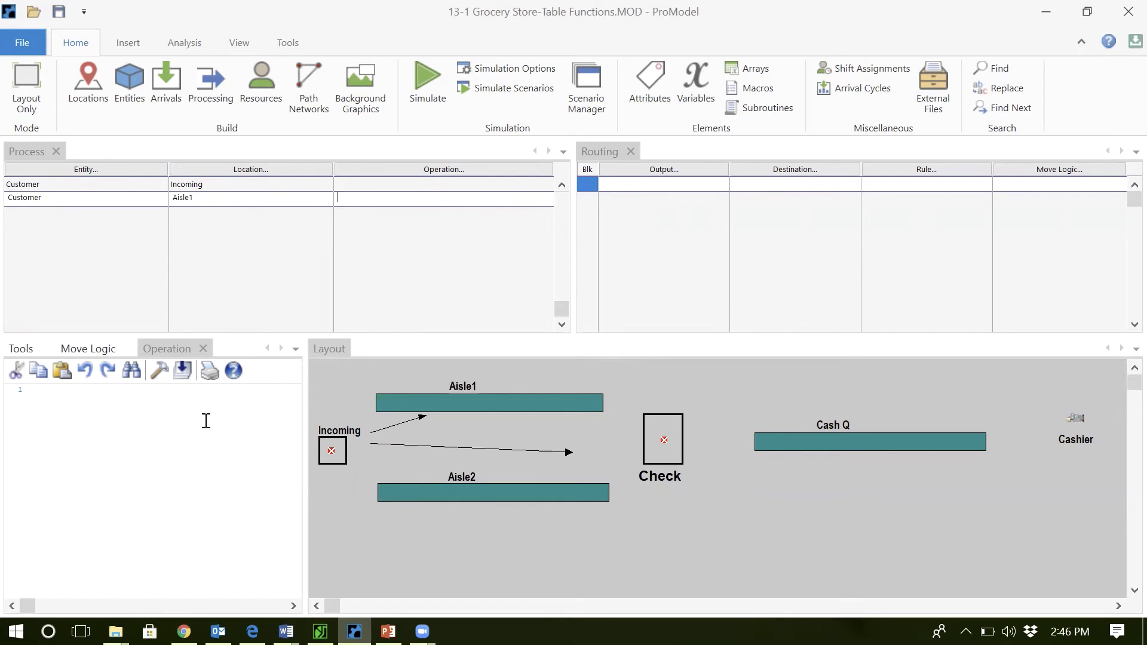
Route the Customer from Aisle1 to Check, keeping the default FIRST 1 rule.
click(686, 173)
double_click(678, 232)
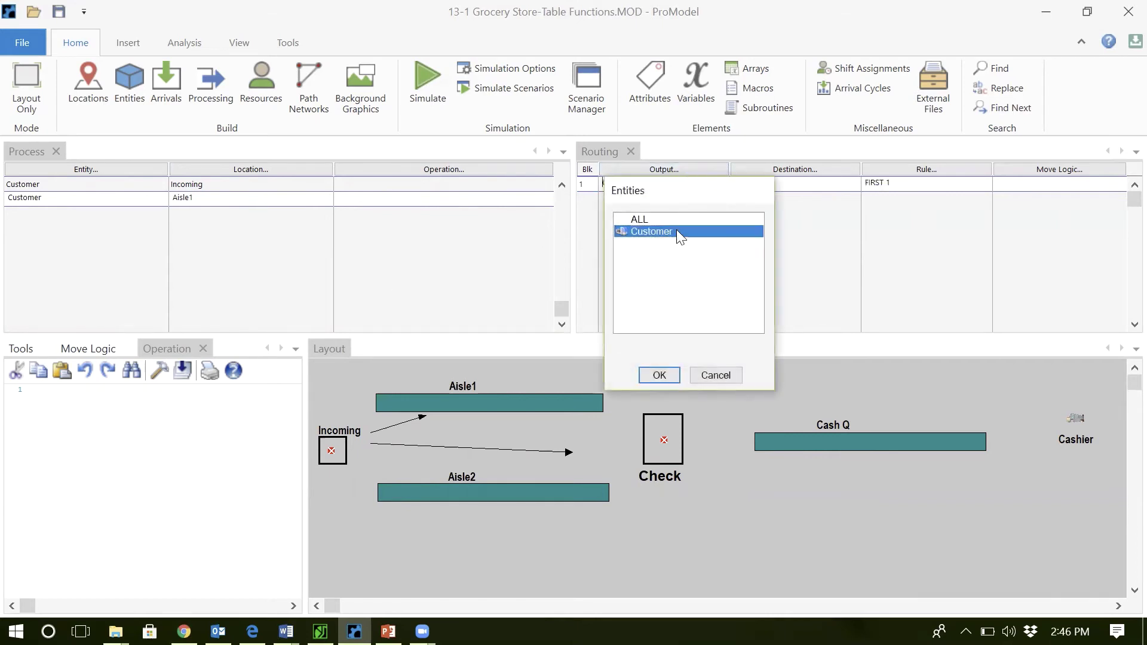
click(780, 174)
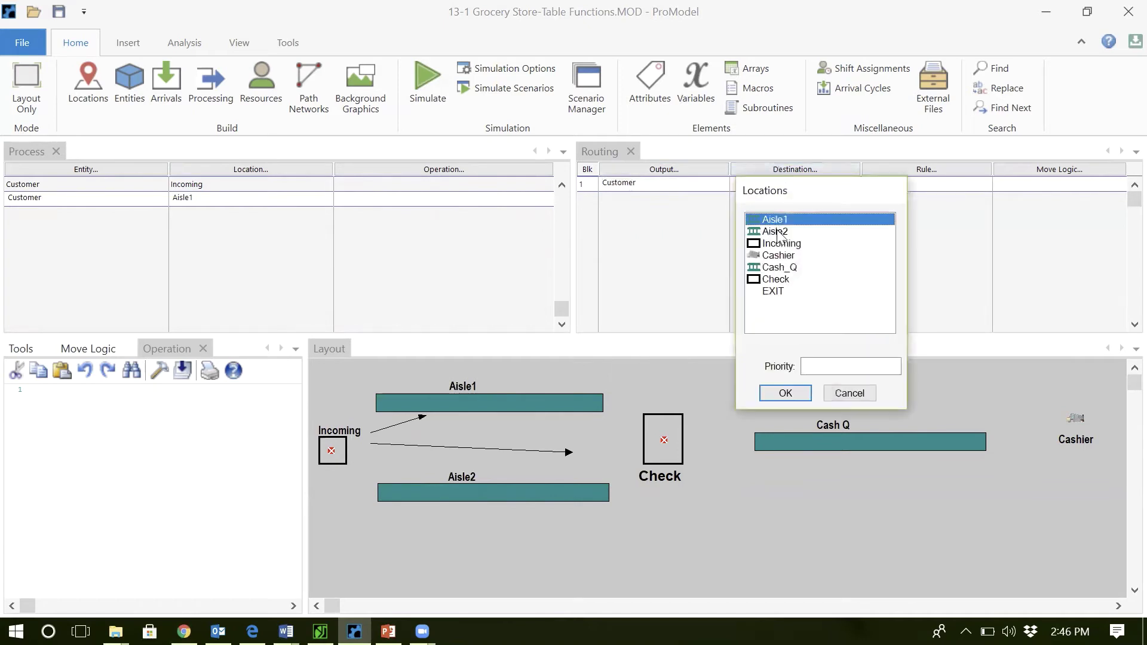
double_click(786, 281)
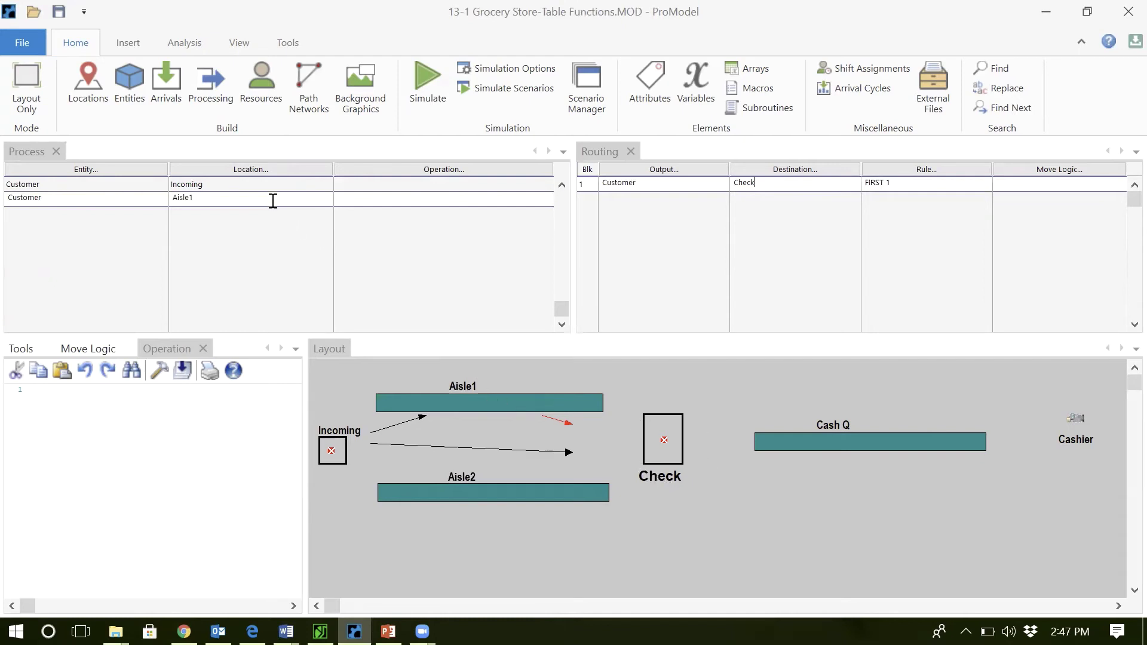
Create a process record for the Customer entity at the Check location.
key(Return)
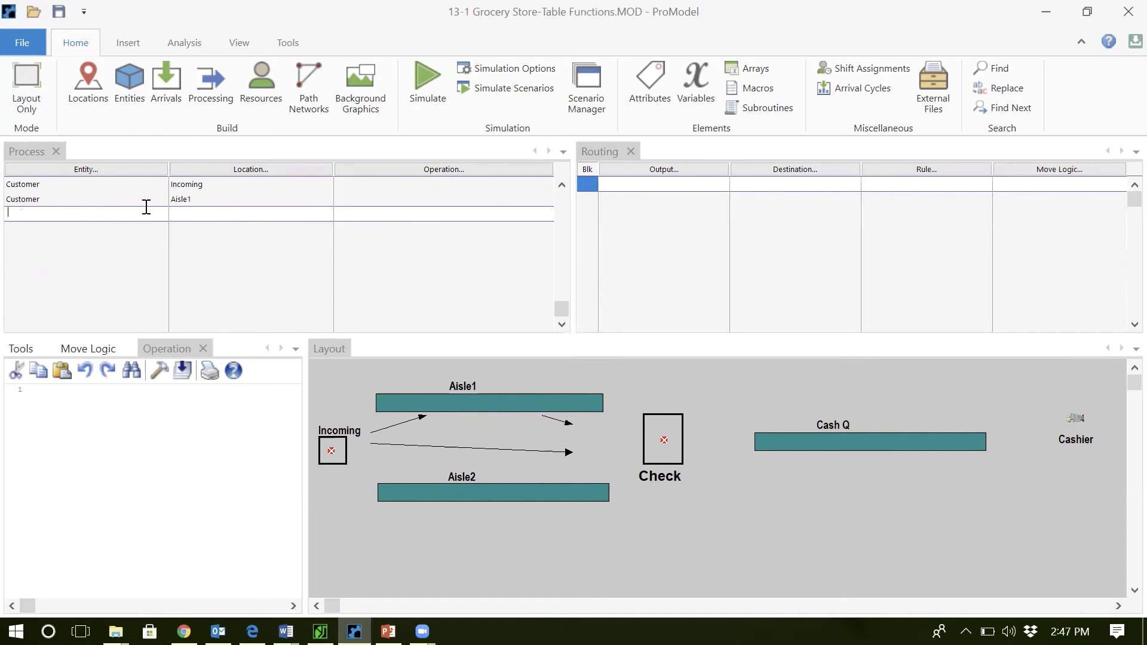
click(211, 198)
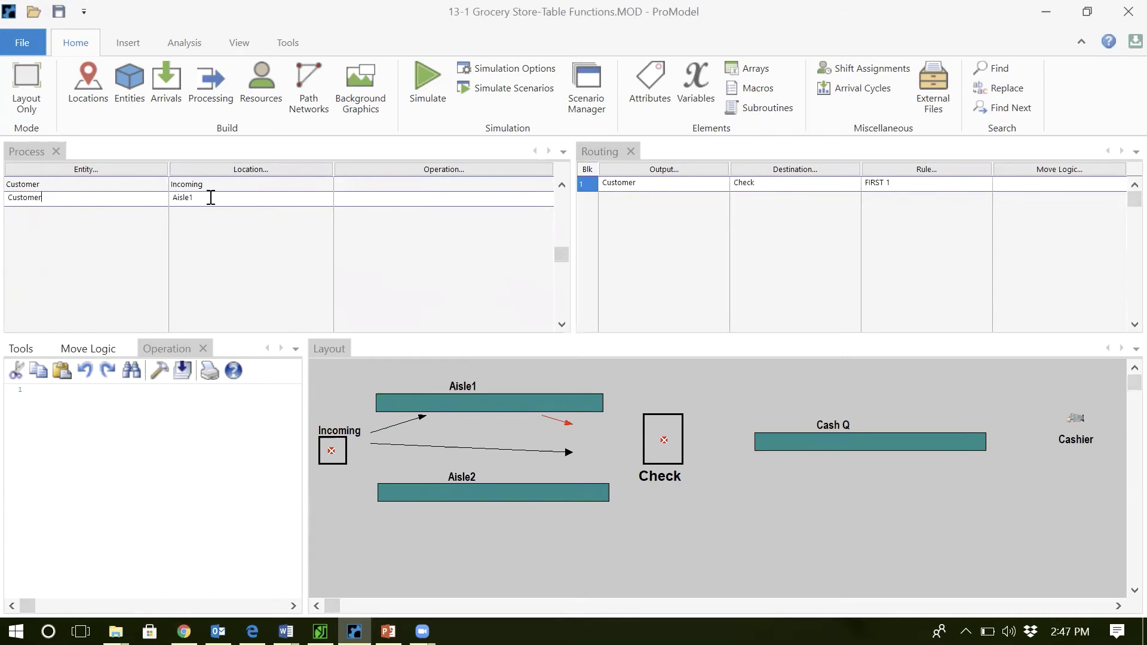
key(Return)
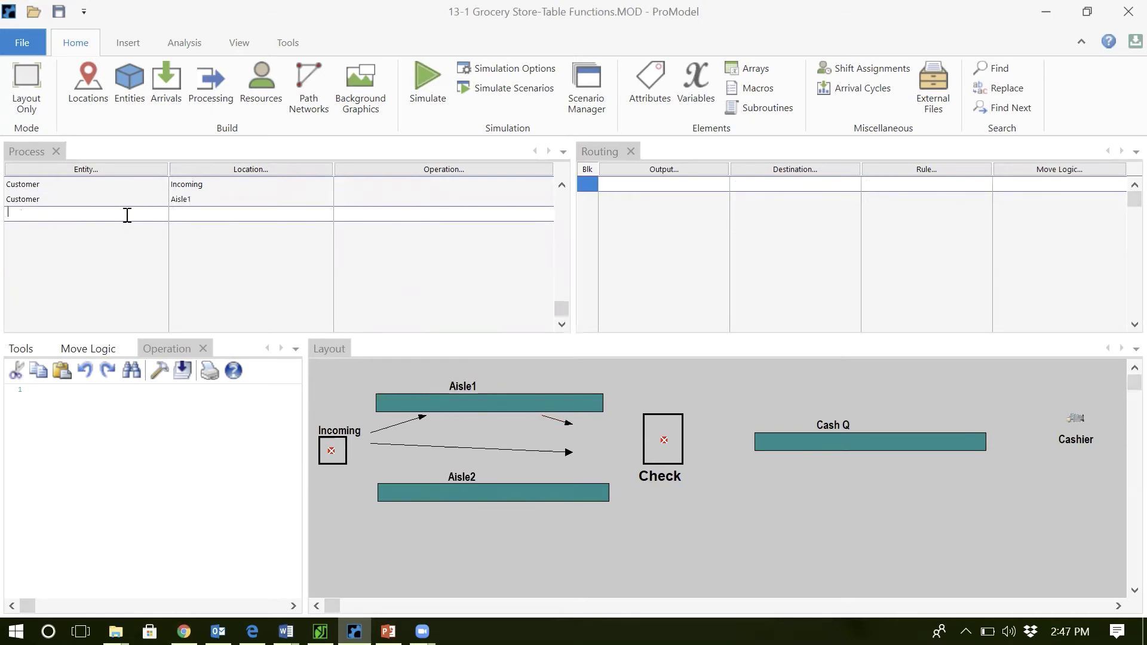
double_click(127, 215)
double_click(109, 260)
double_click(205, 213)
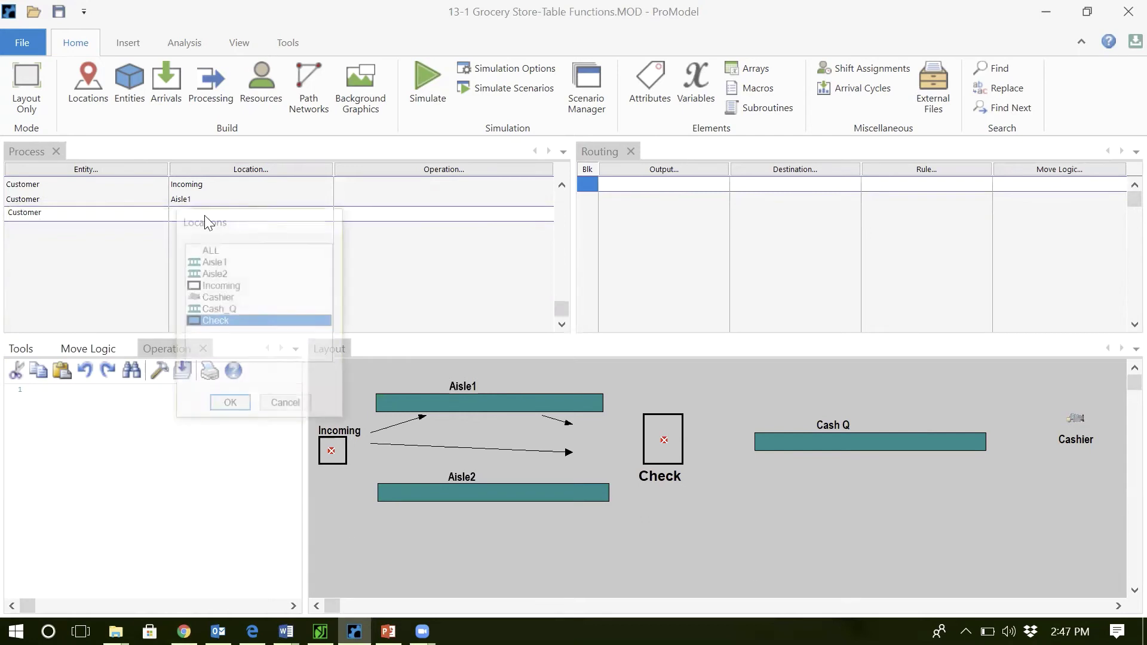
double_click(223, 322)
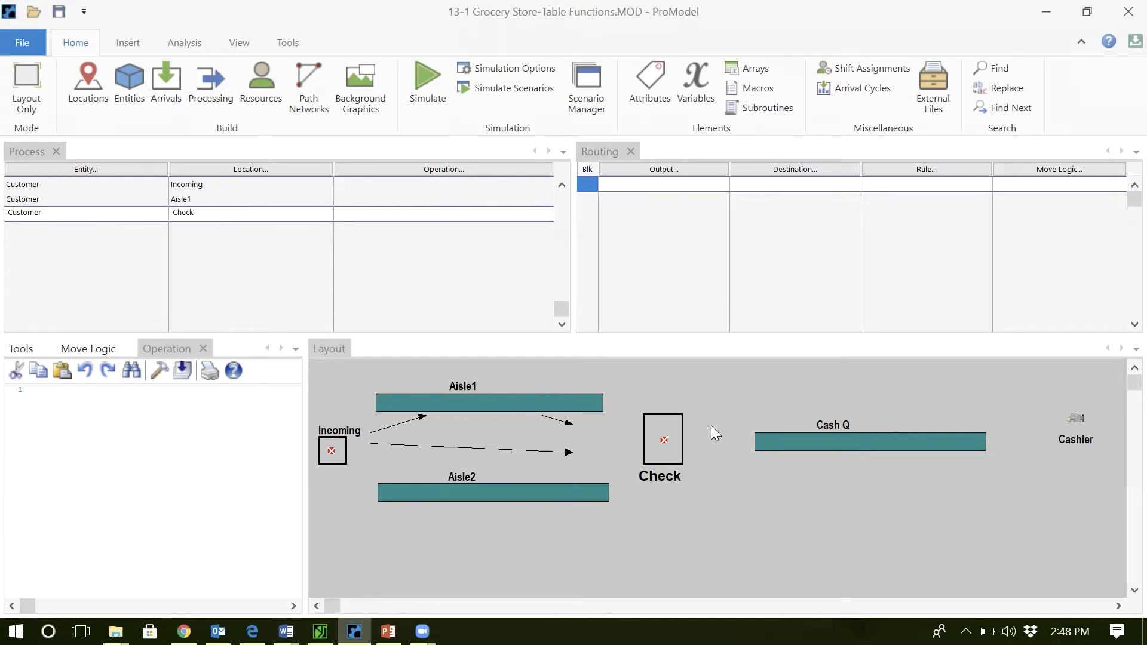
Route the Customer from Check to Aisle2 with a probability of 0.5.
click(657, 183)
click(668, 169)
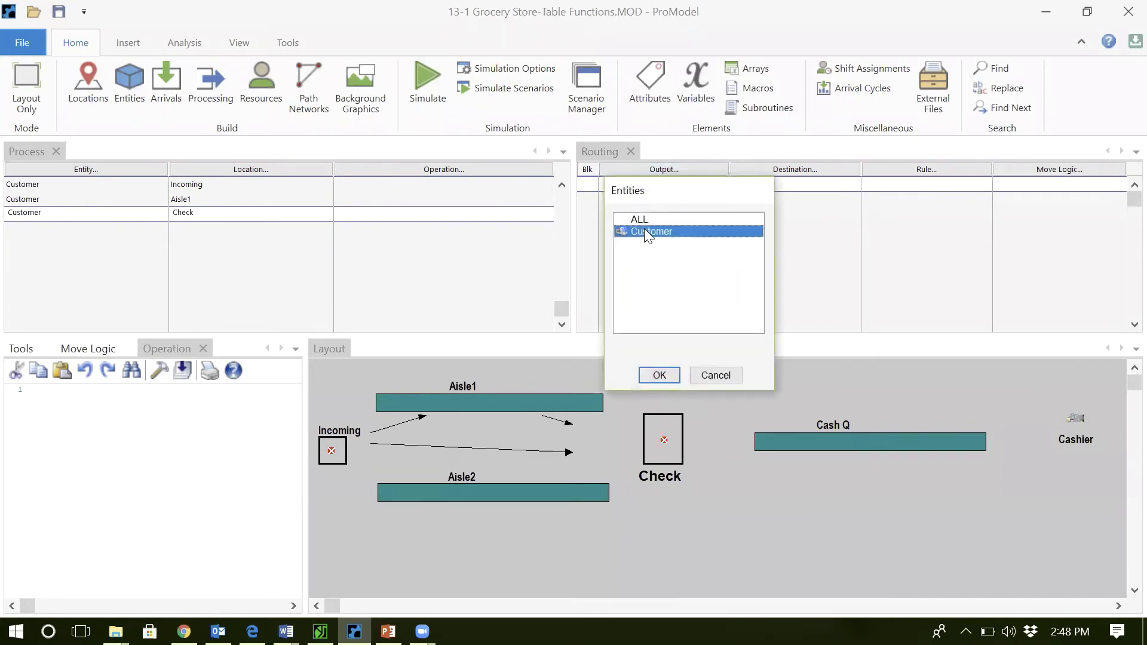
double_click(645, 231)
click(818, 169)
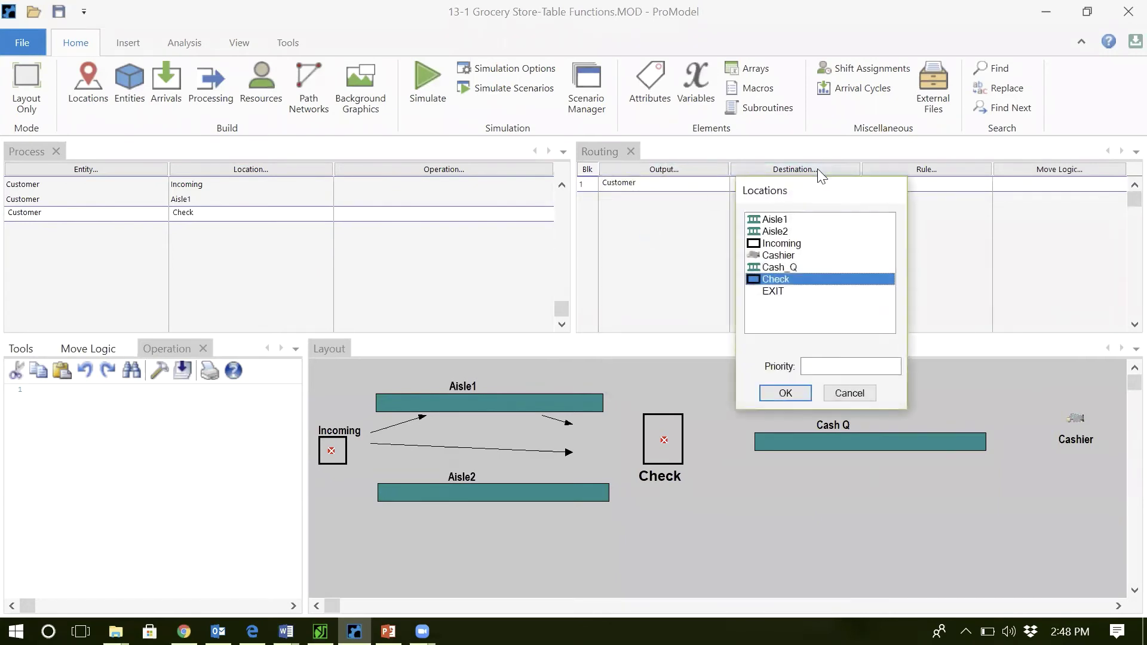
double_click(775, 231)
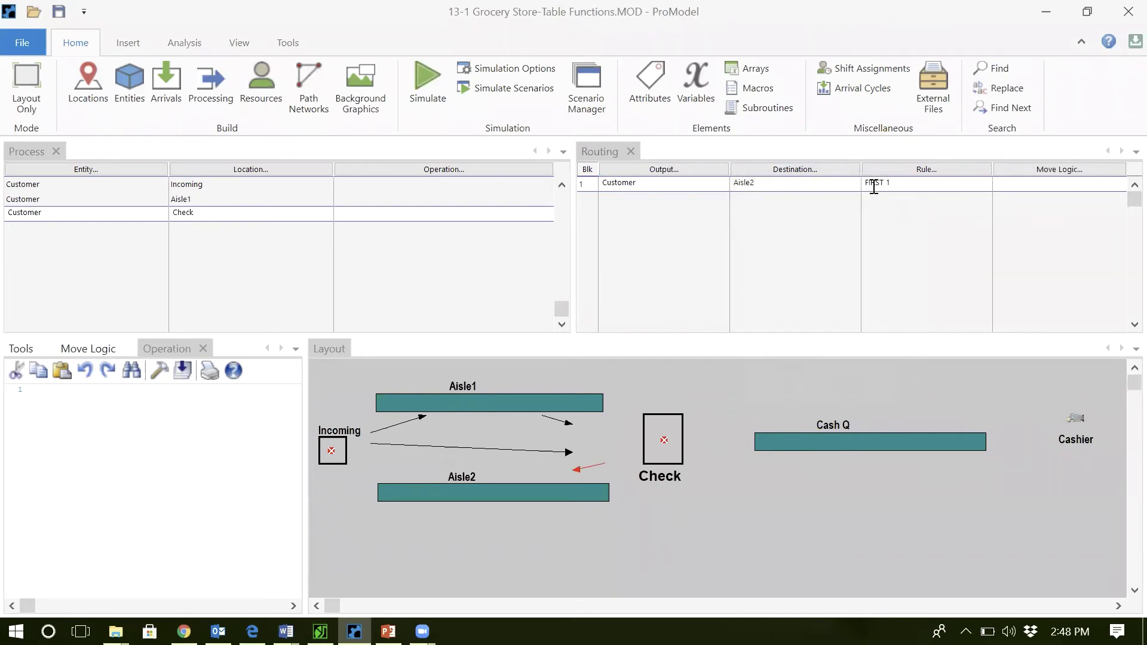
click(893, 171)
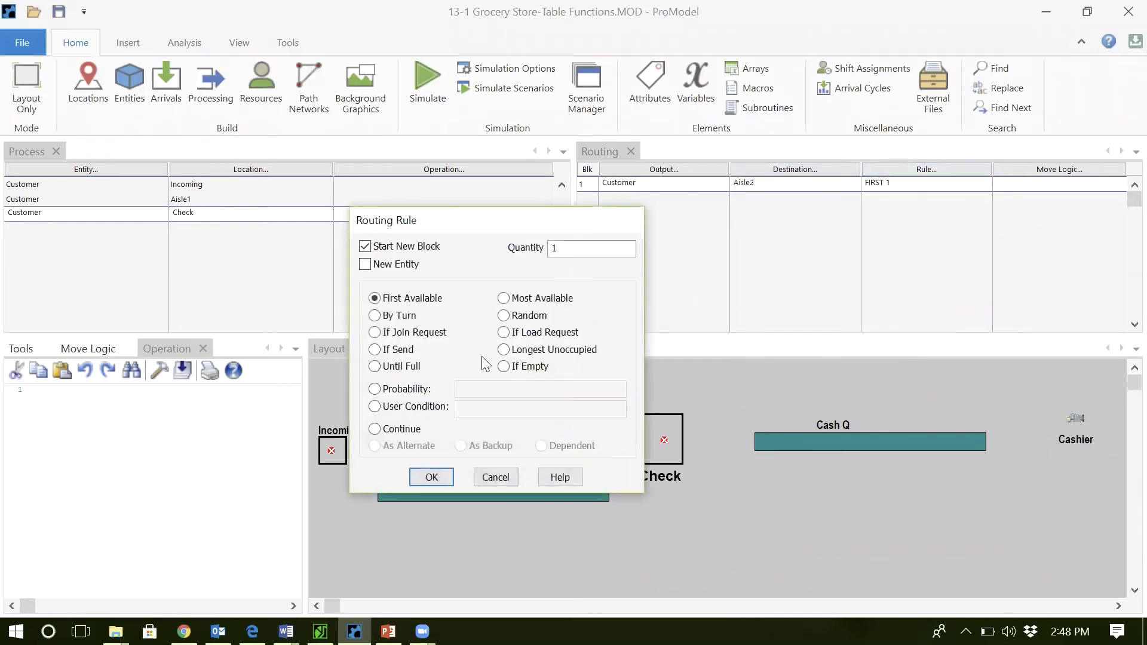
click(394, 390)
text(0)
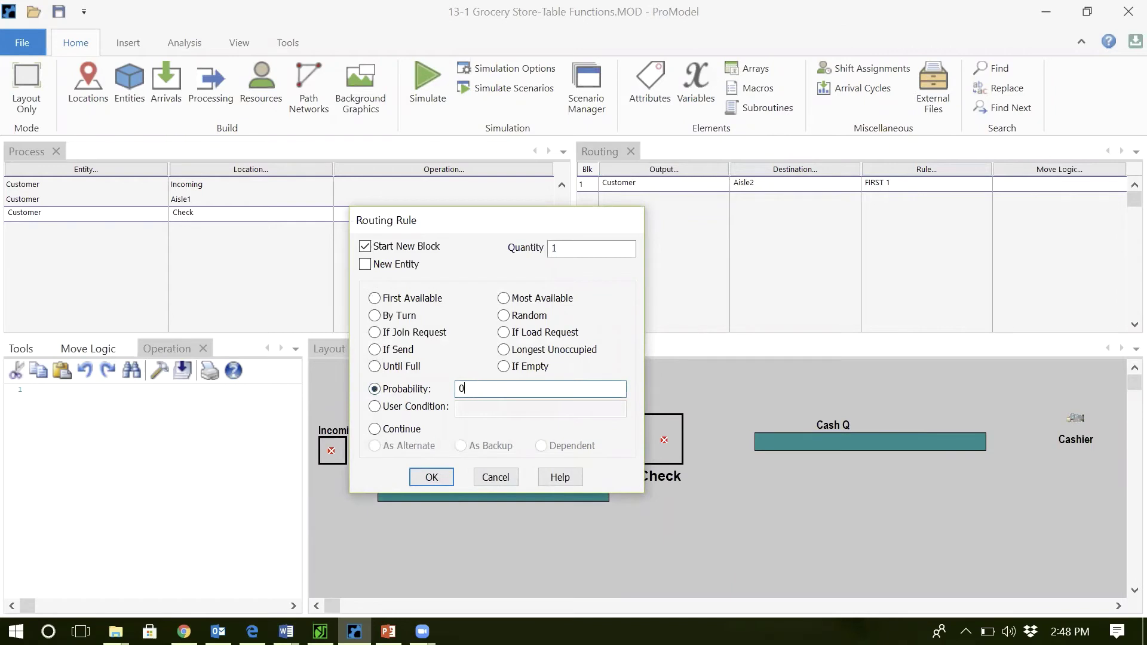
text(.5)
click(432, 478)
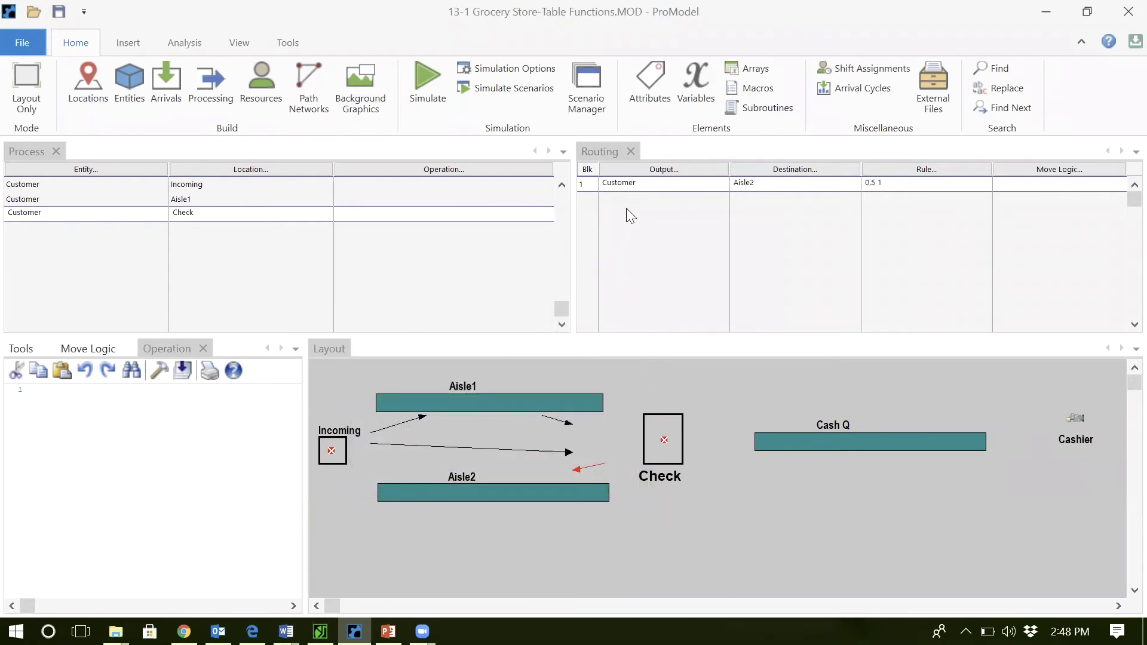
Add a second routing for the Customer from Check to Cash_Q with a probability of 0.5, and start a new process record.
click(643, 193)
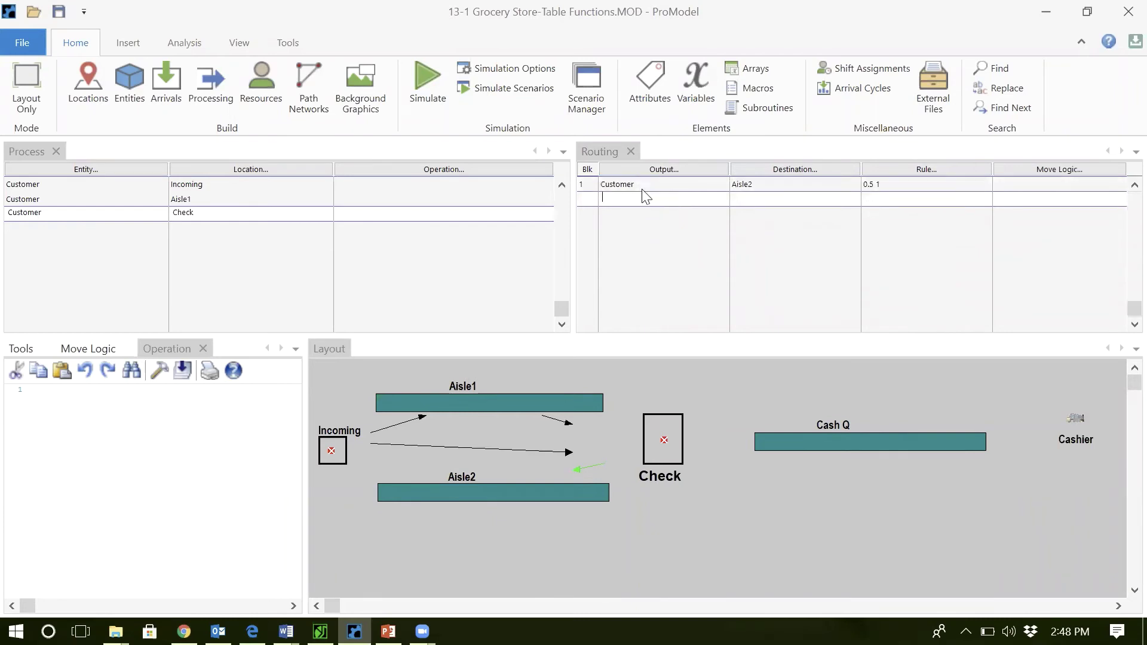
click(659, 171)
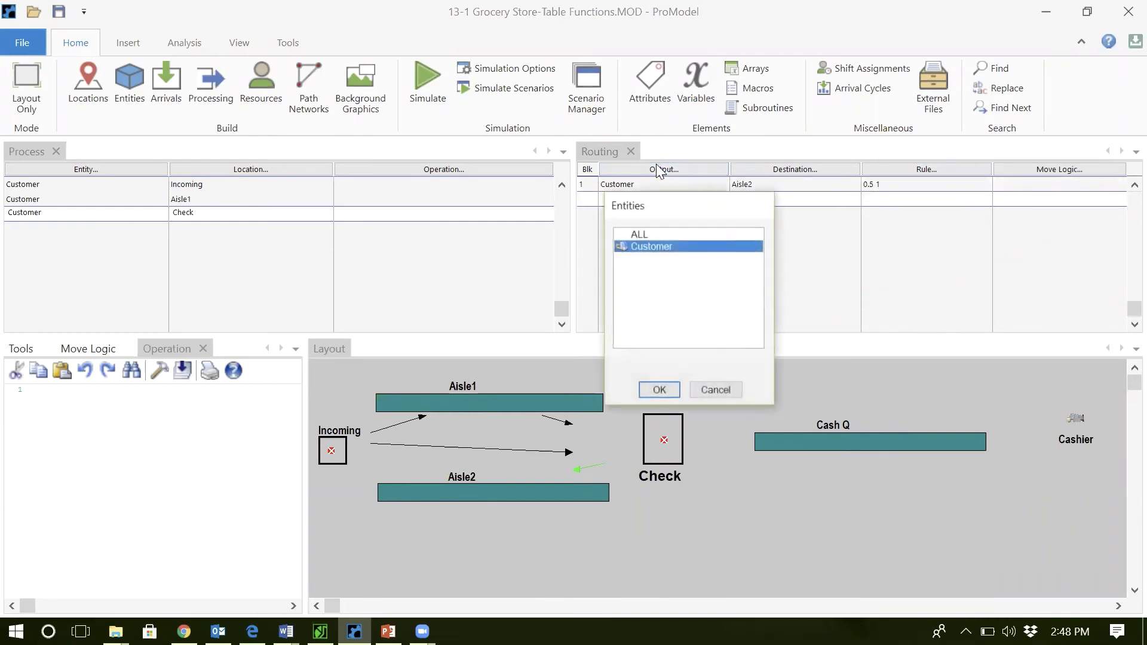
double_click(658, 249)
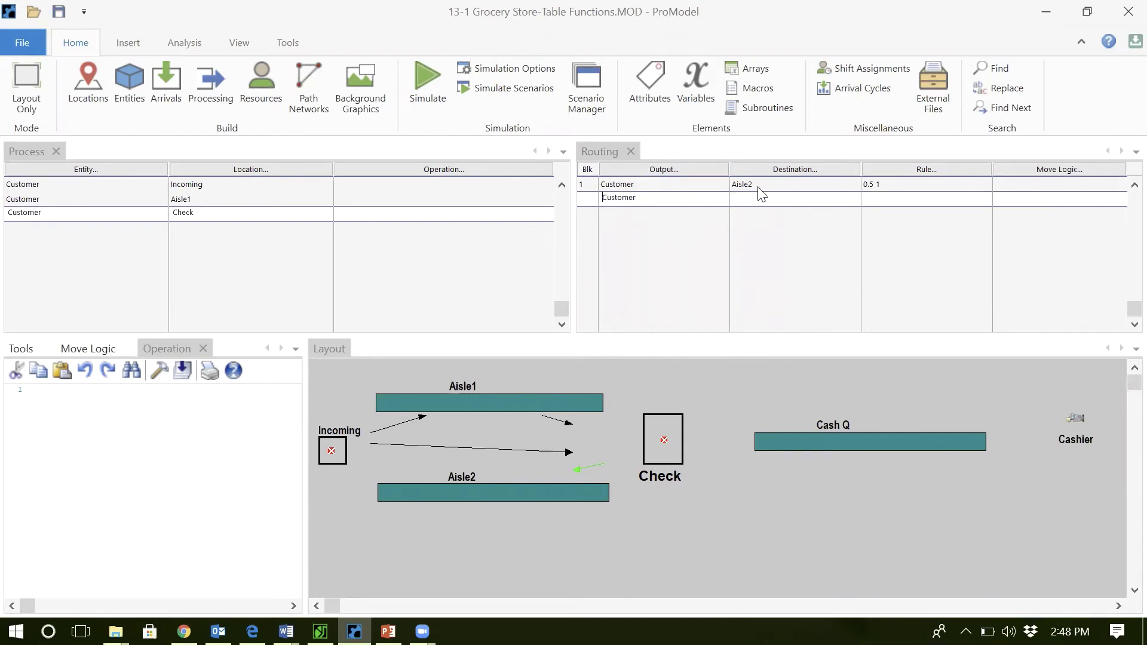
click(785, 171)
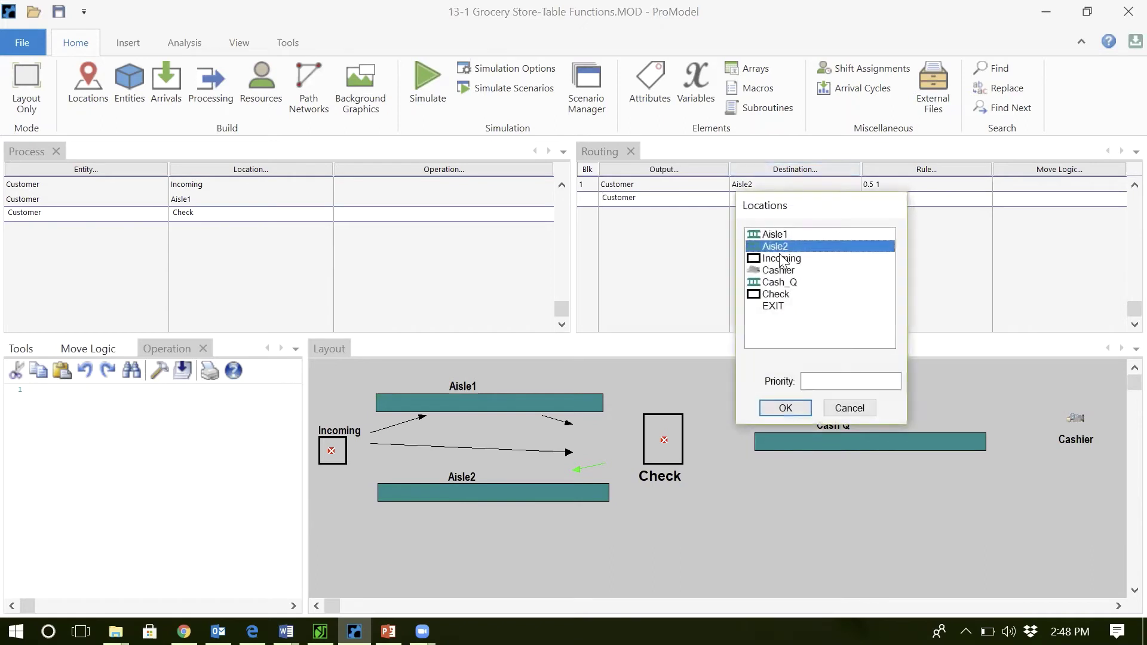
double_click(786, 282)
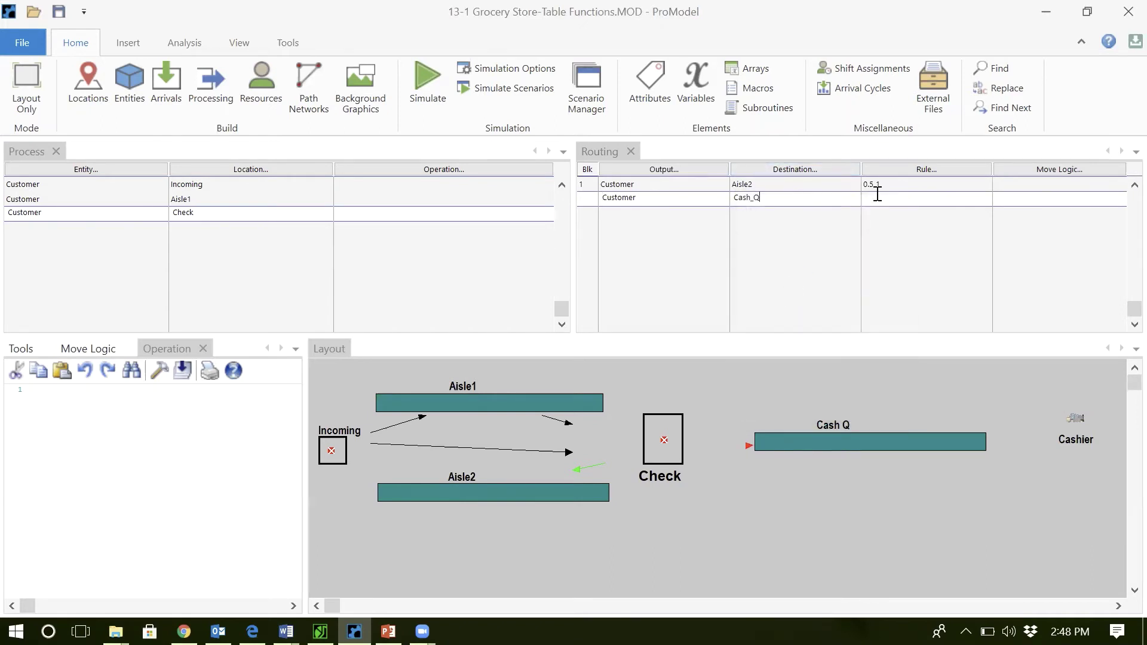
click(927, 173)
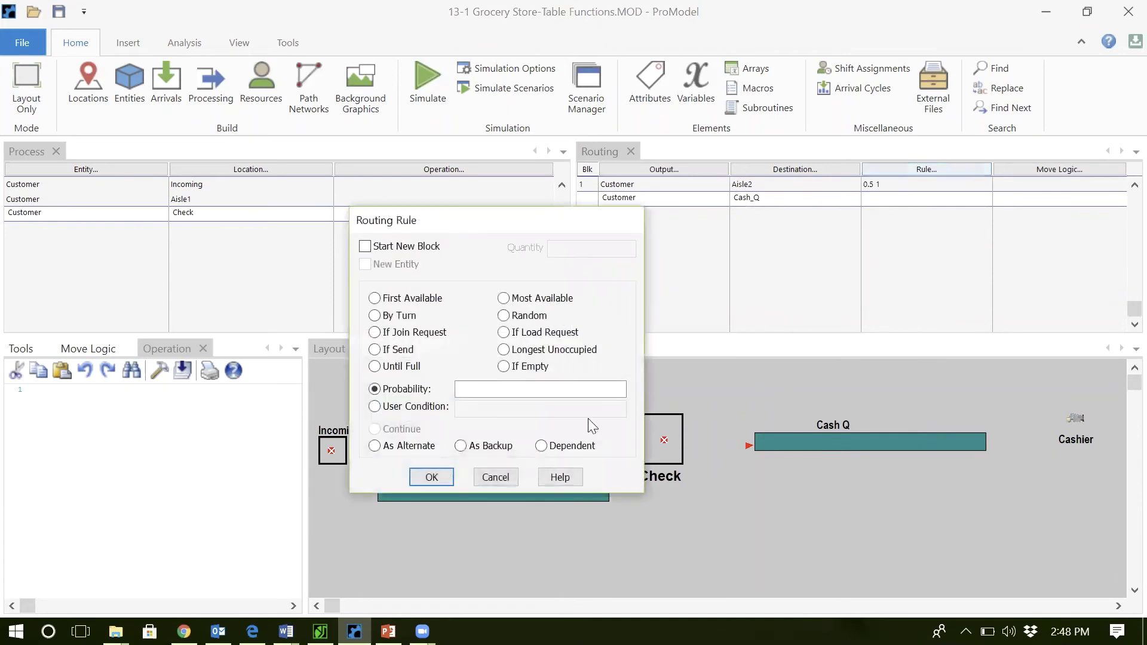
click(473, 385)
text(0.5)
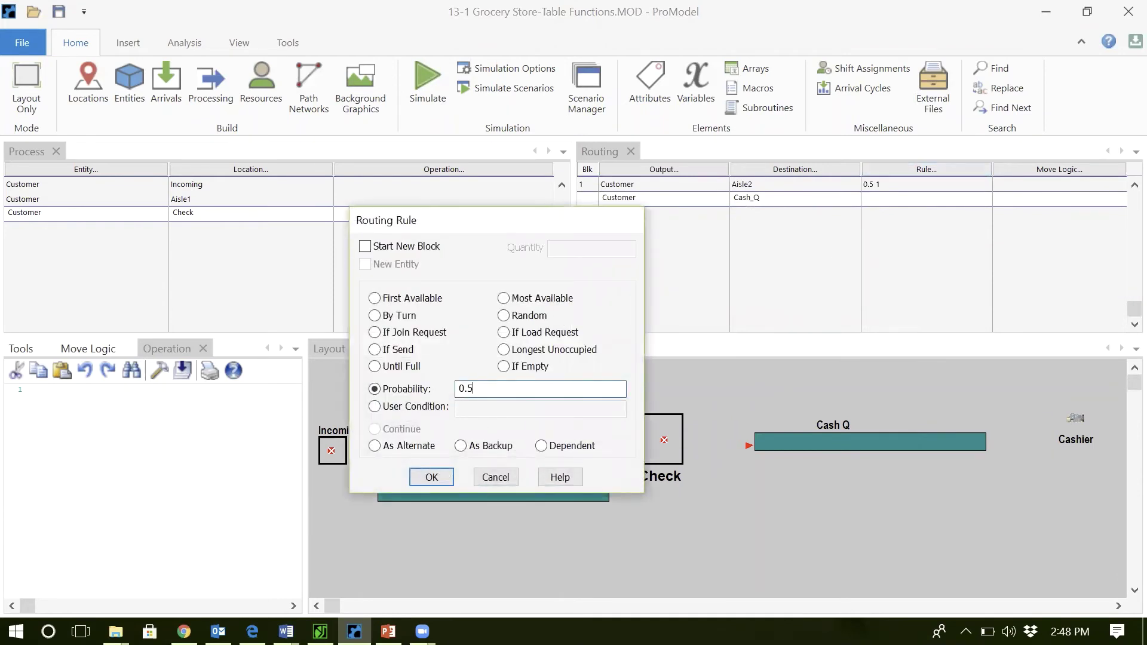
click(440, 477)
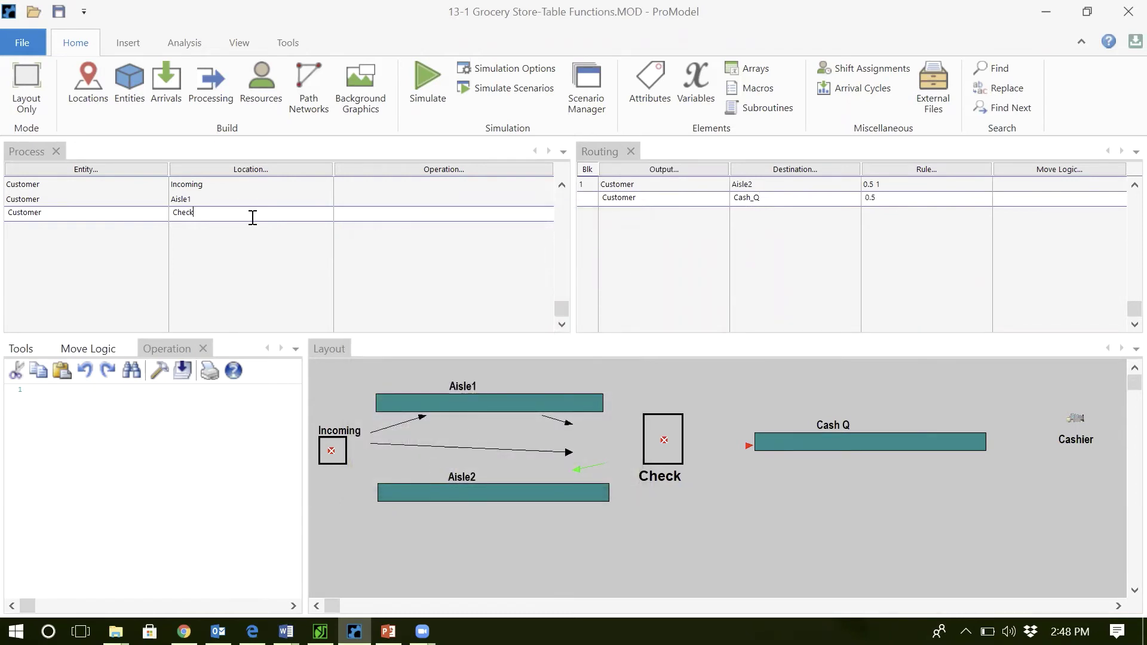
key(Return)
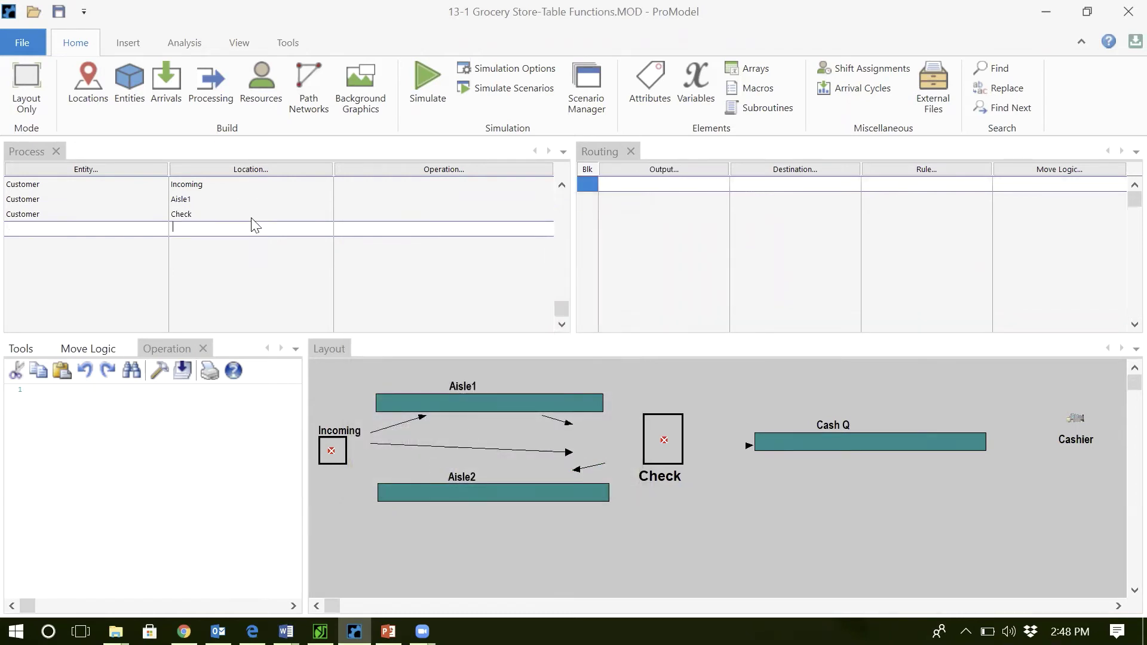
Create a process record for the Customer entity at the Aisle2 location.
double_click(153, 231)
double_click(120, 283)
double_click(210, 227)
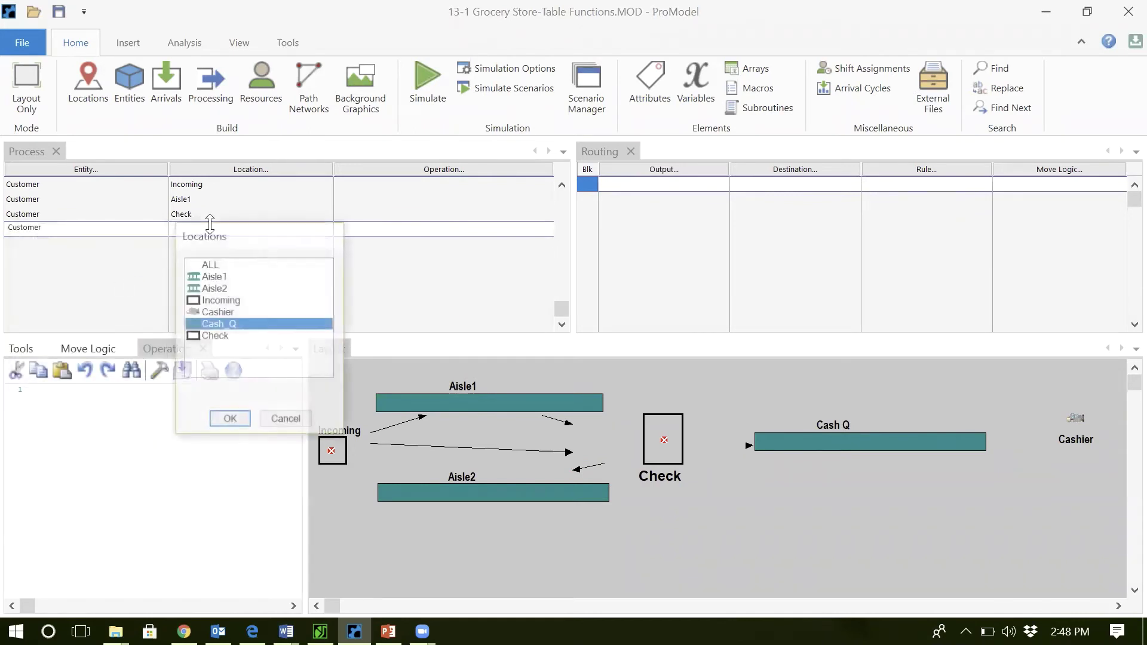
double_click(214, 288)
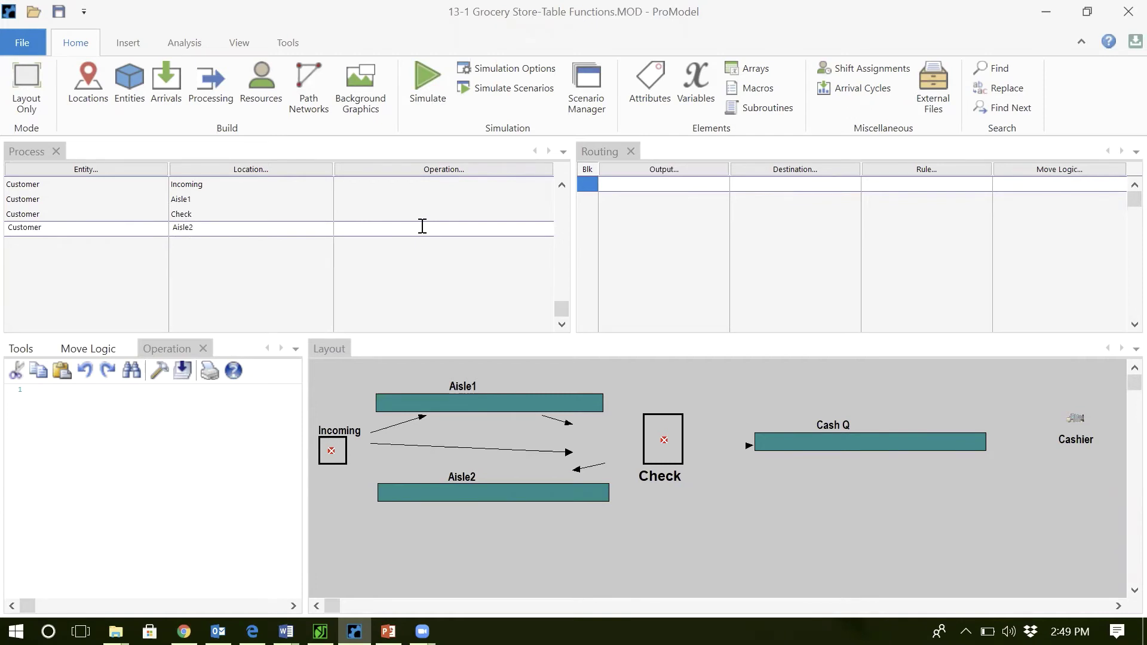
Route the Customer from Aisle2 to Cash_Q with the default FIRST 1 rule, and start a new process record.
double_click(669, 180)
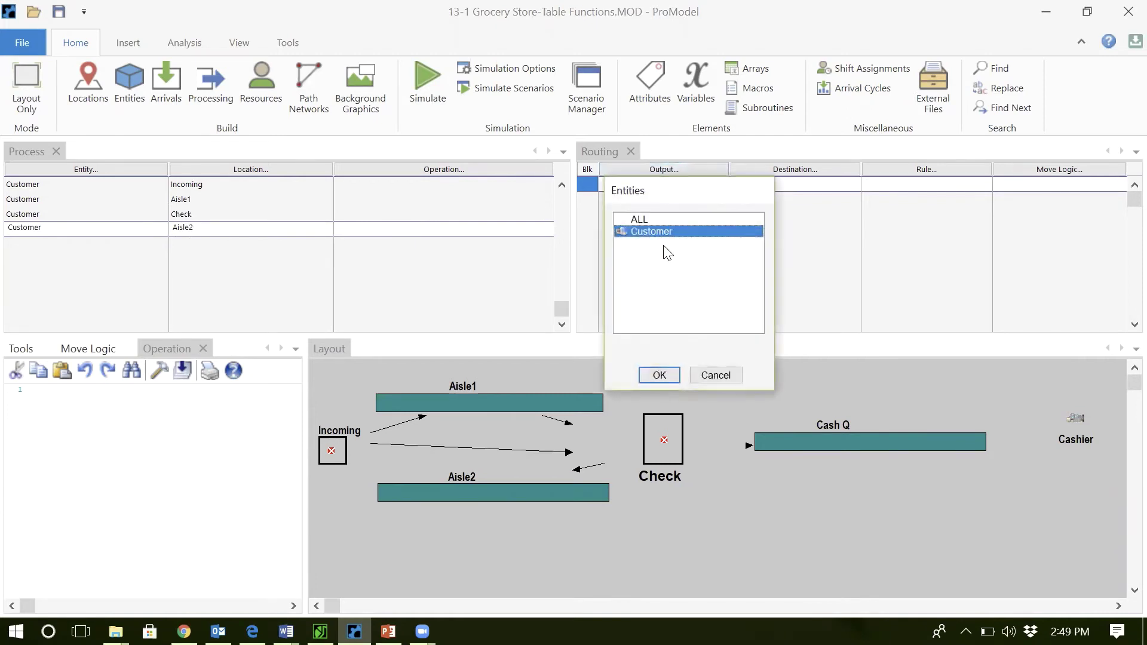
double_click(668, 231)
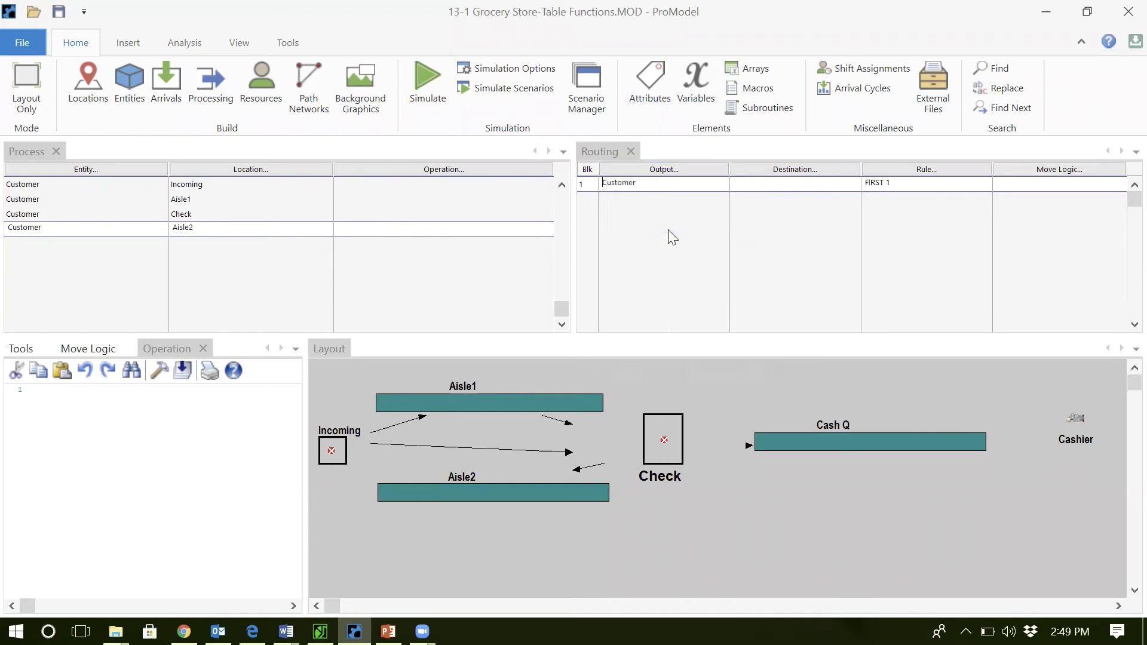
double_click(788, 181)
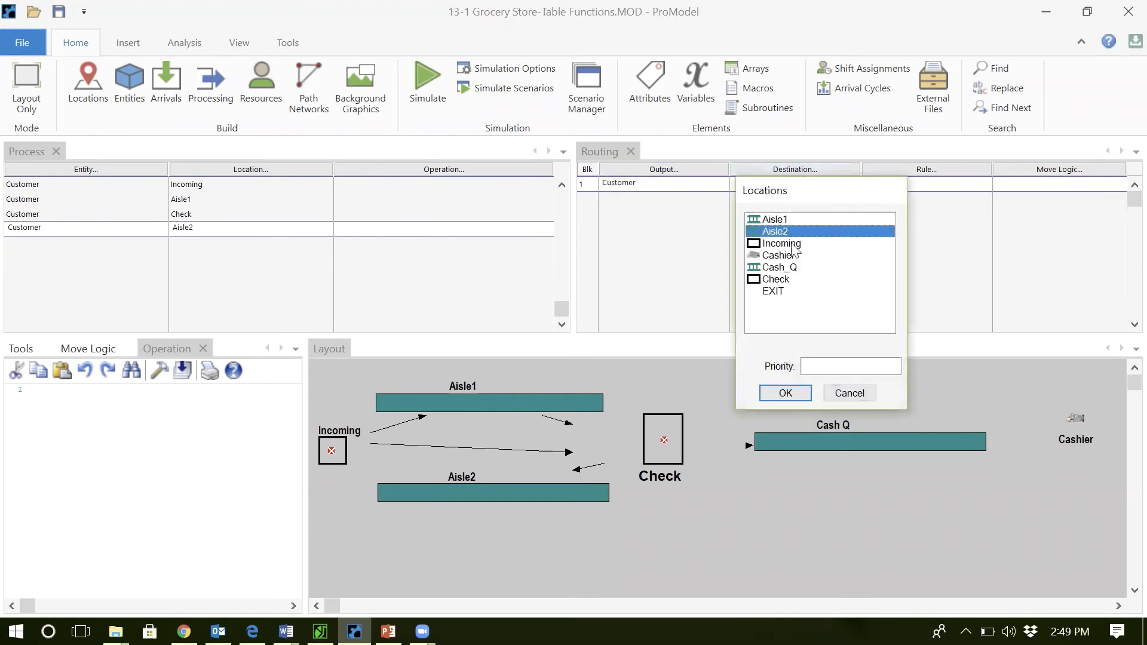
double_click(789, 267)
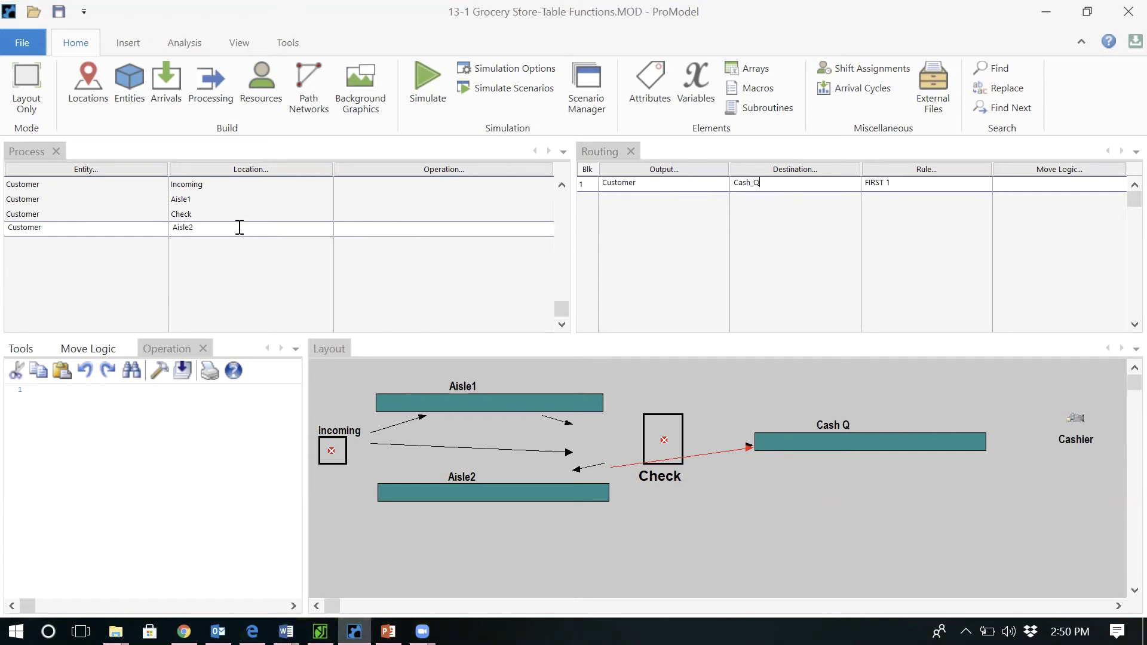
key(Return)
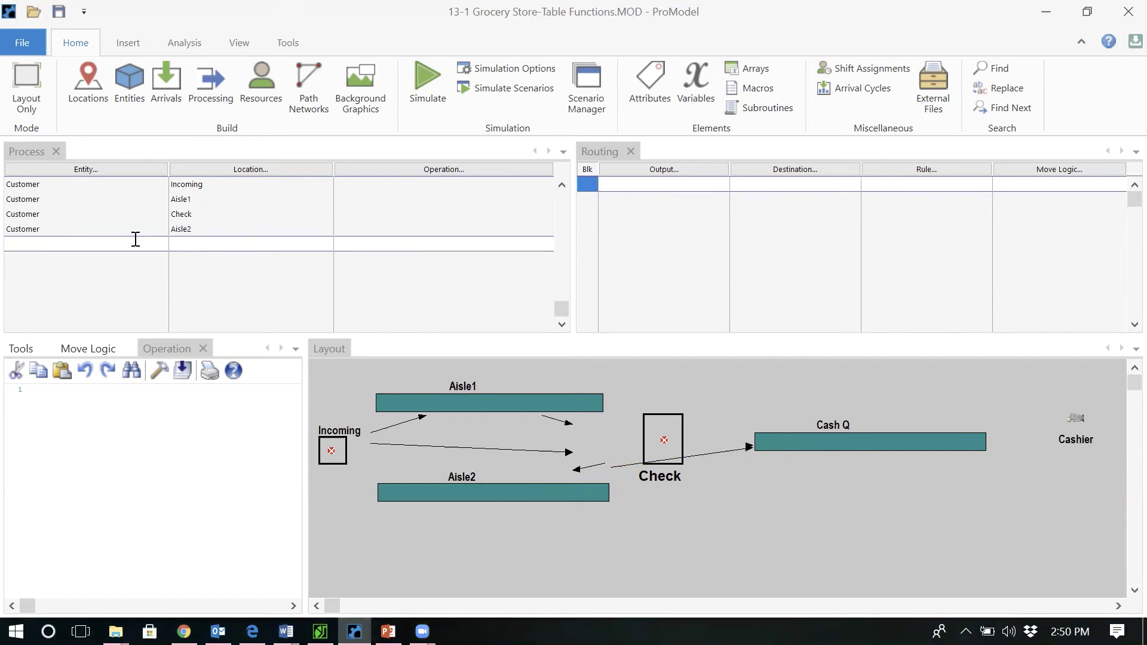
Create a process record for the Customer entity at the Cash_Q location.
click(135, 238)
double_click(117, 293)
click(242, 239)
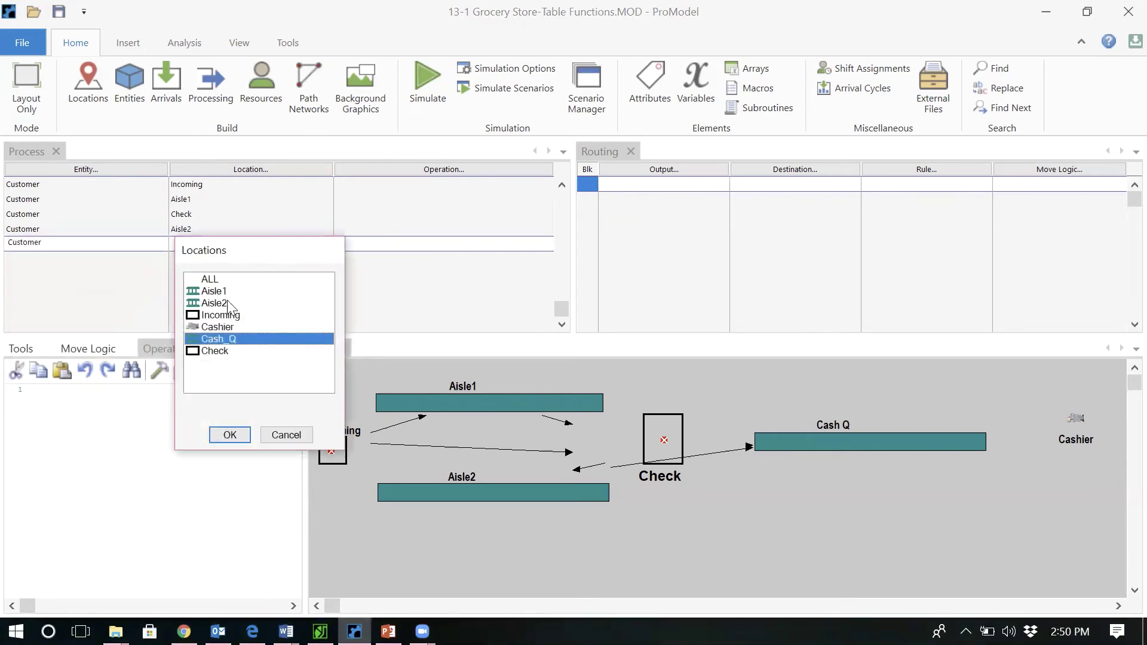
double_click(230, 338)
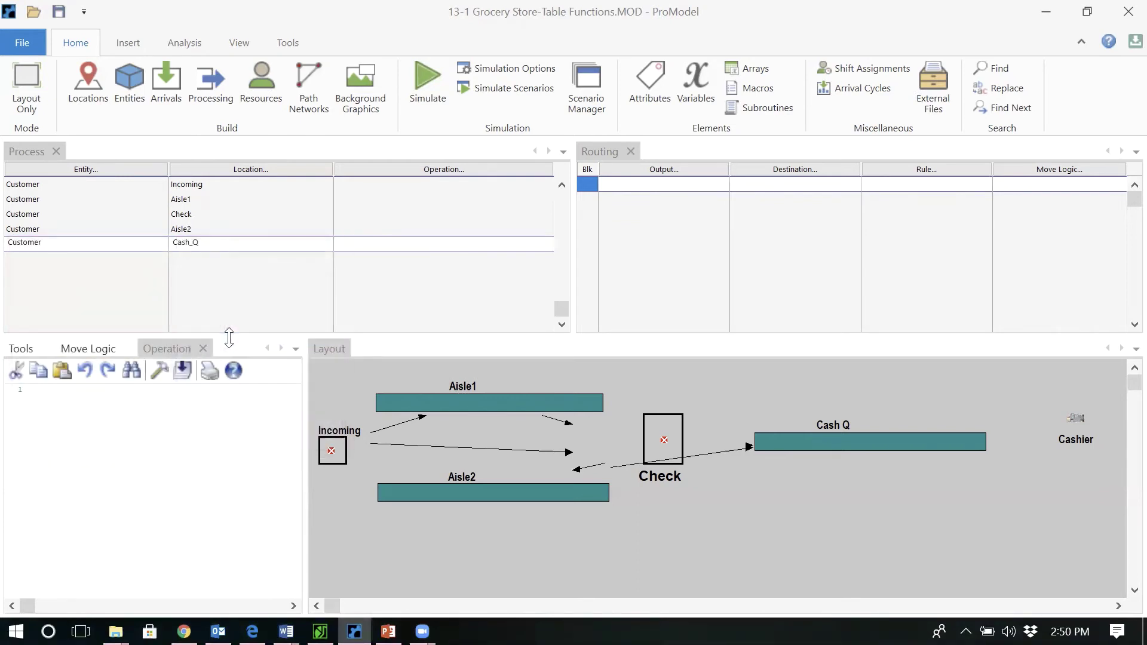
Route the Customer from Cash_Q to Cashier and start a new process record.
click(688, 175)
double_click(688, 233)
click(780, 171)
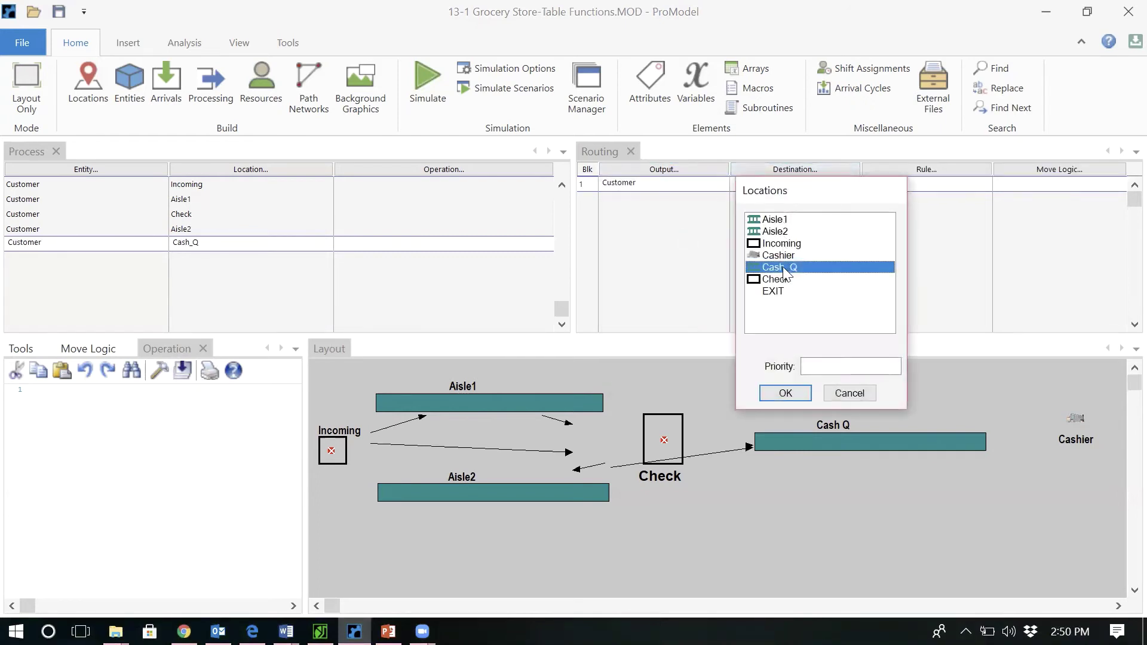
double_click(778, 256)
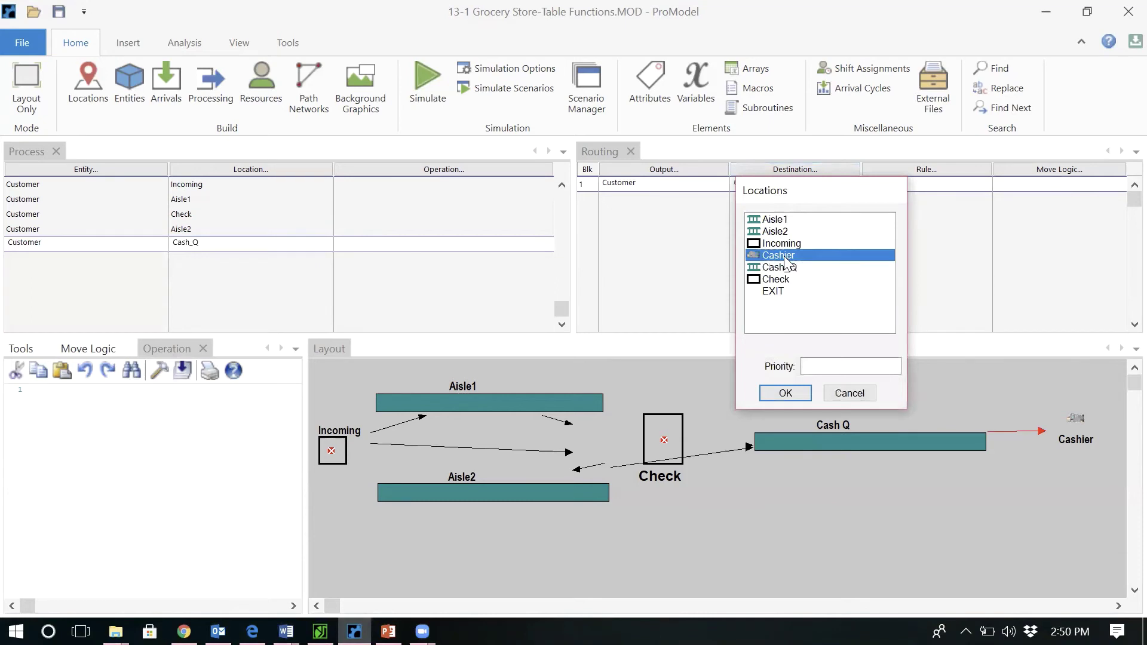
click(277, 235)
click(280, 245)
key(Return)
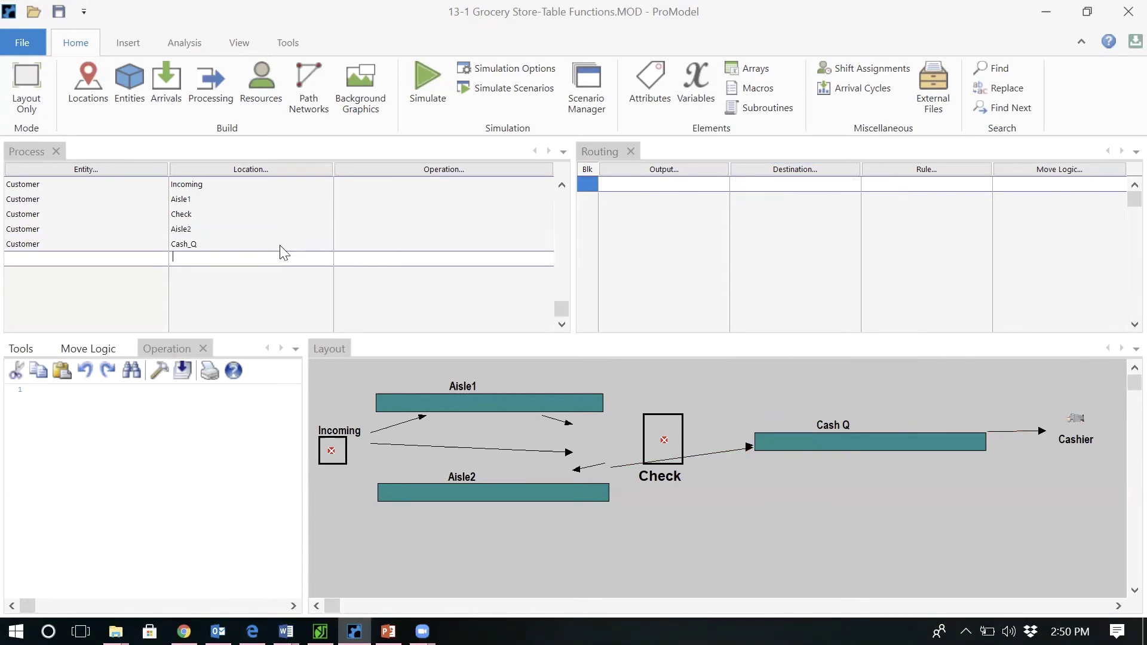
Create a process record for the Customer entity at the Cashier location, and return to the Incoming record.
click(149, 257)
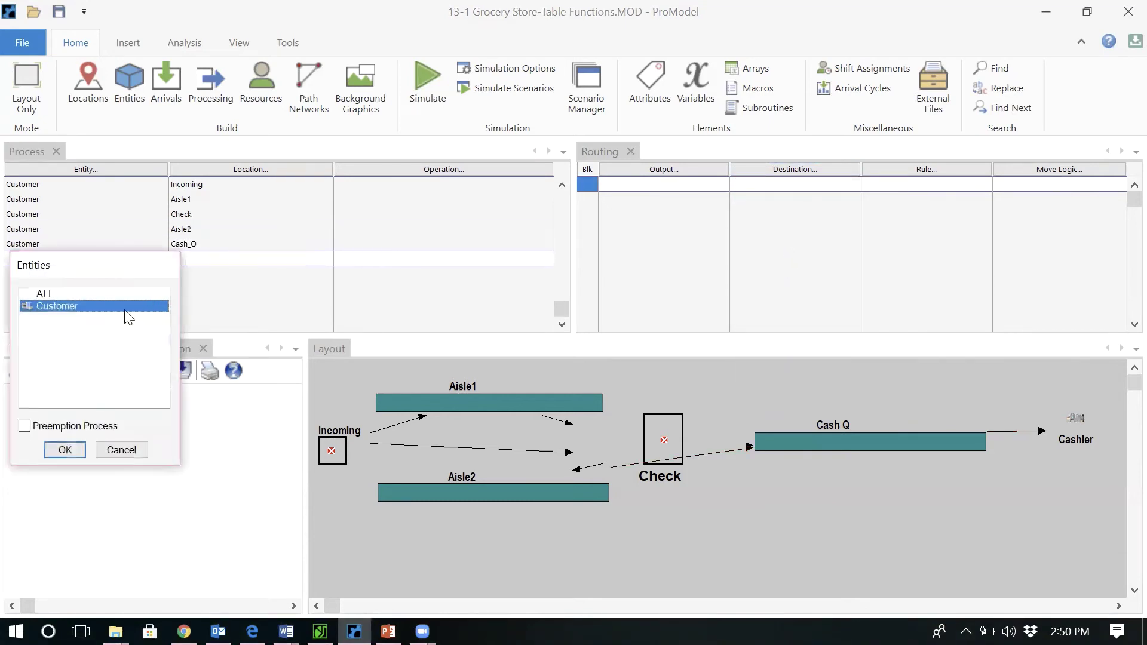
double_click(126, 308)
click(238, 183)
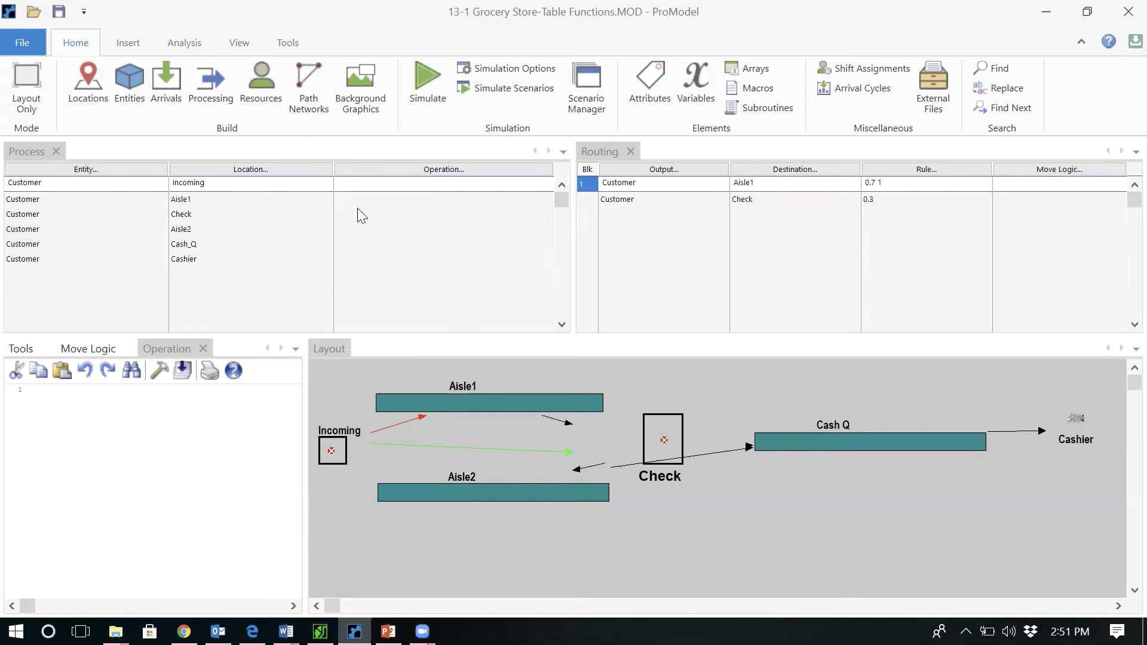
Switch to the Word document to review the item pick-up and check-out time distributions, and return to ProModel's process records.
key(alt+Tab)
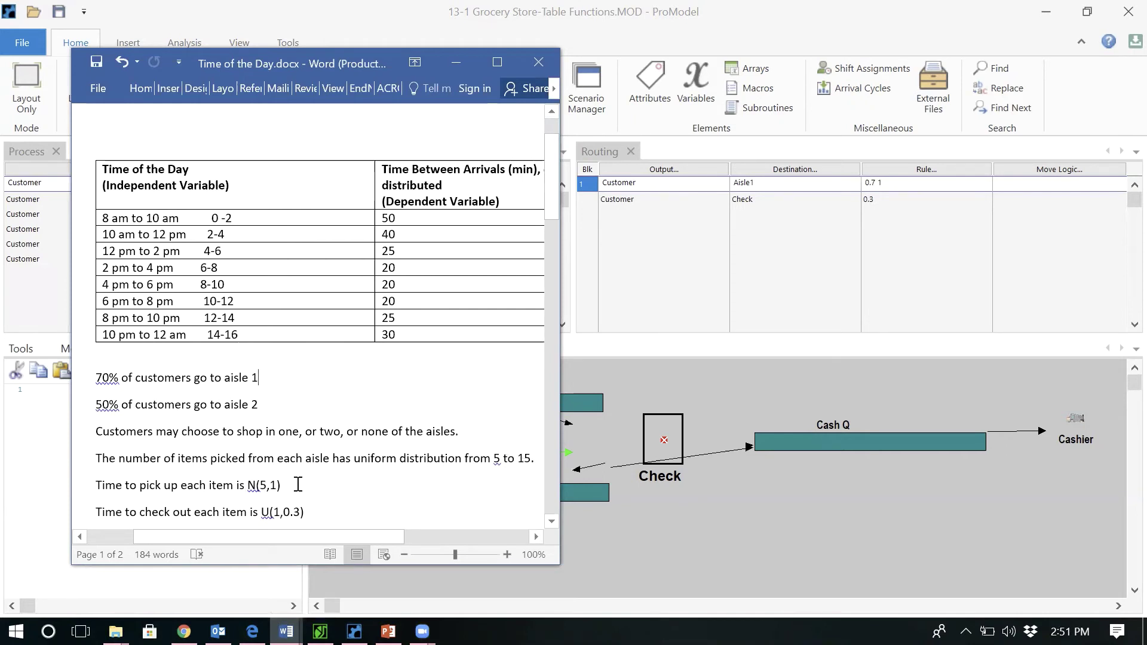
drag(298, 485, 97, 489)
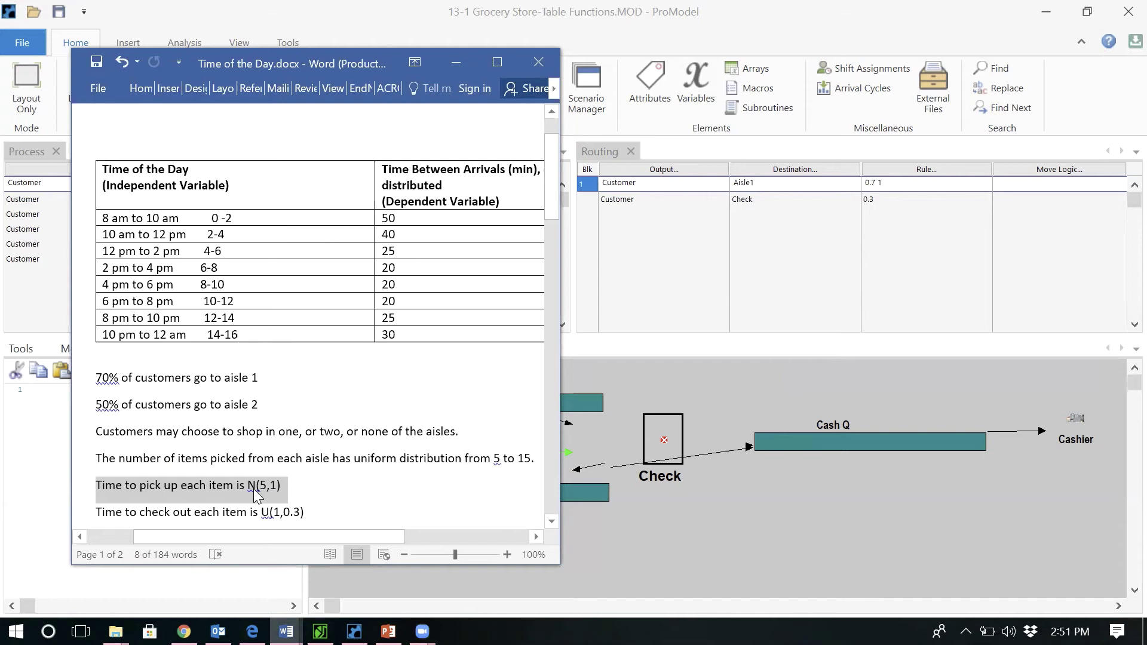
click(319, 512)
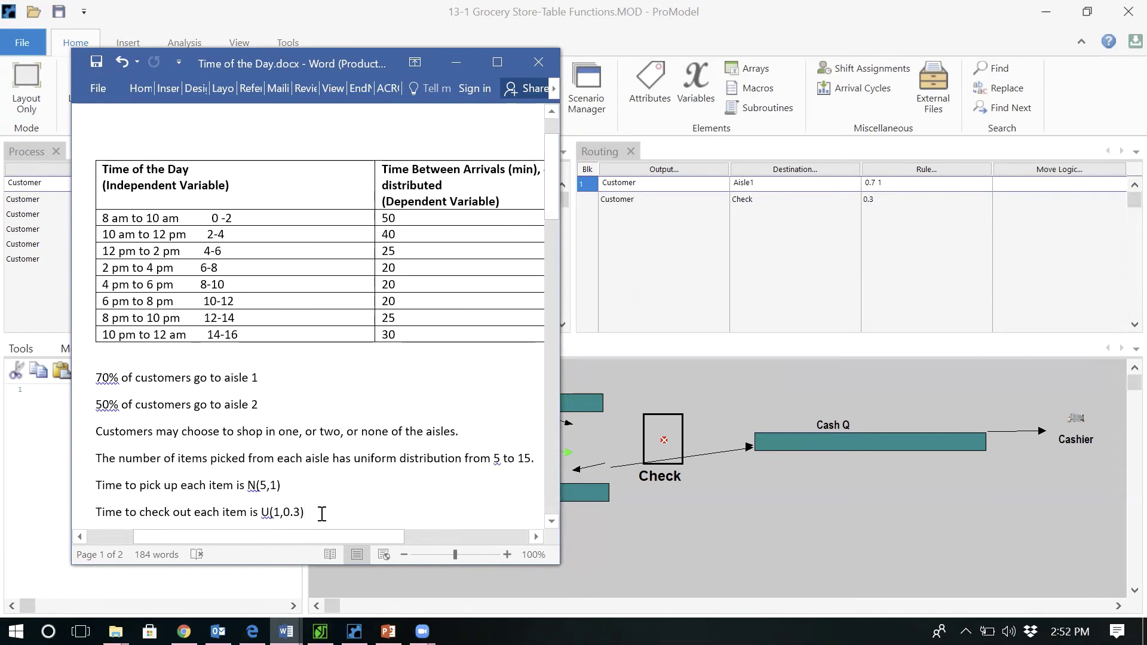
drag(299, 515, 253, 516)
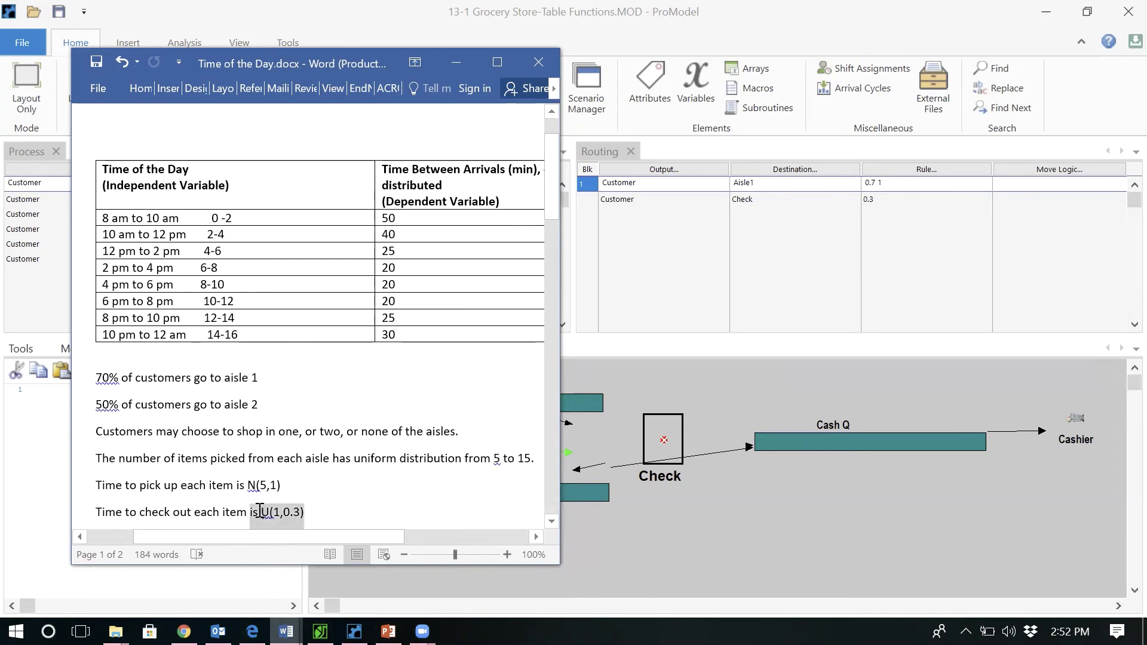
click(512, 488)
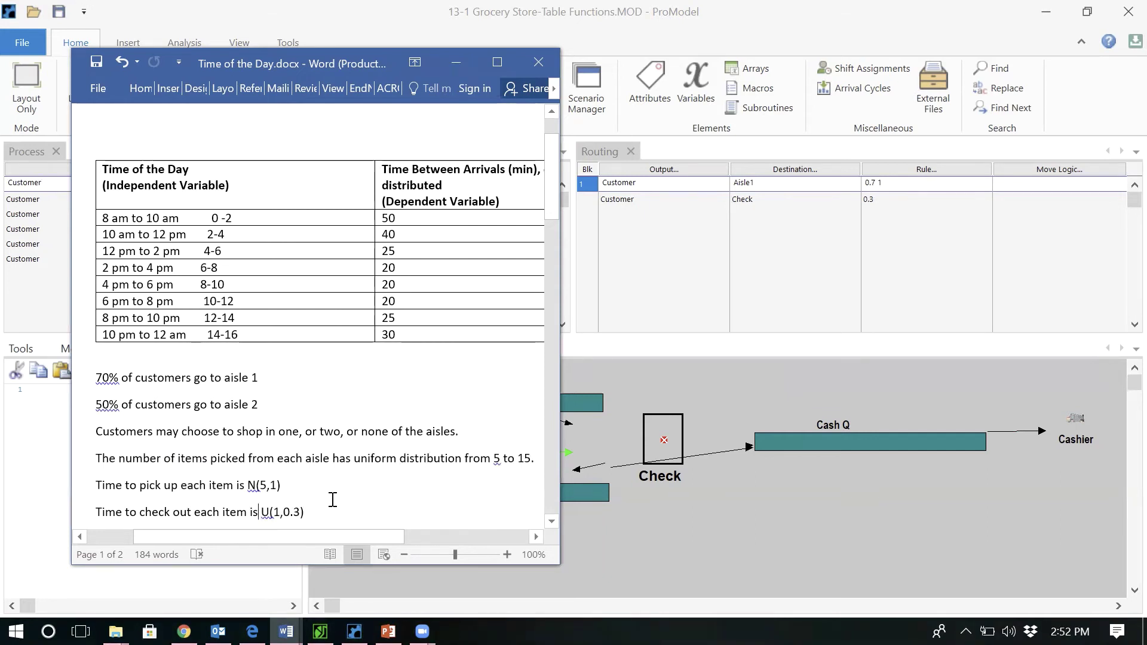
drag(260, 514, 309, 514)
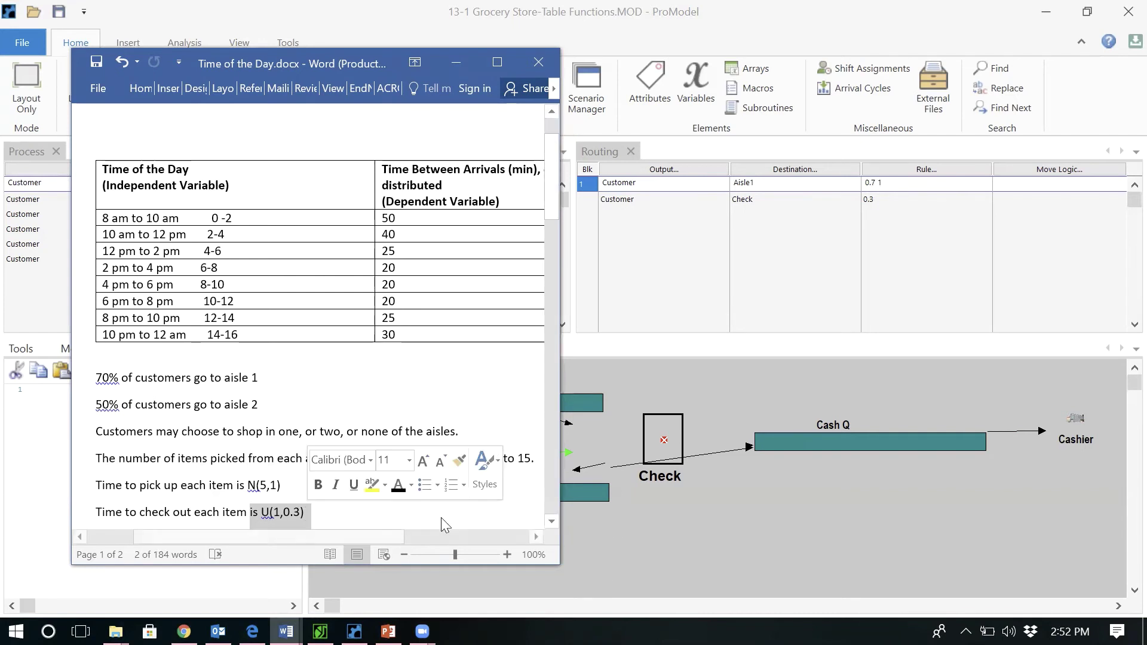
click(721, 563)
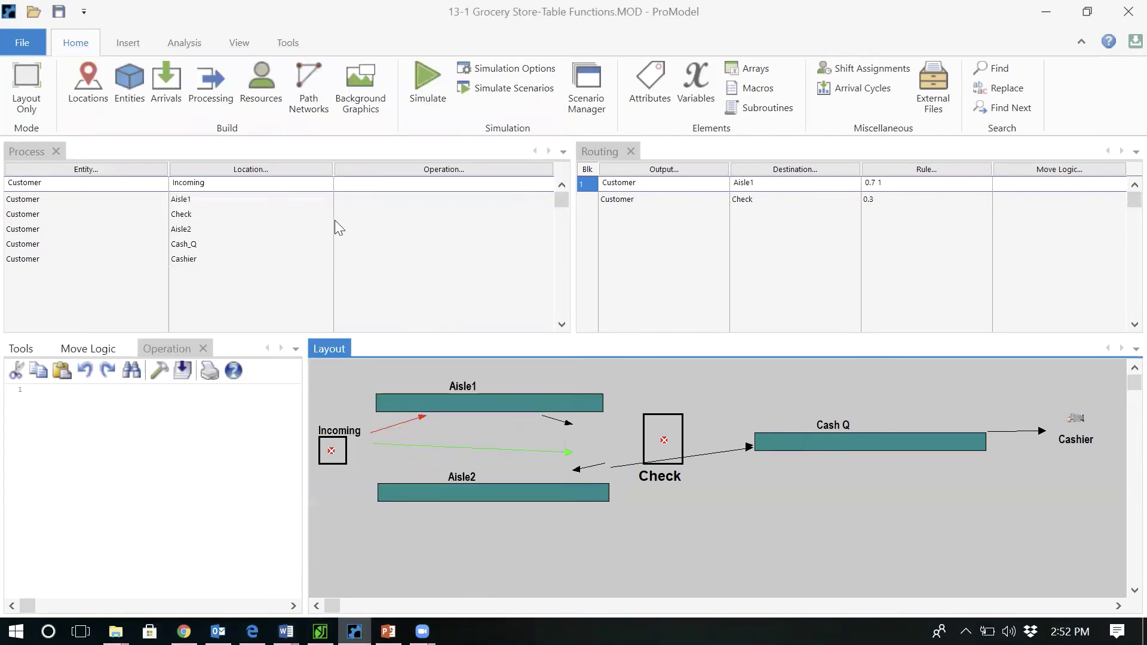
click(381, 214)
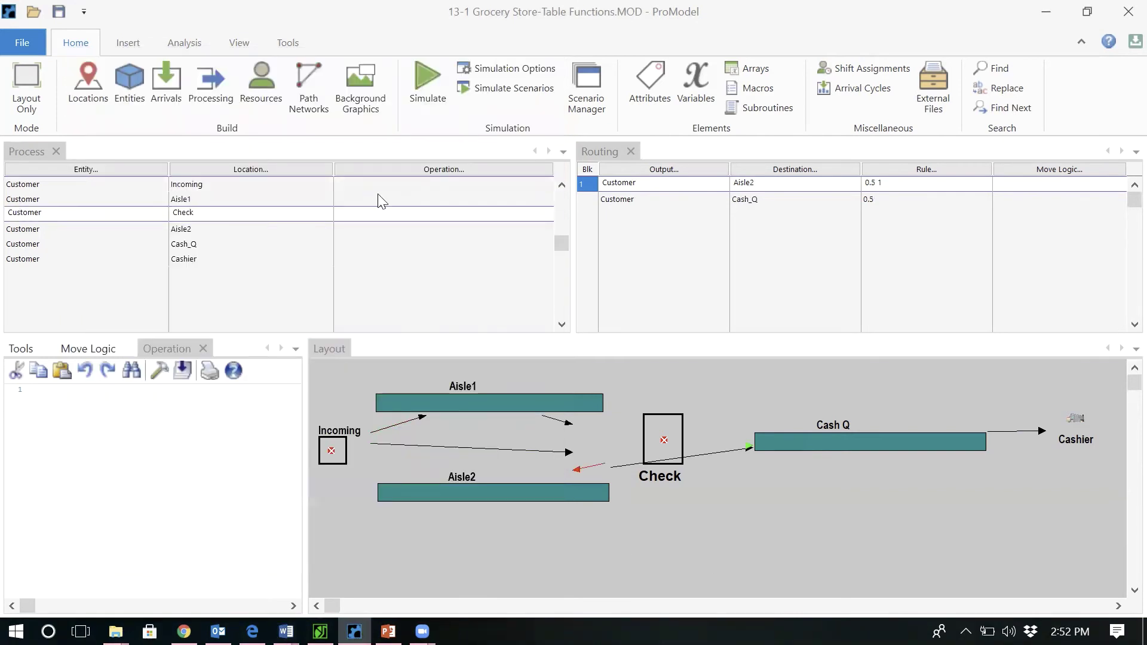
click(379, 198)
click(378, 234)
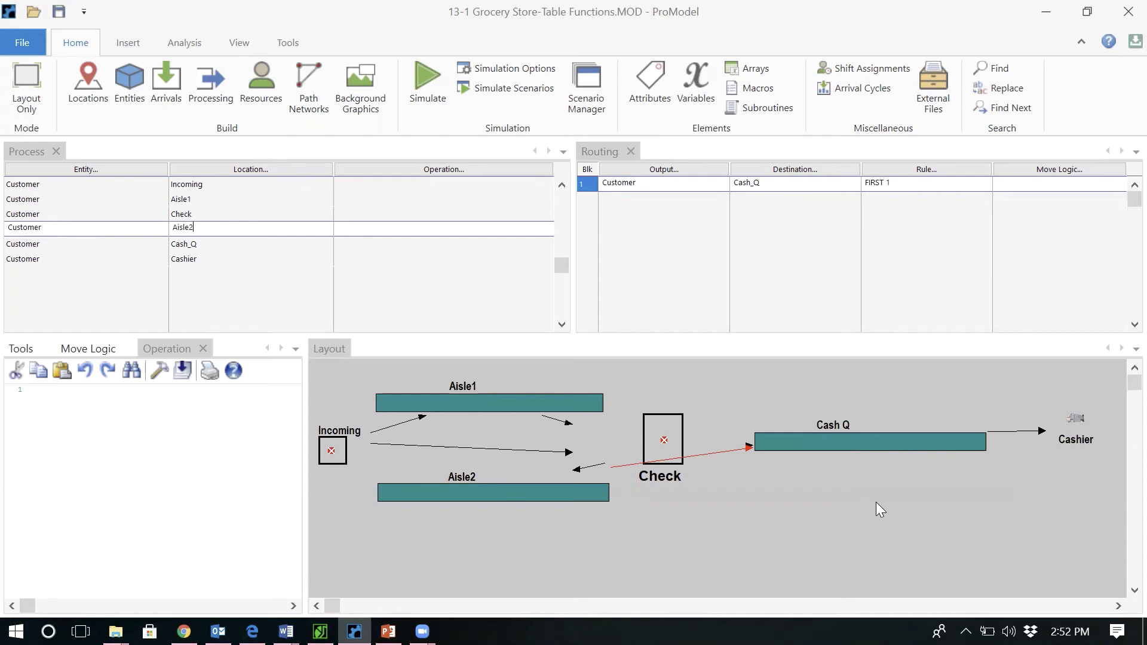
Define an integer entity attribute named item, and return to the processing records.
click(650, 101)
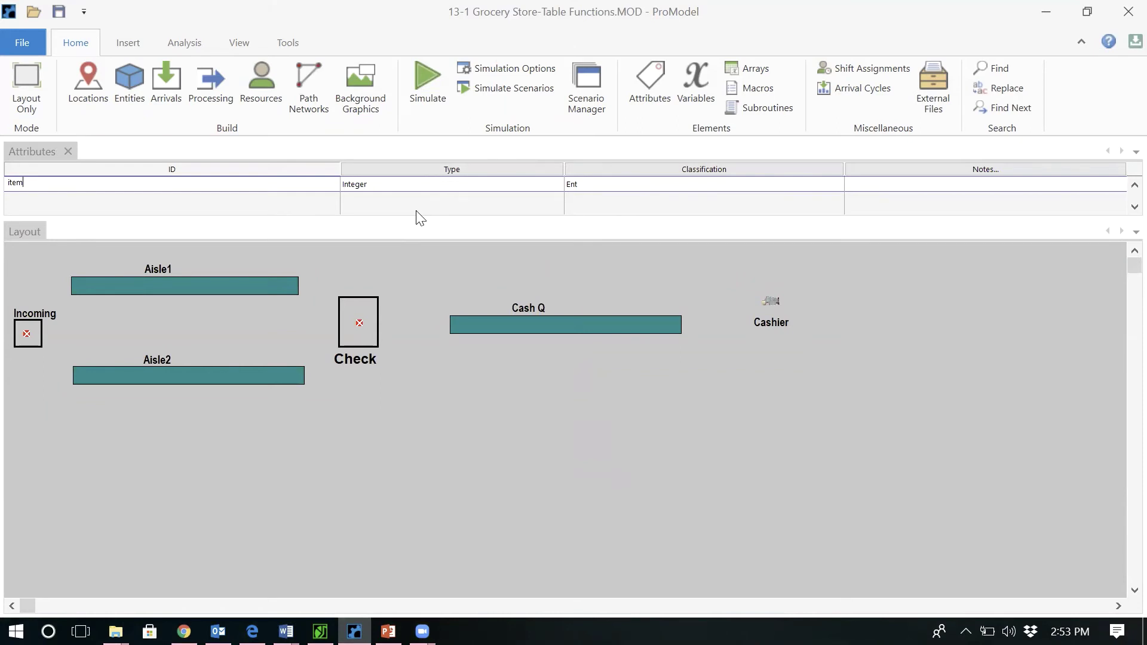
click(206, 82)
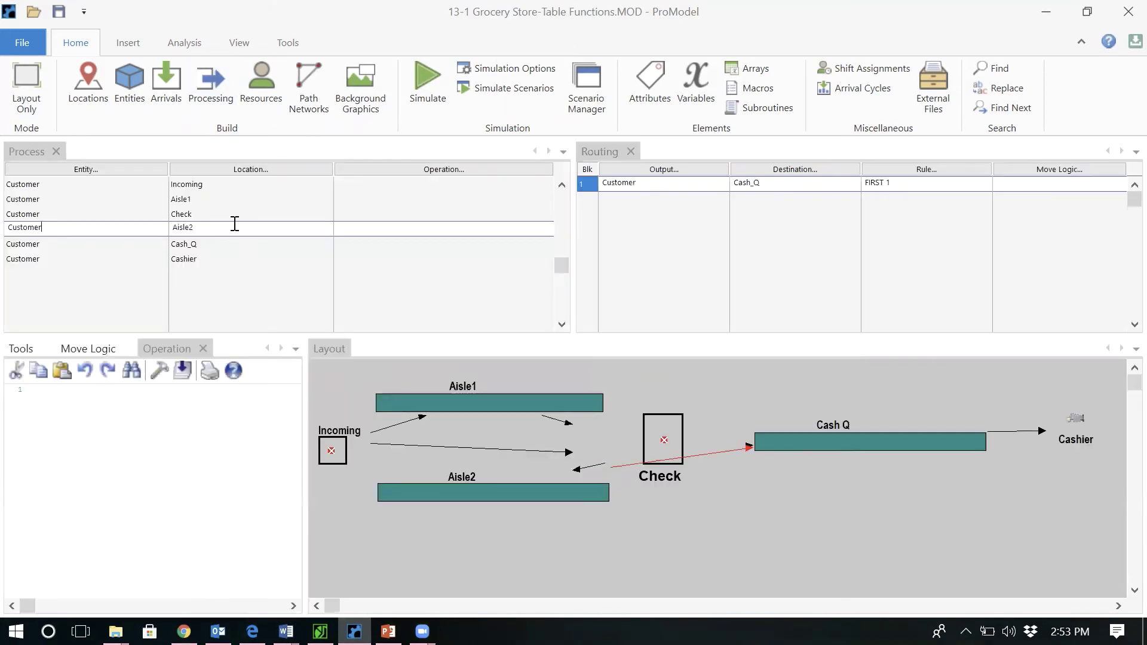
Declare a local integer variable Item1 in the operation logic of the Customer's Aisle1 process record.
click(322, 201)
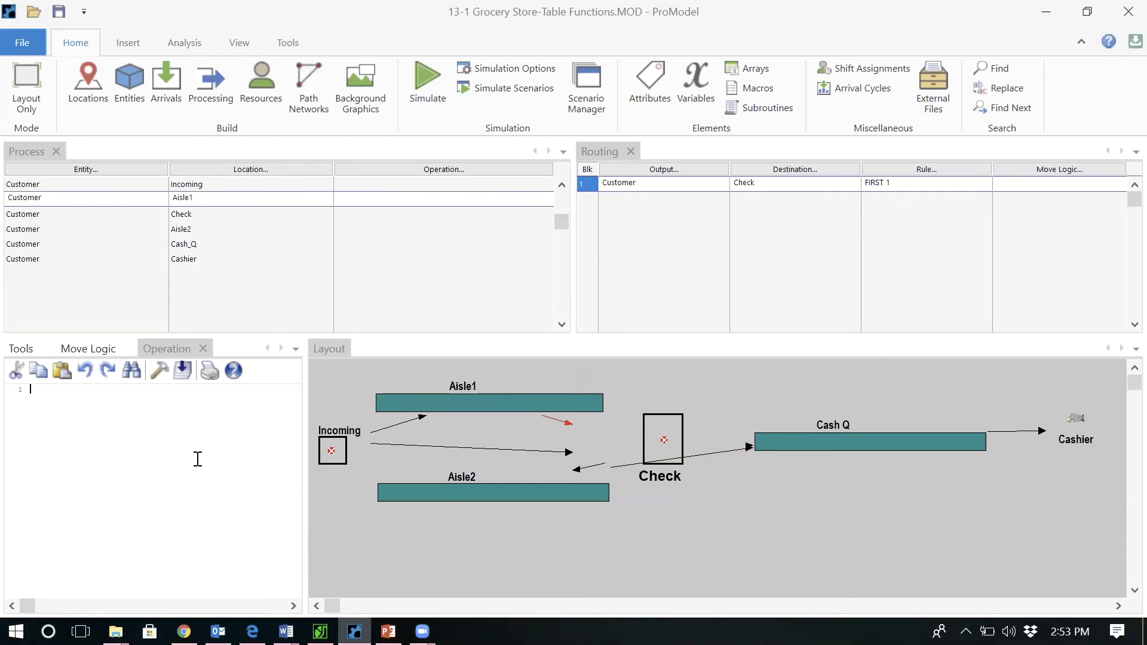
key(Return)
key(Return)
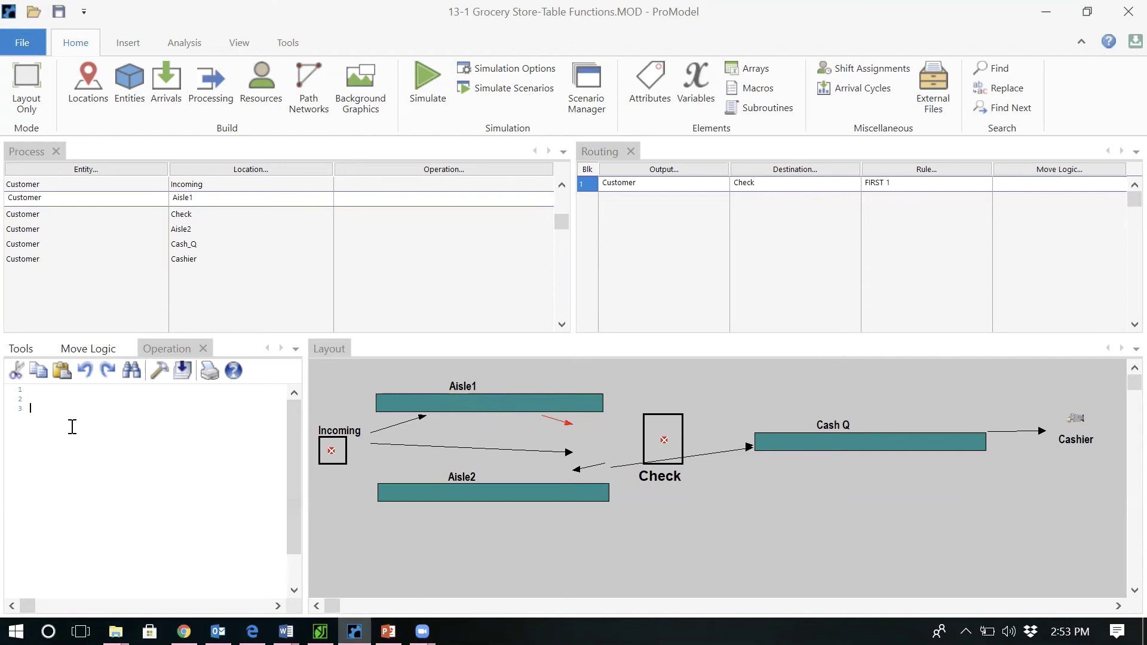
text(Int)
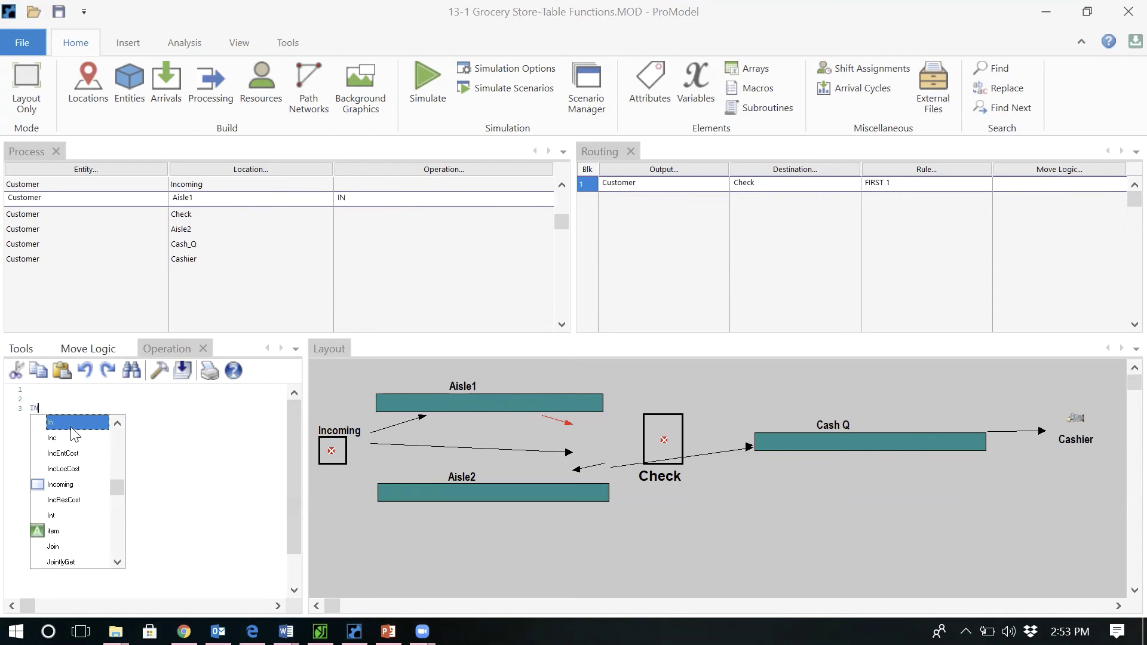
key(Return)
text(I)
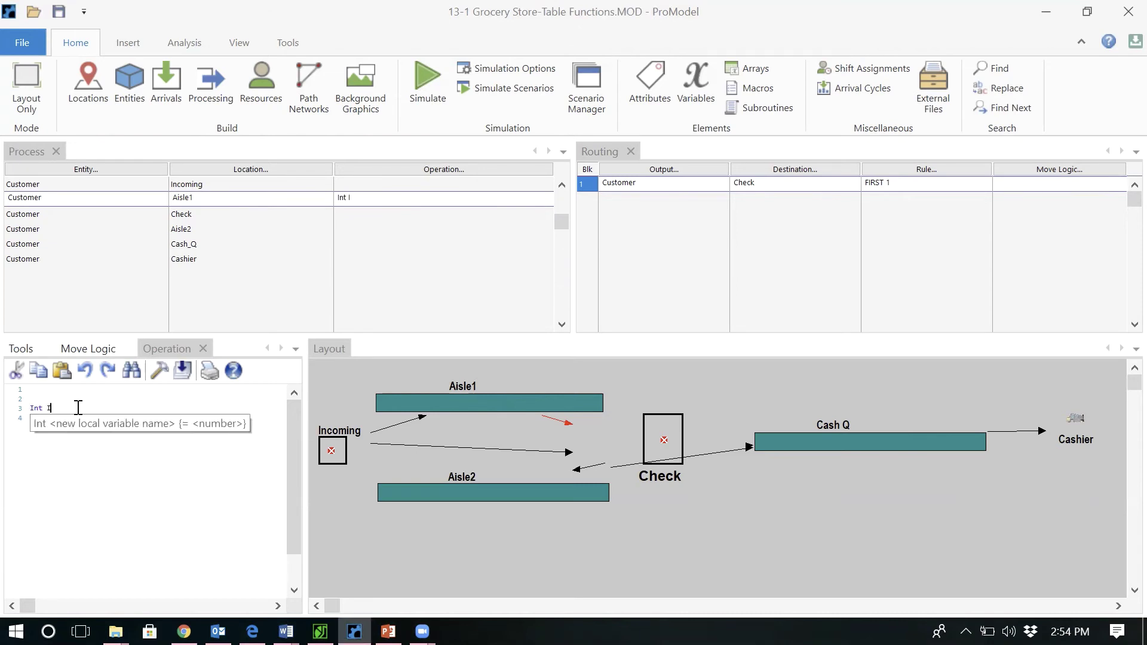
text(tem1)
key(Return)
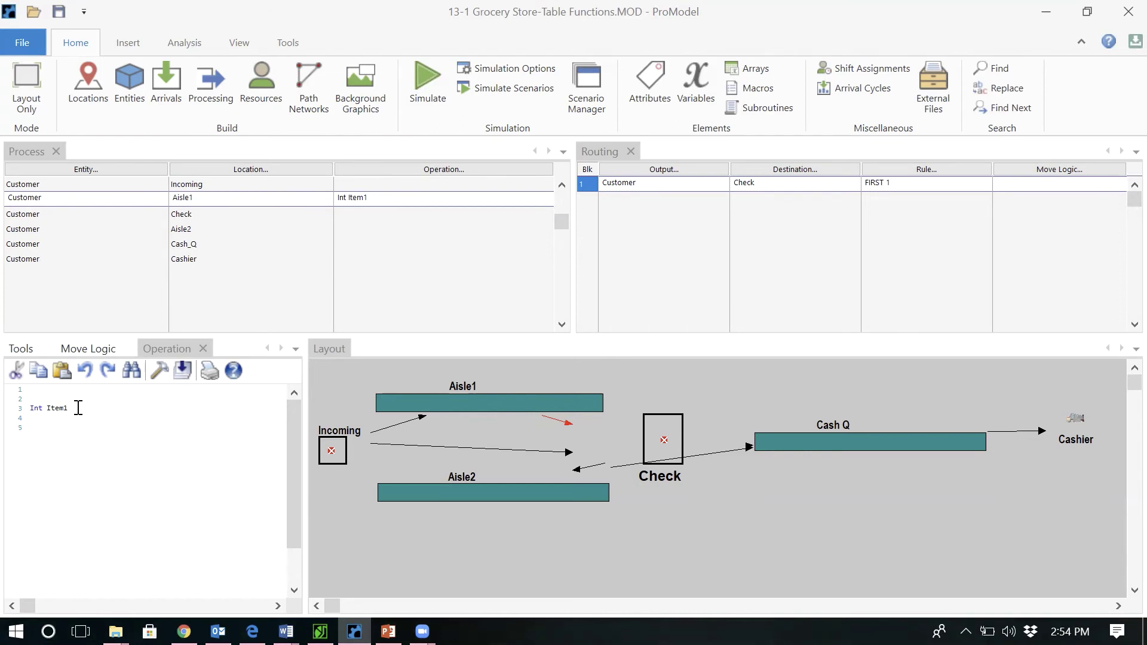
Assign the uniform distribution U(10,5) to Item1 in the Aisle1 operation logic.
text(Item)
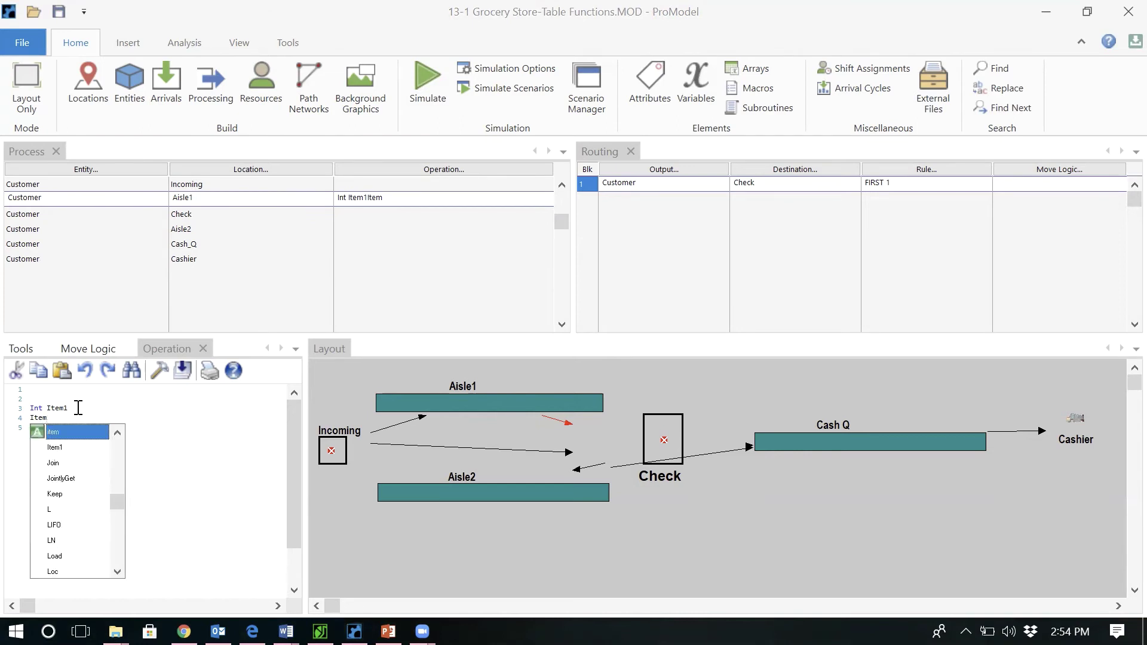
double_click(61, 448)
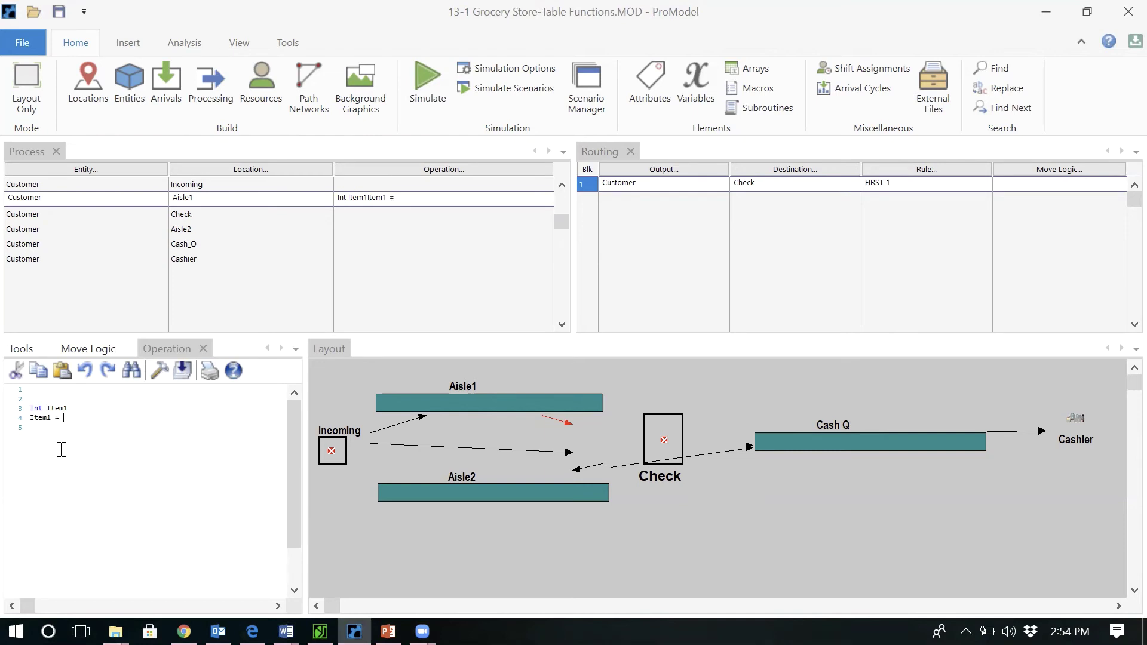
text(= U)
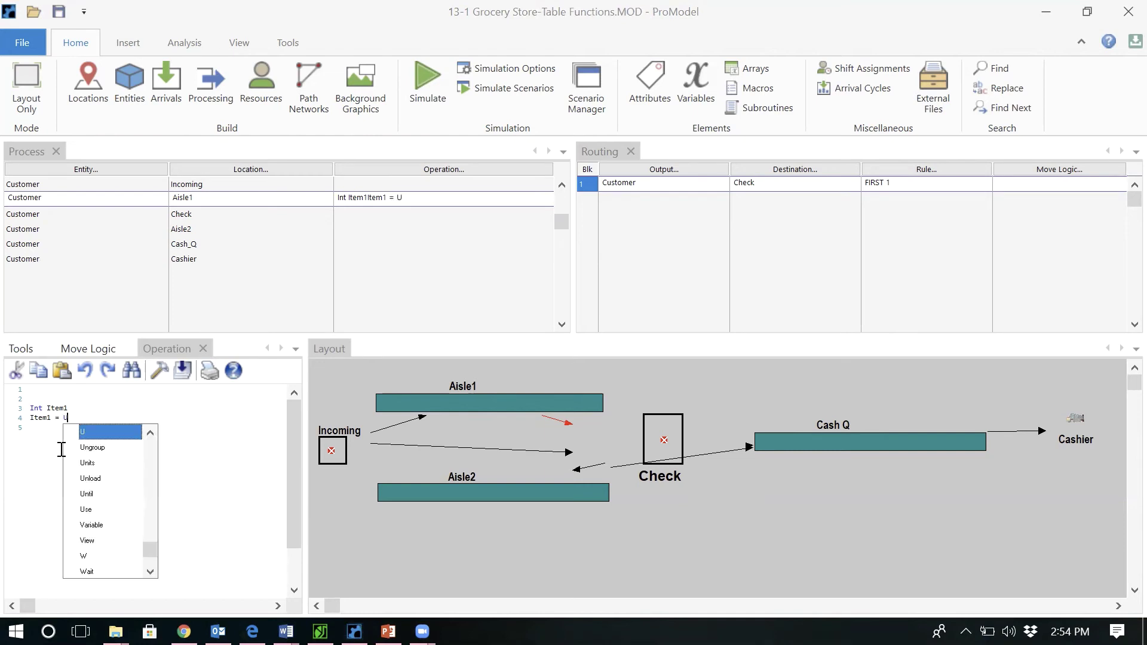
text(()
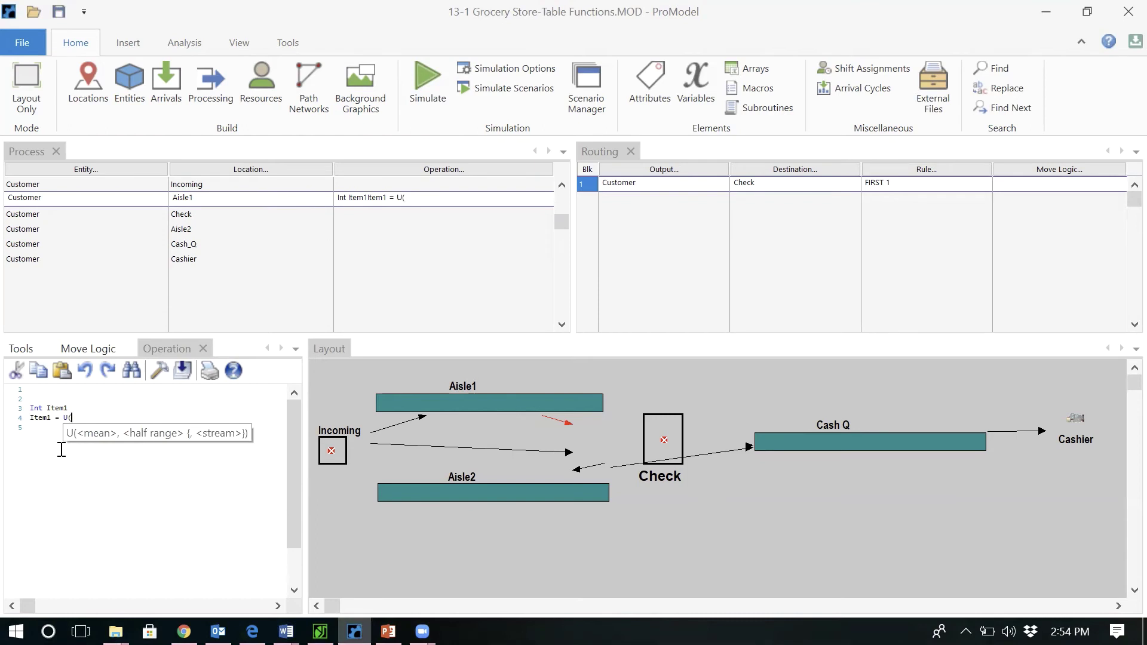
text(10,5))
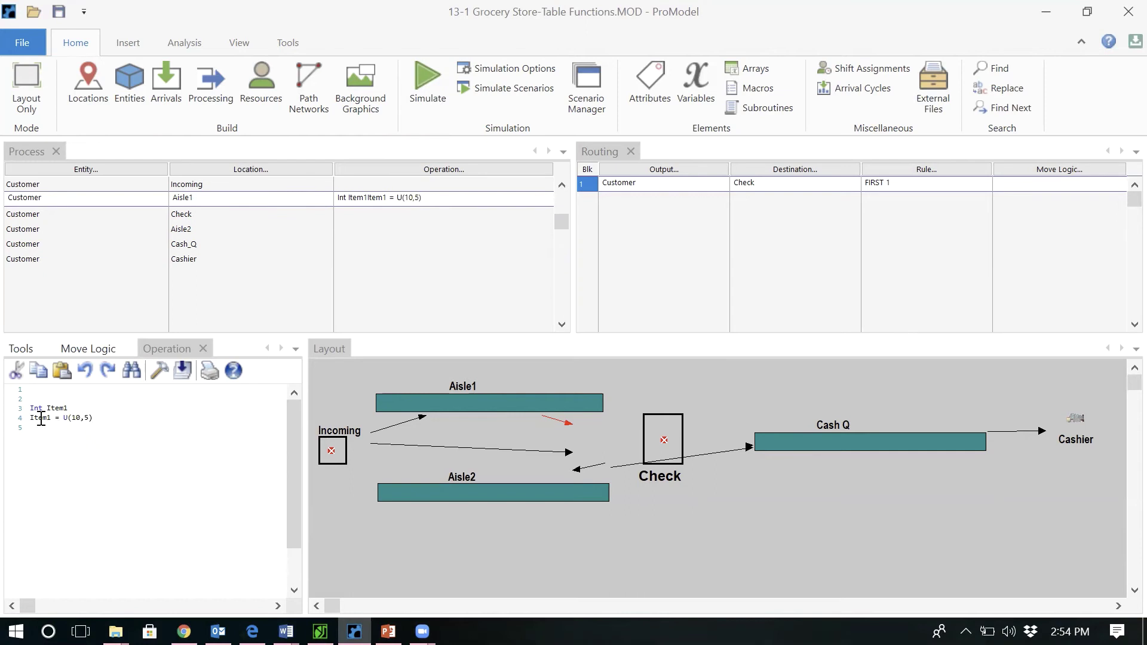
Add the statement Wait Item1*N(5,1) below the Item1 assignment in the Aisle1 operation logic.
key(Return)
key(Return)
text(Wait )
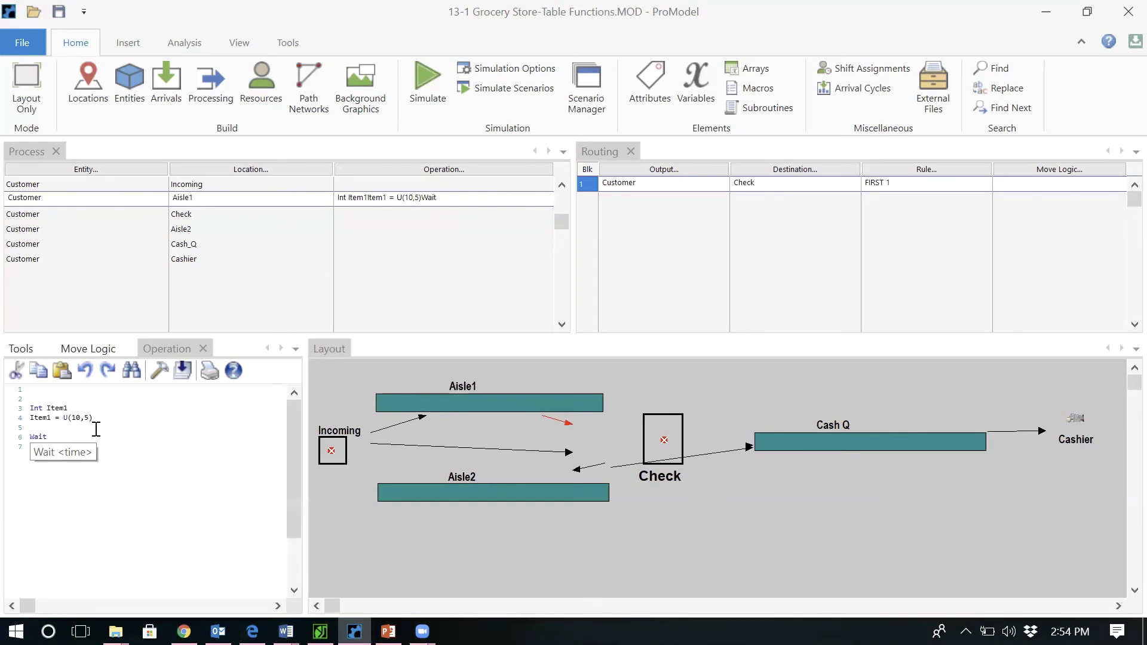
text(Item)
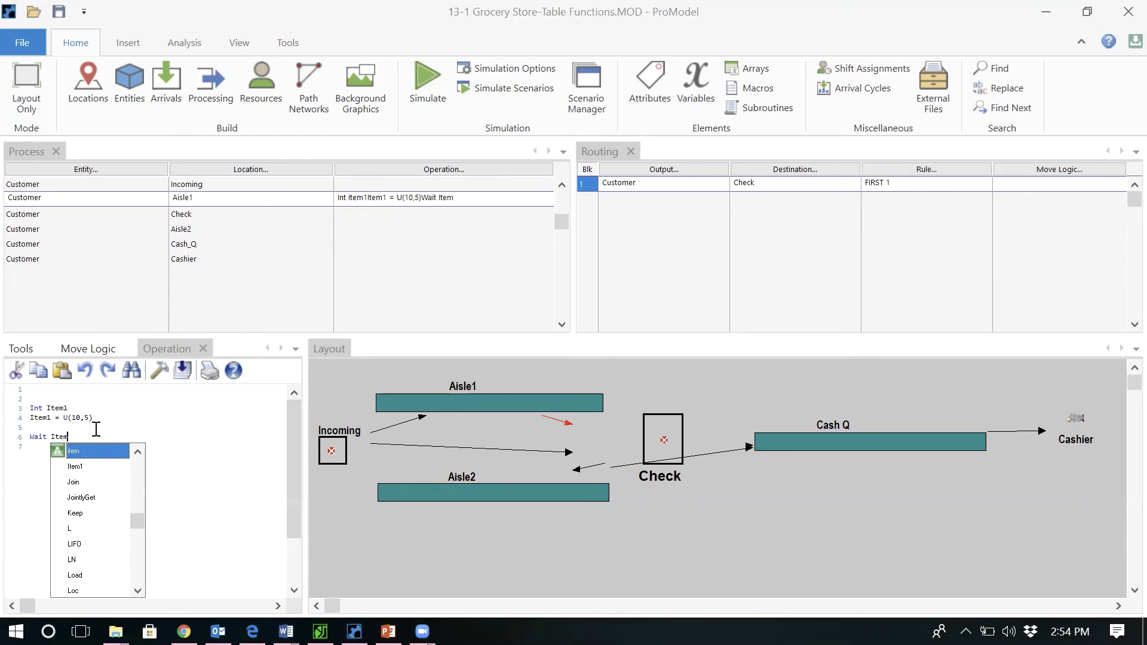
double_click(86, 467)
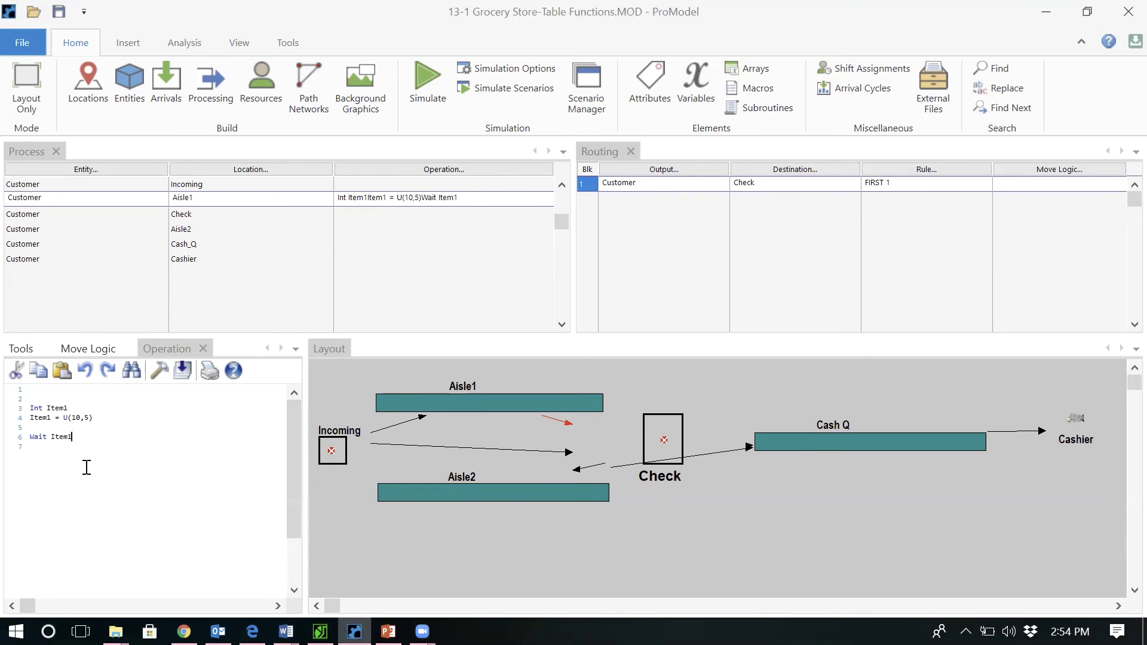
text(*N)
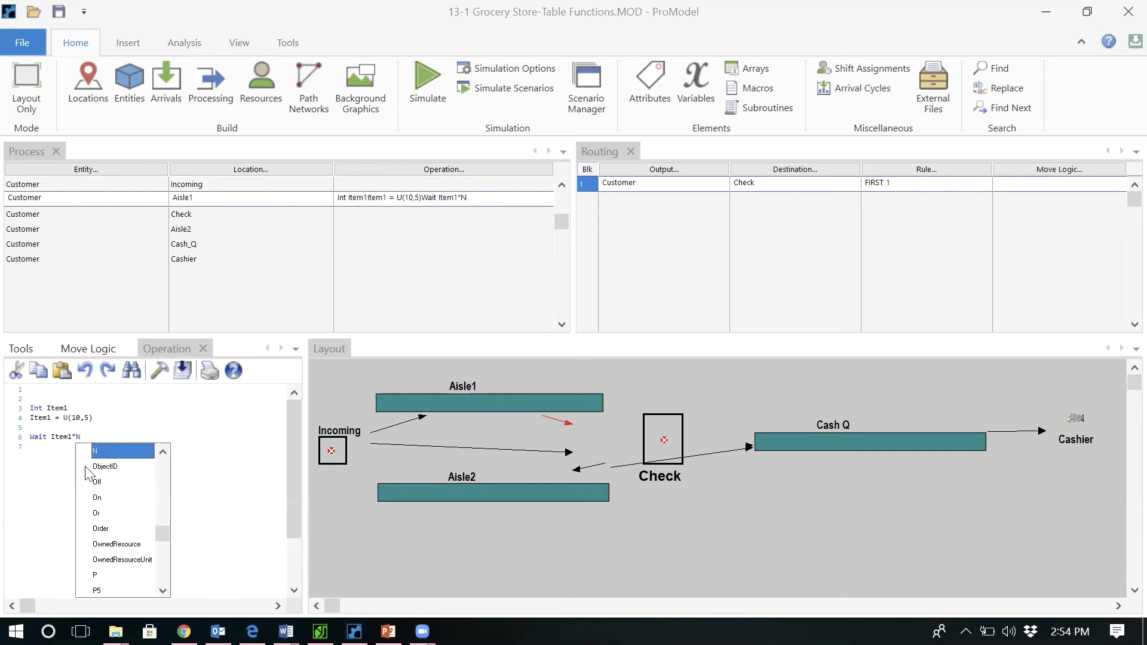
text(()
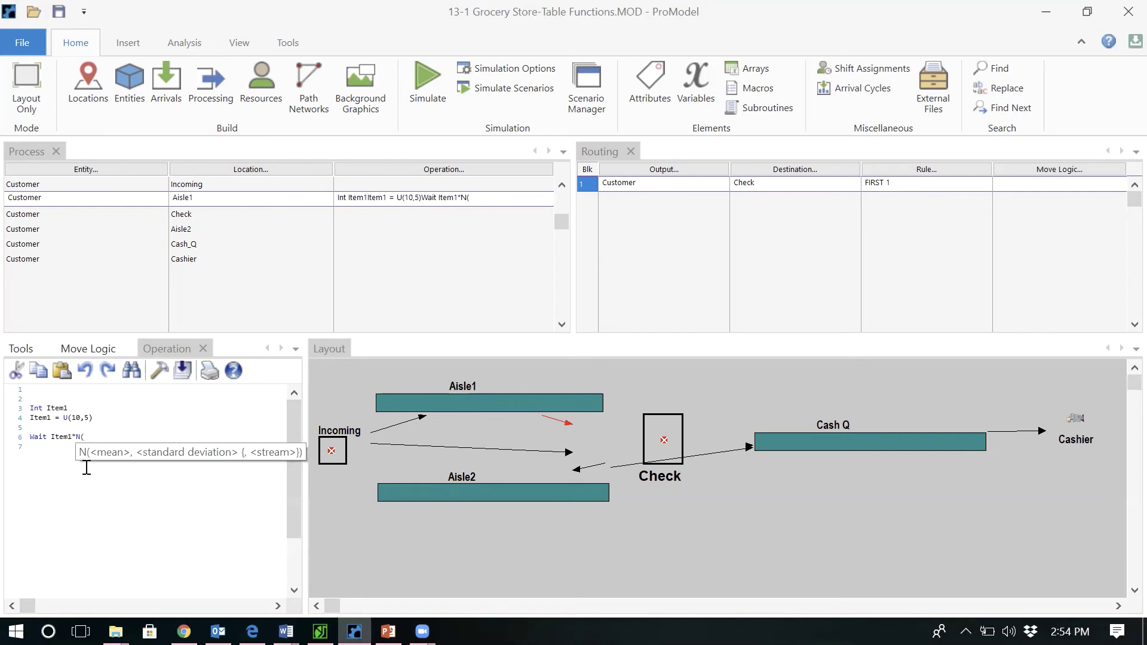
text(5,1))
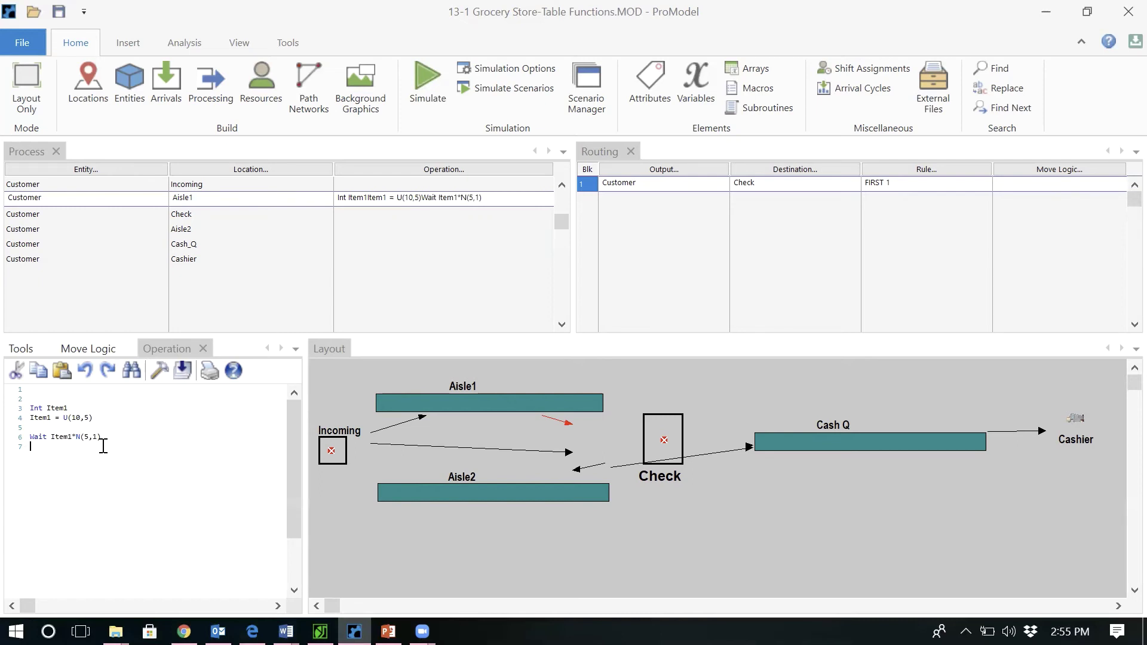
Assign Item1 to the item attribute at the end of the Aisle1 operation logic.
key(Return)
text(Ite)
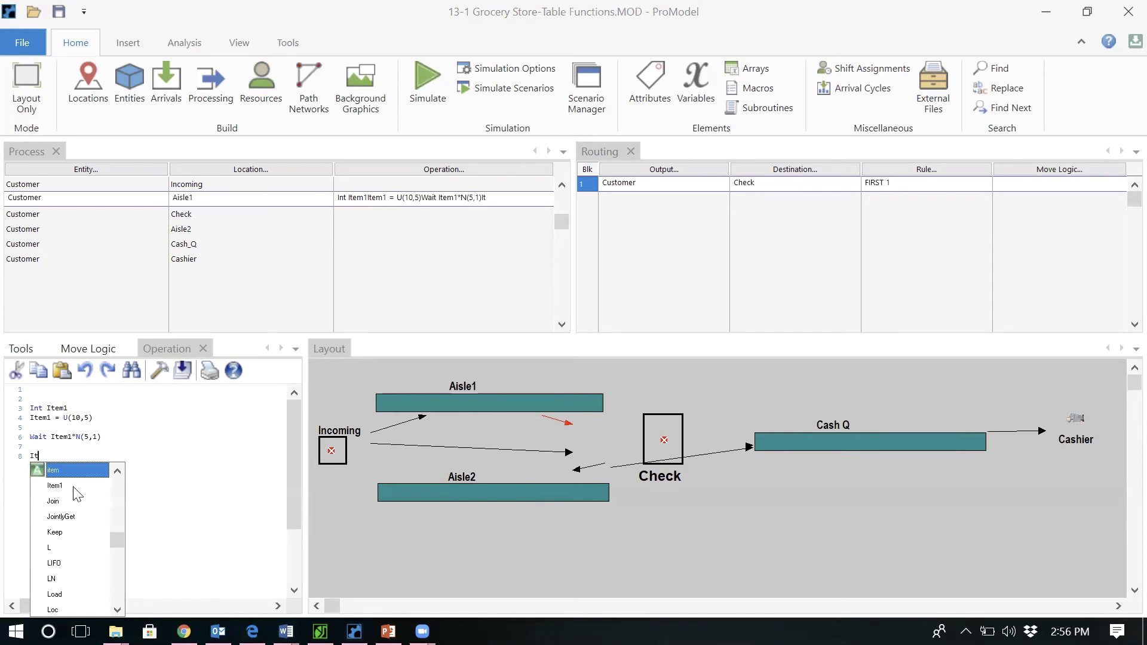
double_click(71, 471)
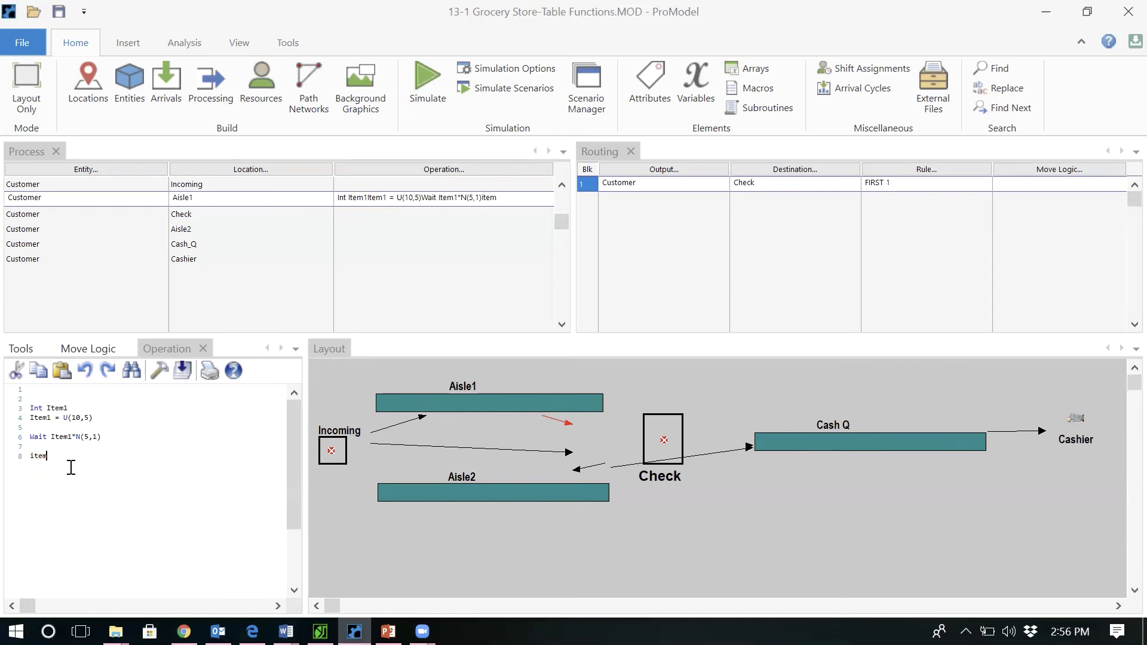
text(= Item1)
Declare a local integer variable Item2 in the operation logic of the Customer's Aisle2 process record.
click(364, 220)
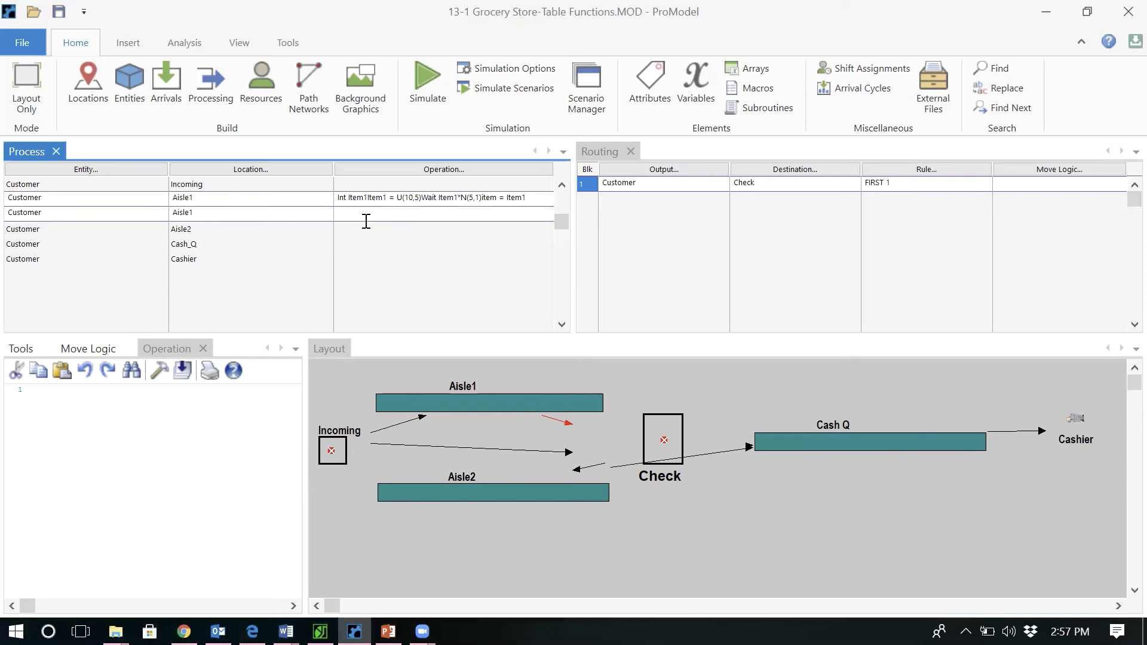
click(366, 228)
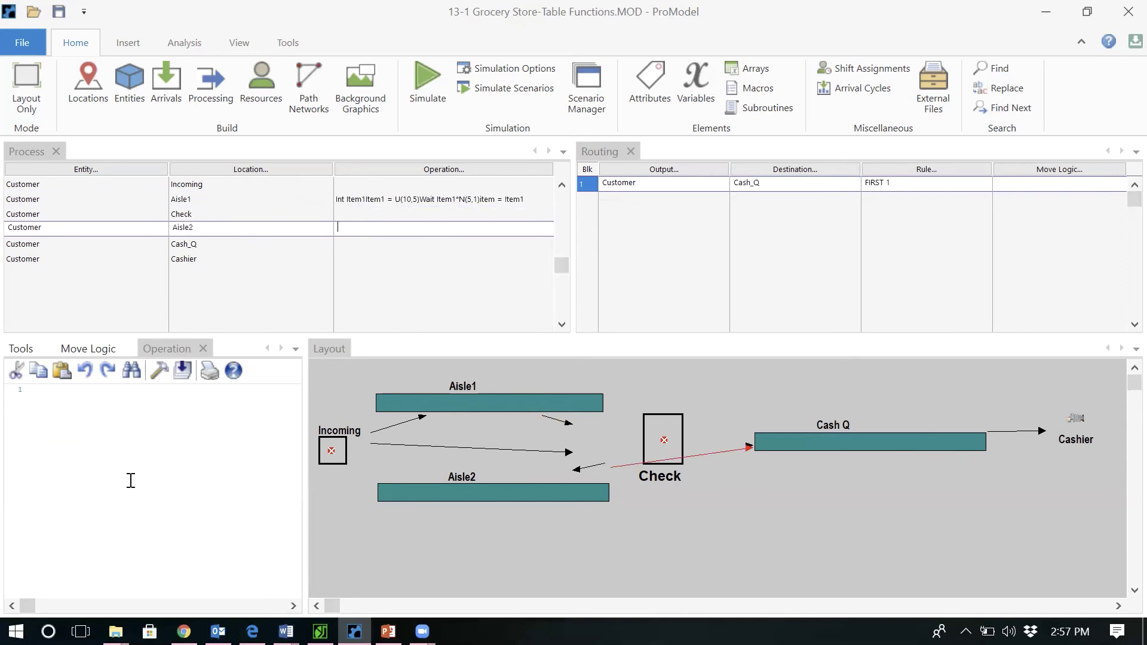
key(Return)
key(Return)
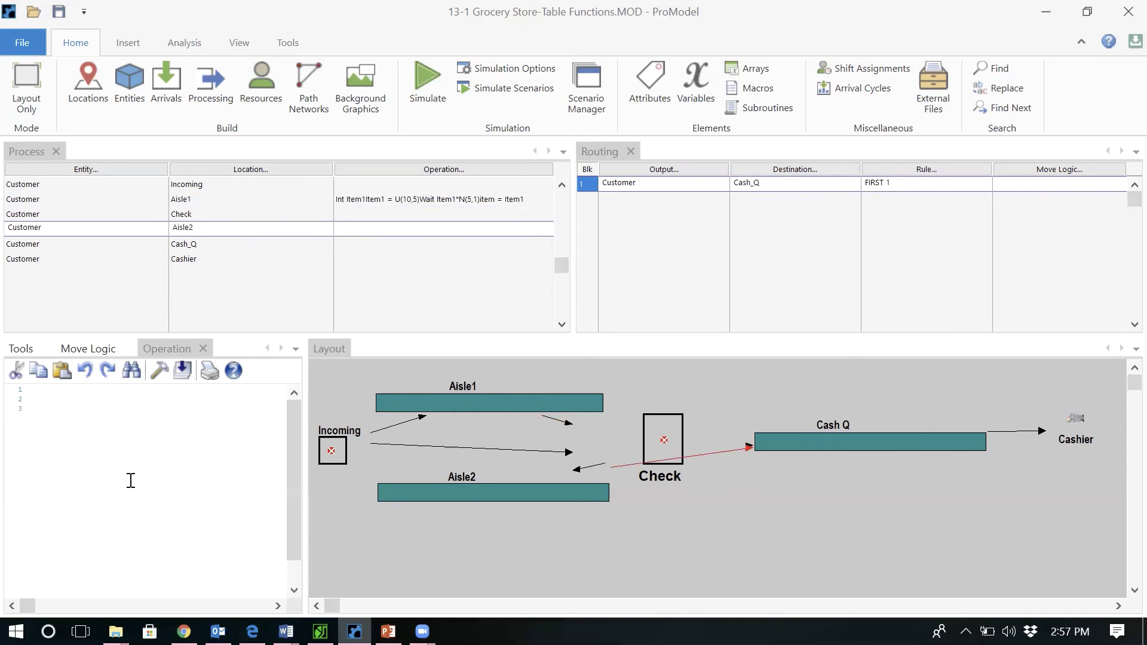
text(Int )
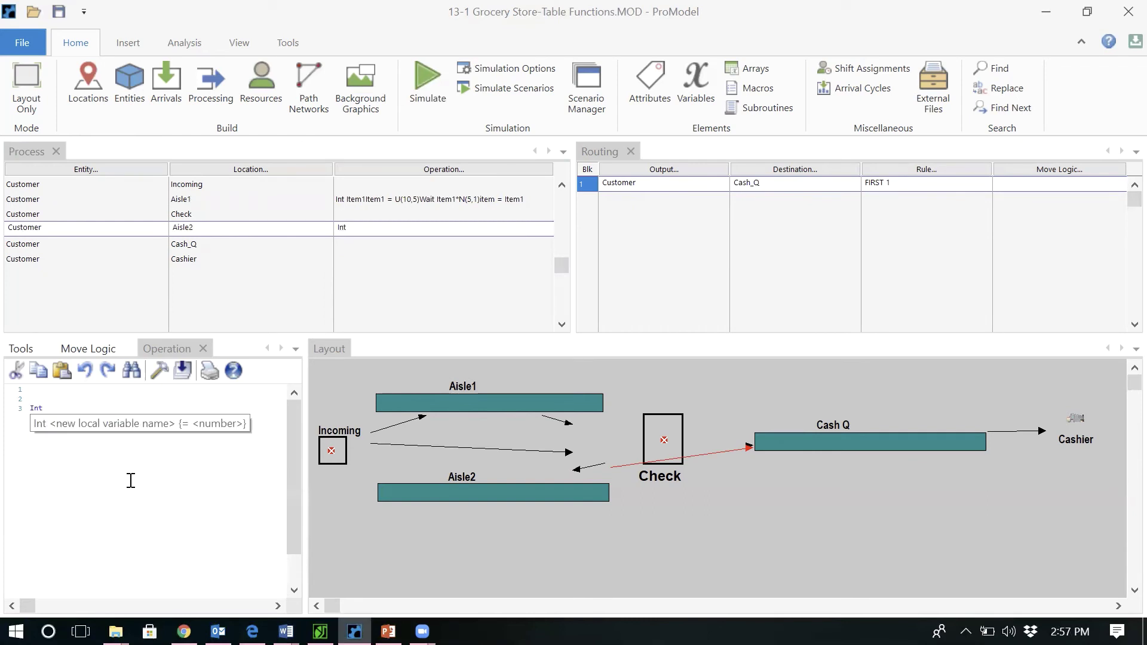
text(Item2)
key(Return)
Assign the uniform distribution U(10,5) to Item2 in the Aisle2 operation logic.
text(Item2 )
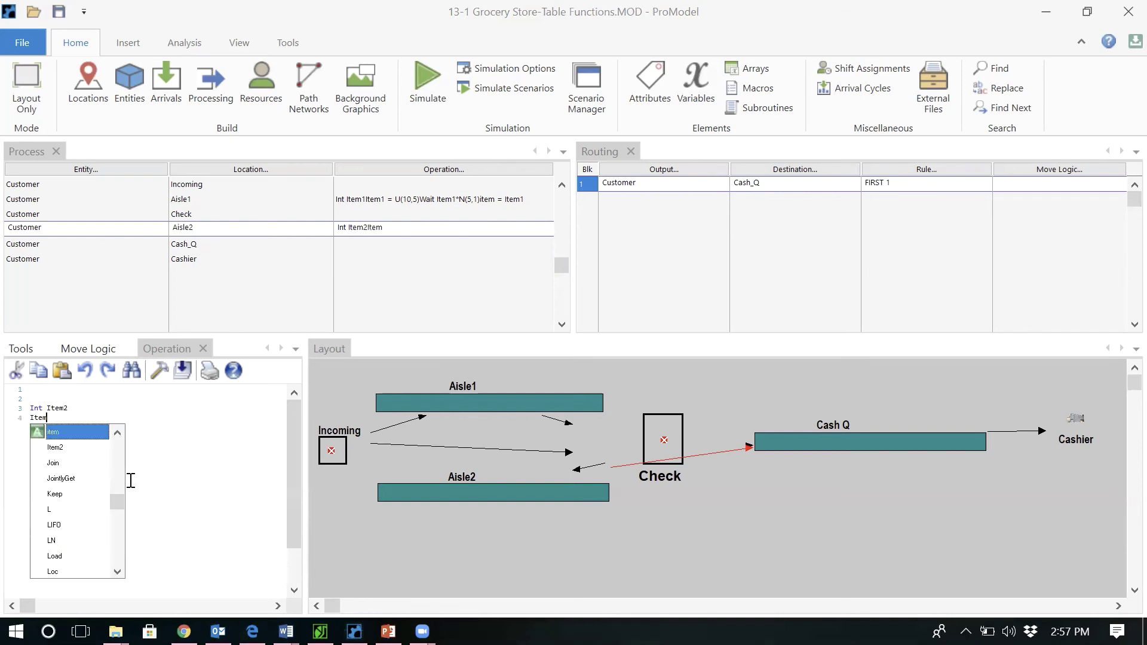
text(= )
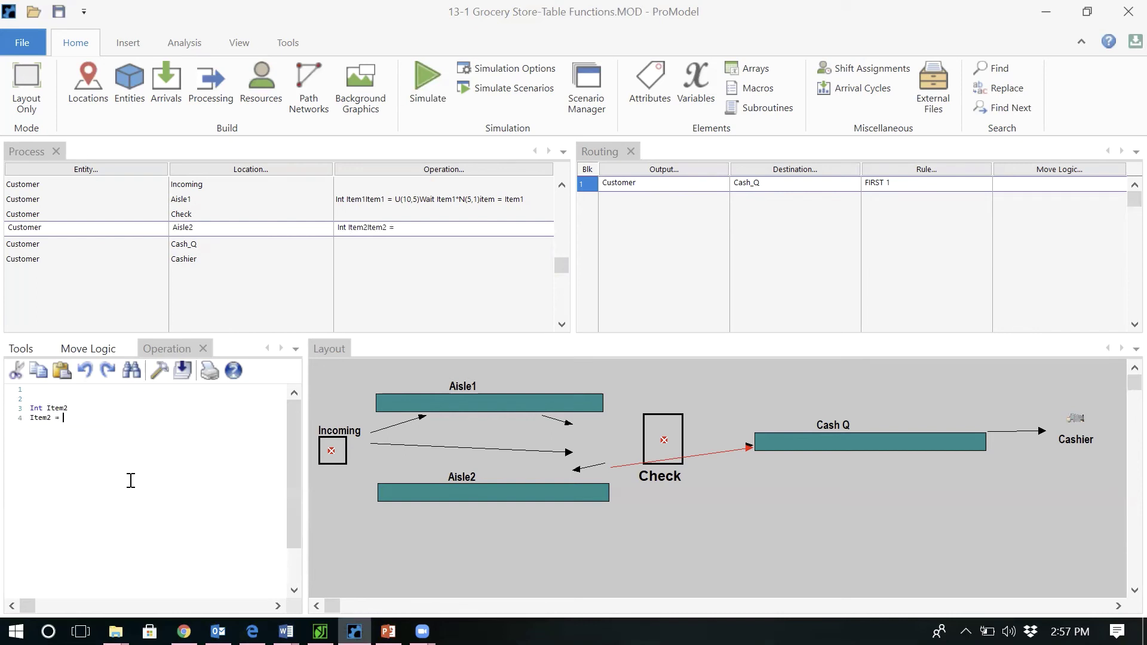
text(U(5,)
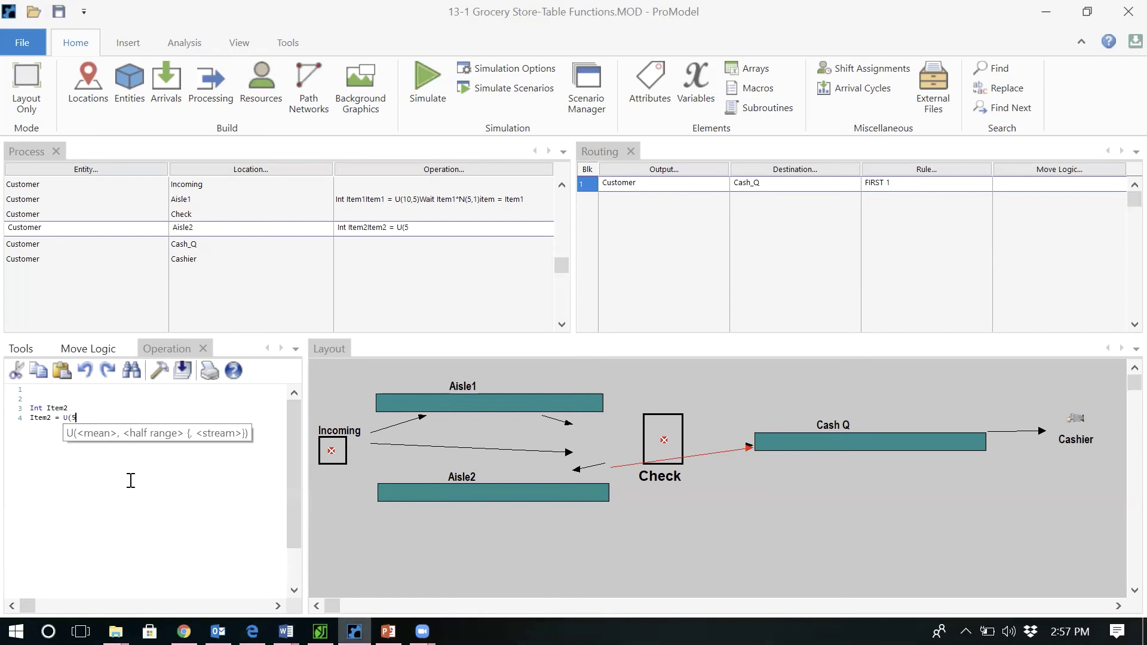
key(BackSpace)
key(BackSpace)
text(10,5))
key(Return)
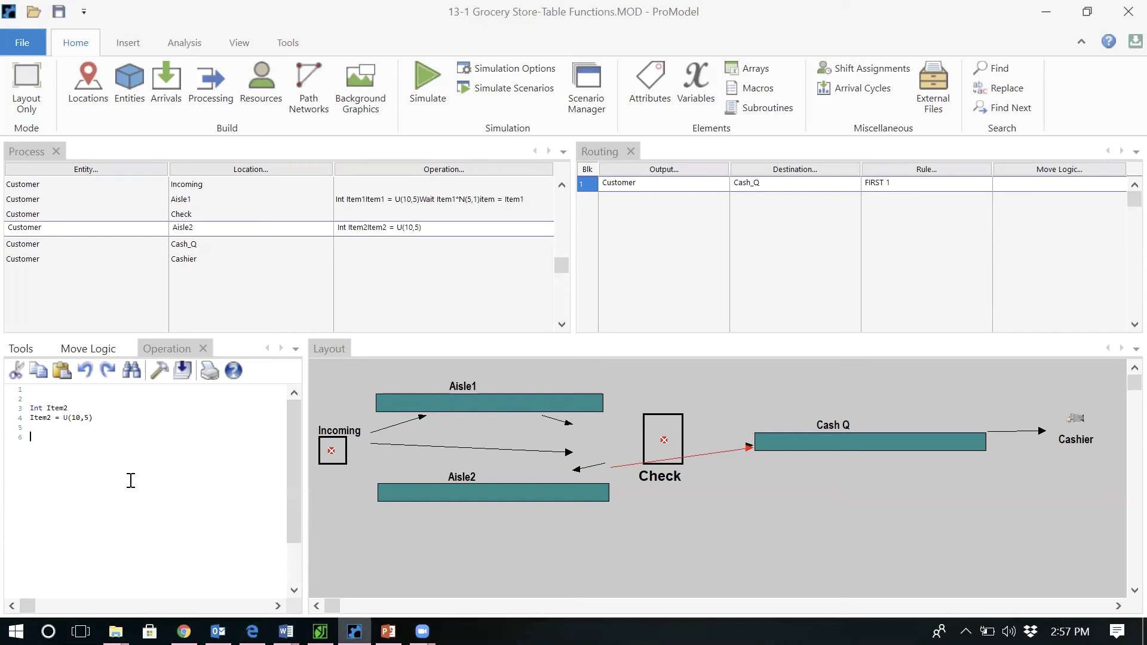
Add the statement Wait Item2*N(5,1) below the Item2 assignment in the Aisle2 operation logic.
text(Wait )
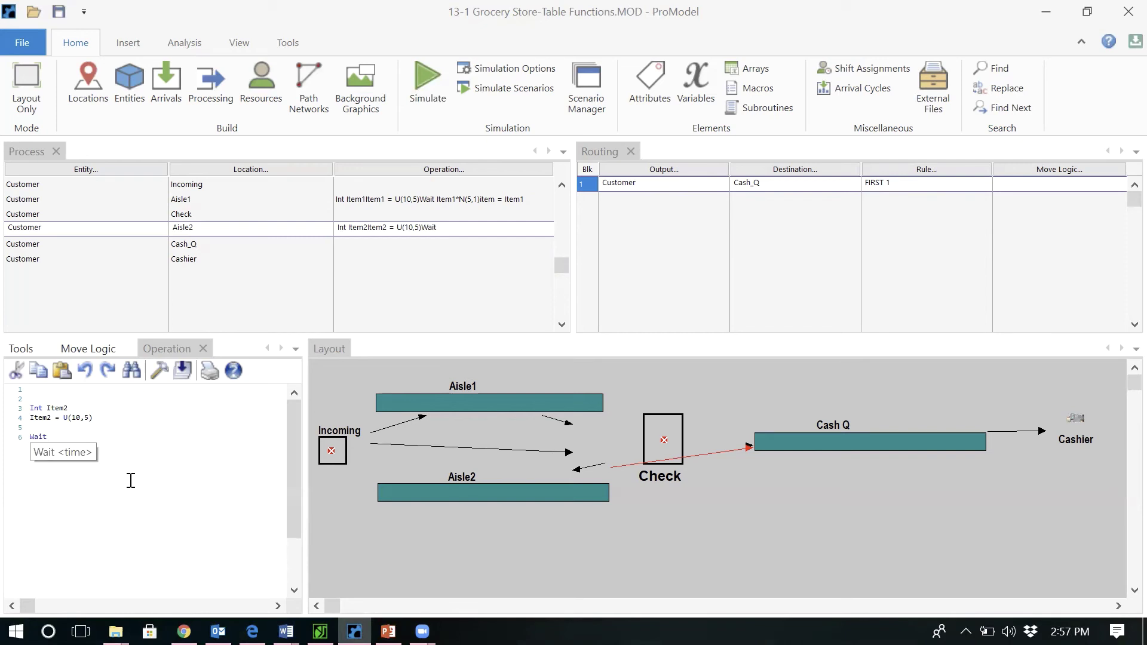
text(Ite)
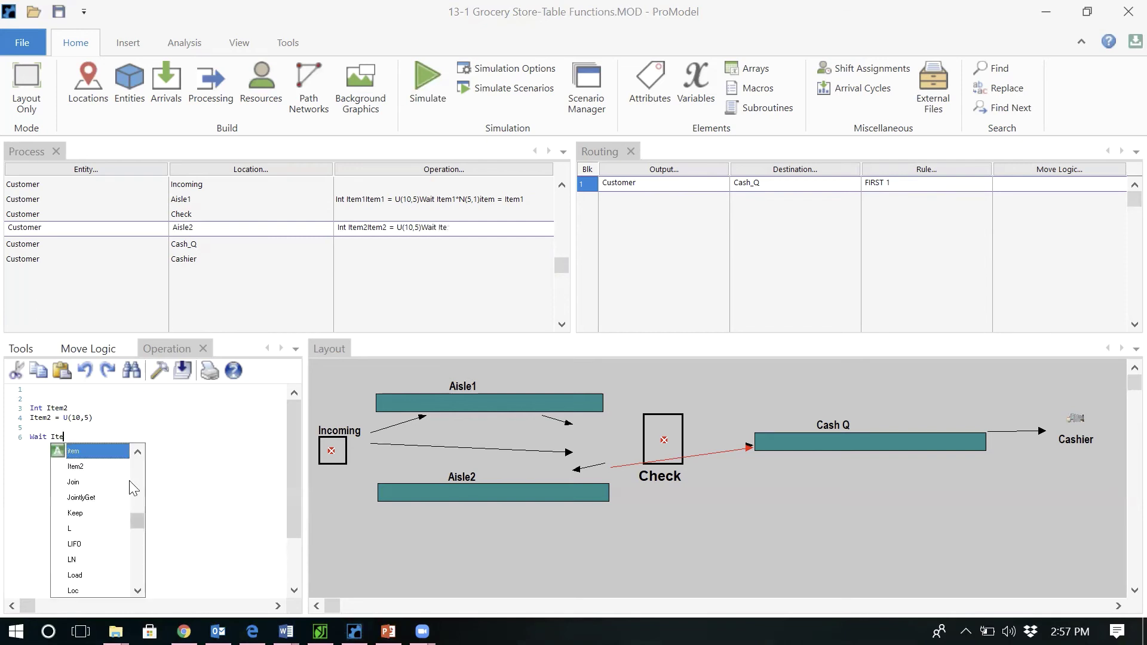
text(m2*)
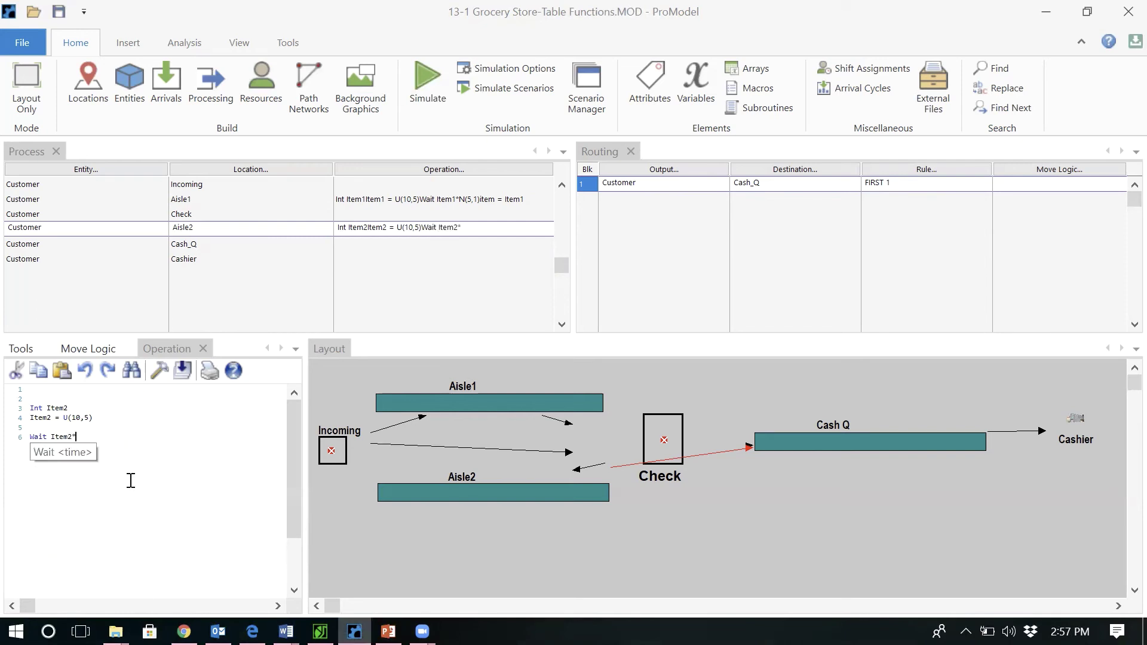
text(N()
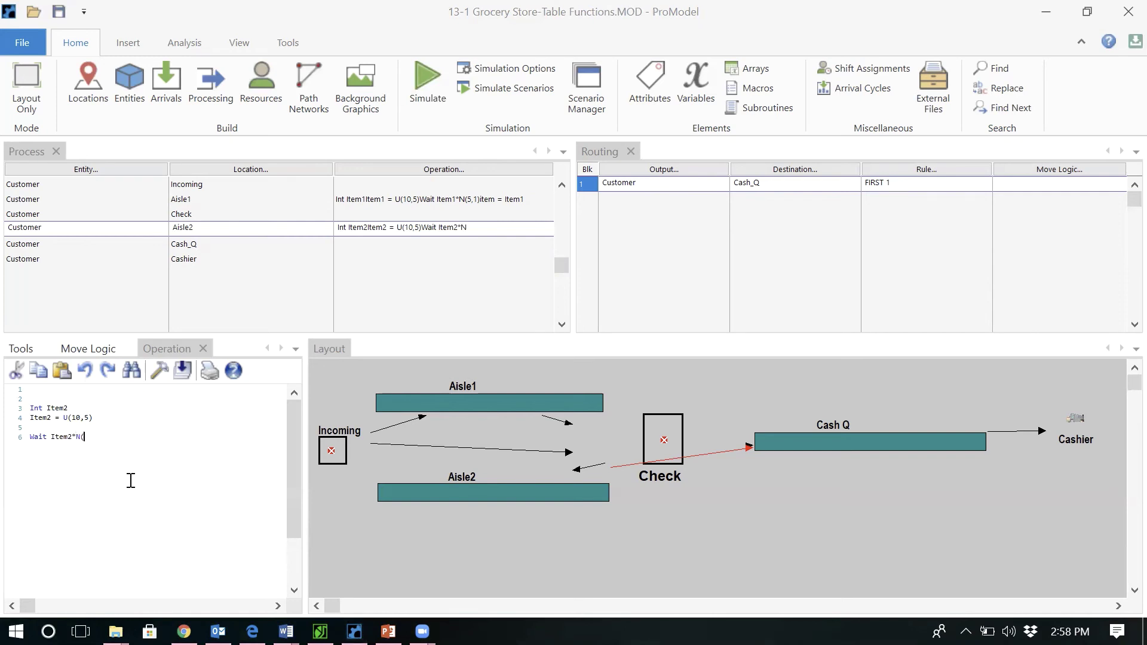
text(5,1))
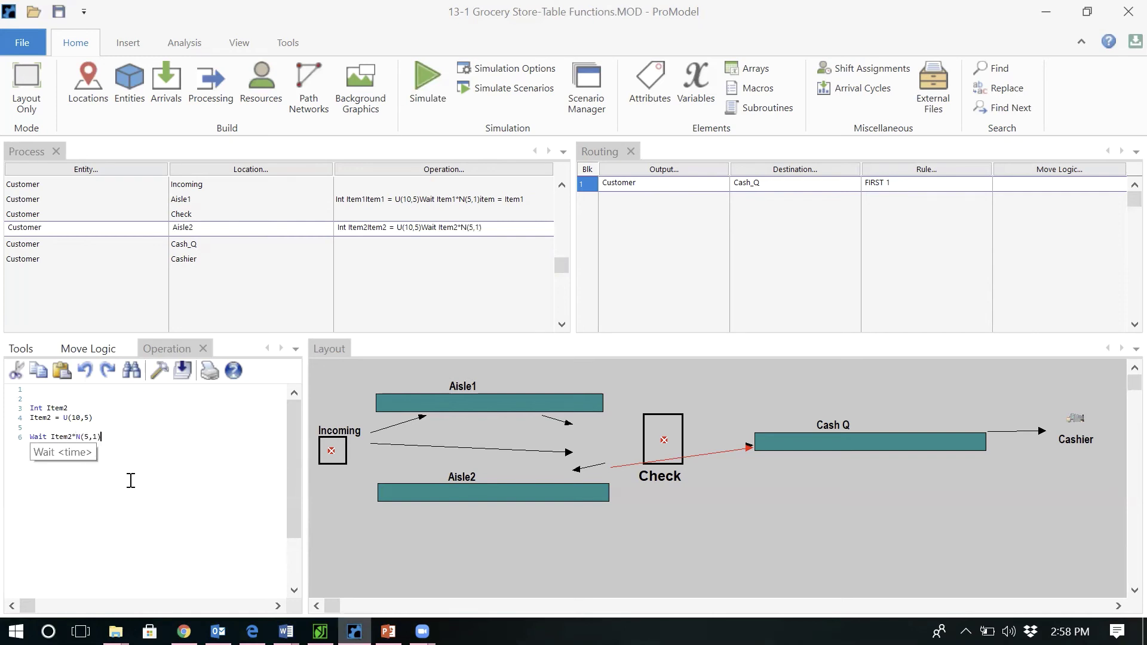
key(Return)
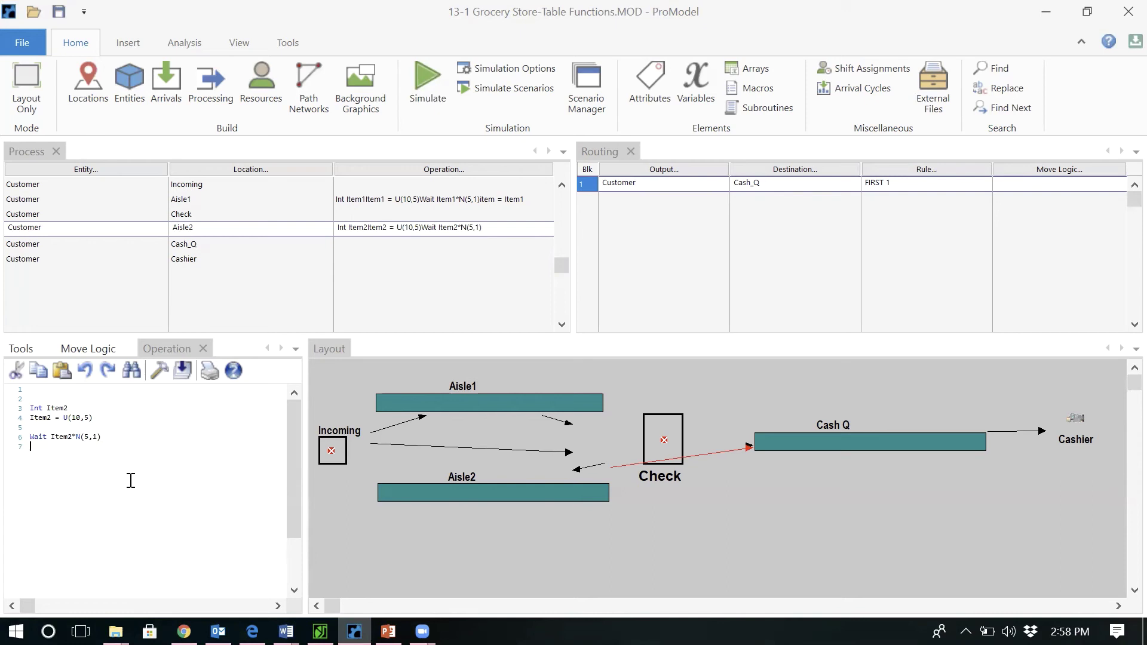
Add the statement item=item+Item2 at the end of the Aisle2 operation logic to accumulate the picked items.
key(Return)
text(item)
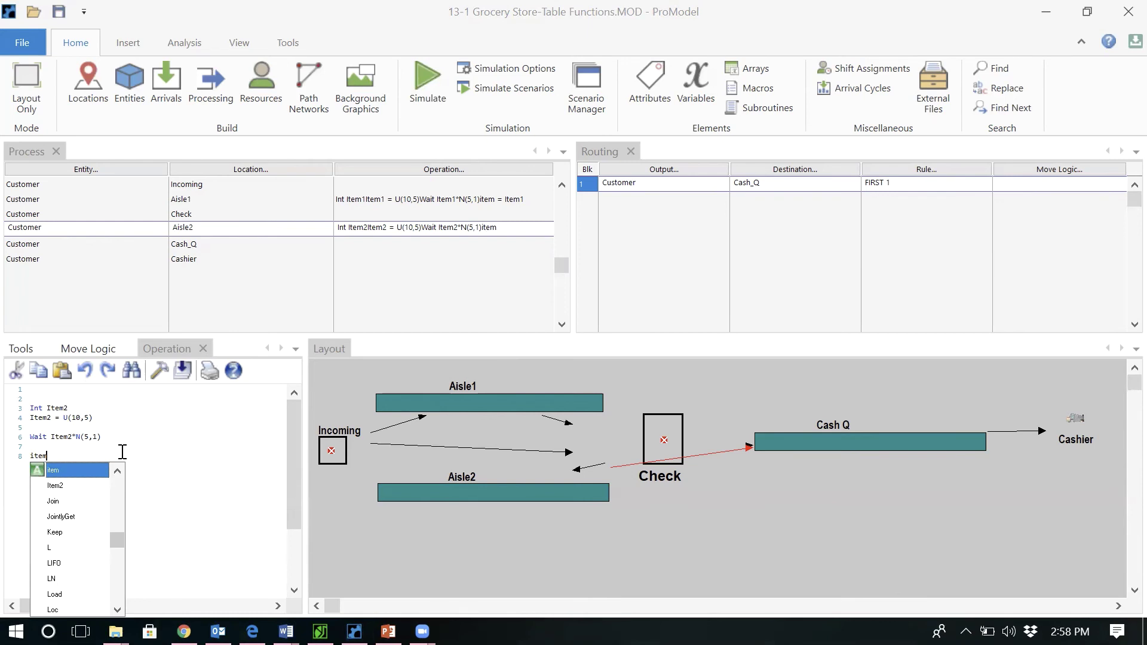
text(=)
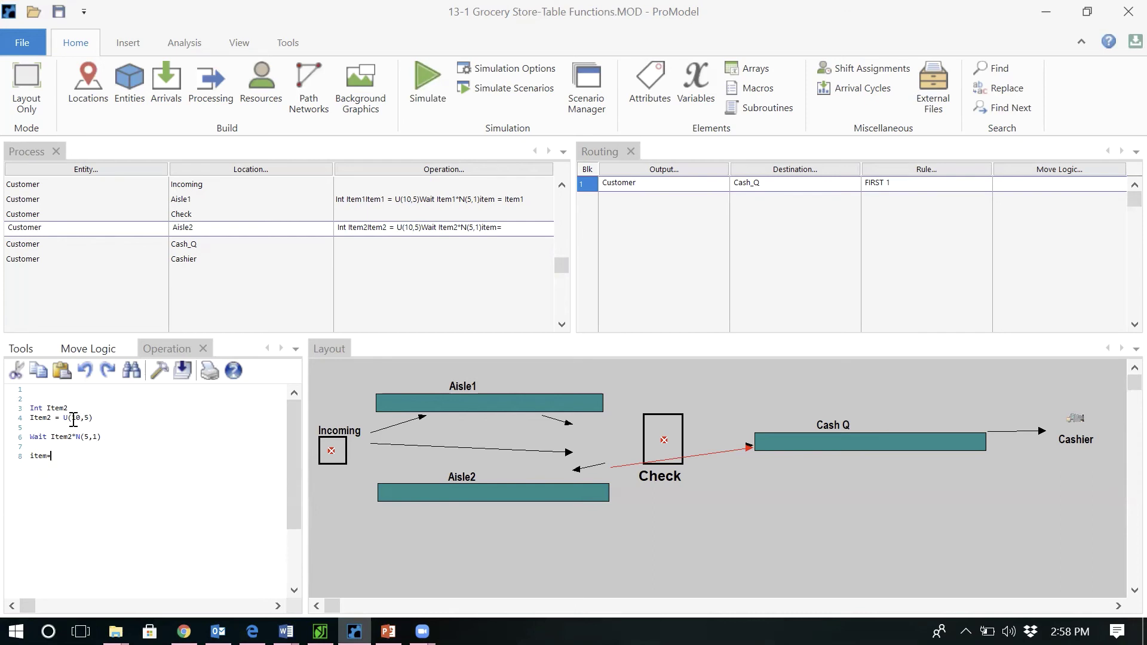
text(ite)
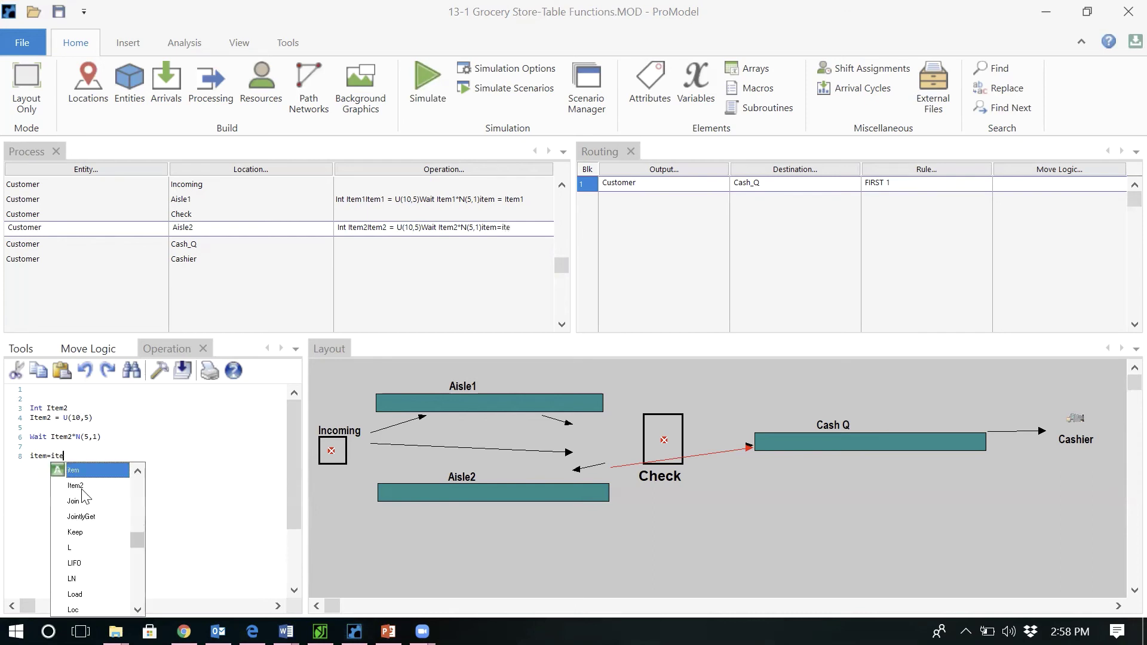
text(m+Item2)
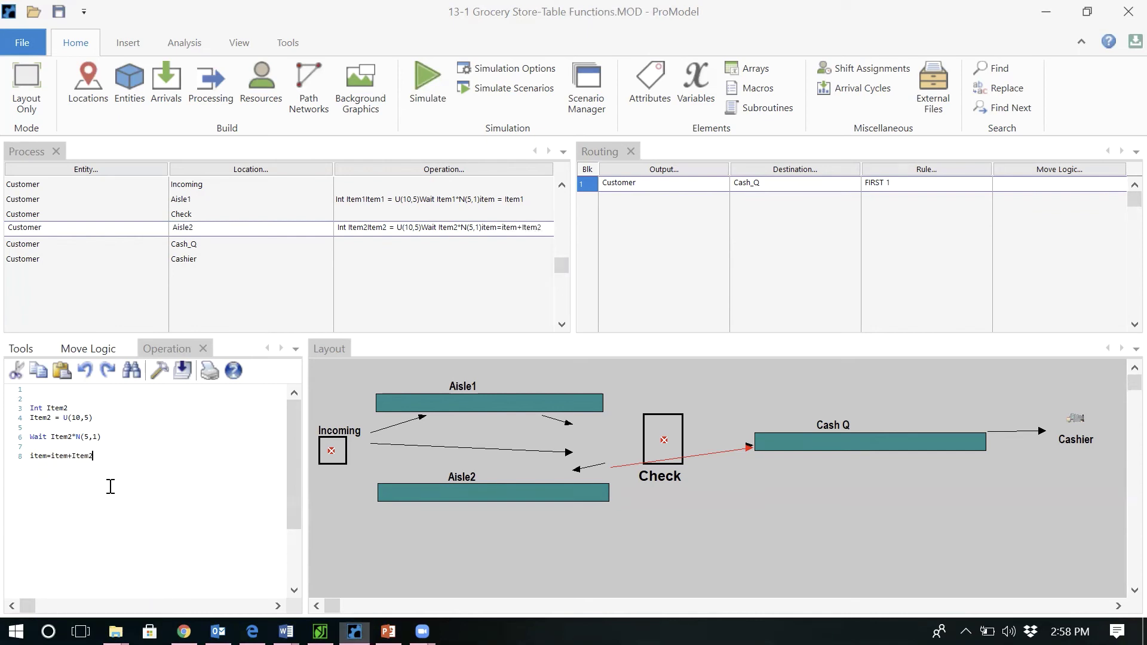
double_click(114, 485)
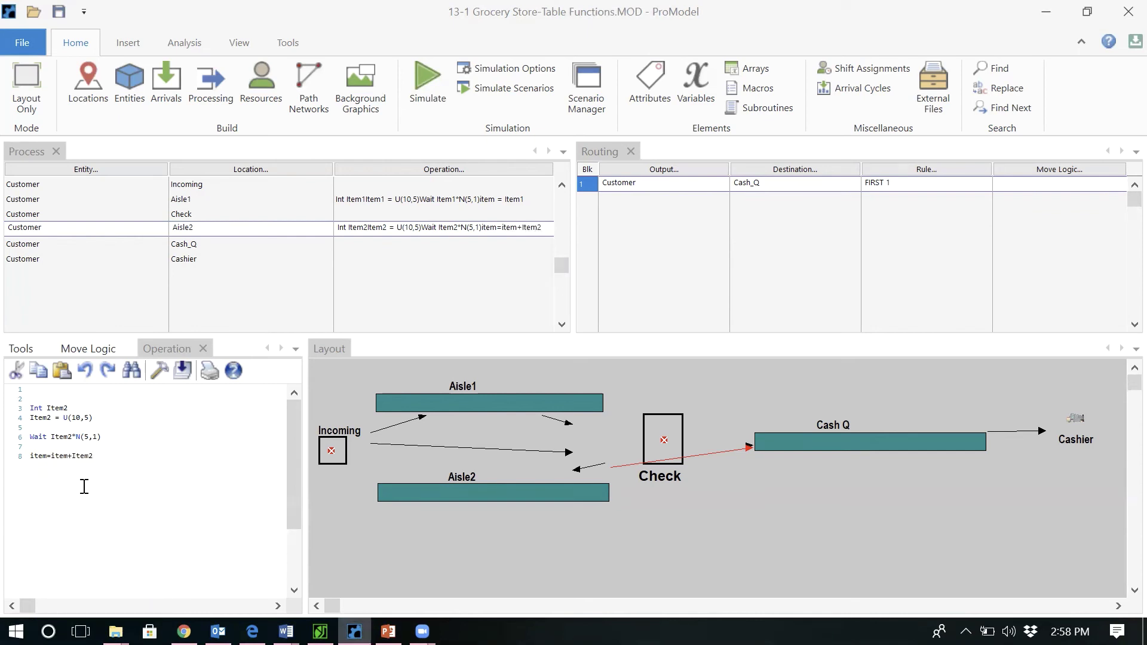
double_click(58, 456)
double_click(82, 457)
double_click(37, 456)
Enter Wait item*U(1,0.3) as the operation logic of the Customer's Cashier process record and save the model.
click(348, 255)
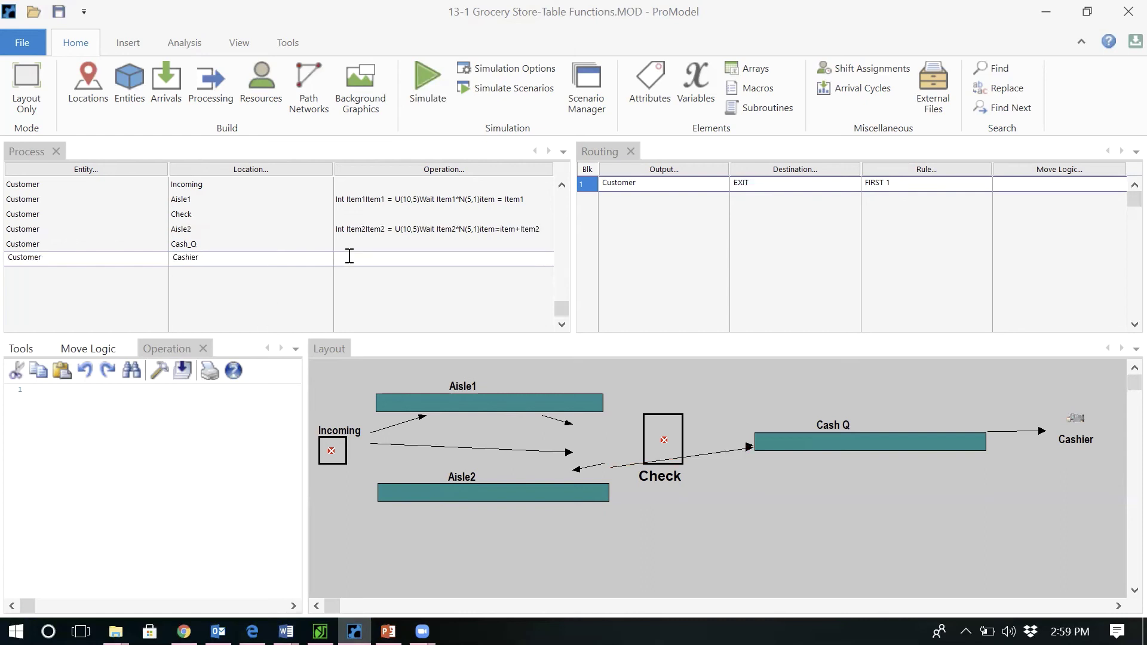
key(Return)
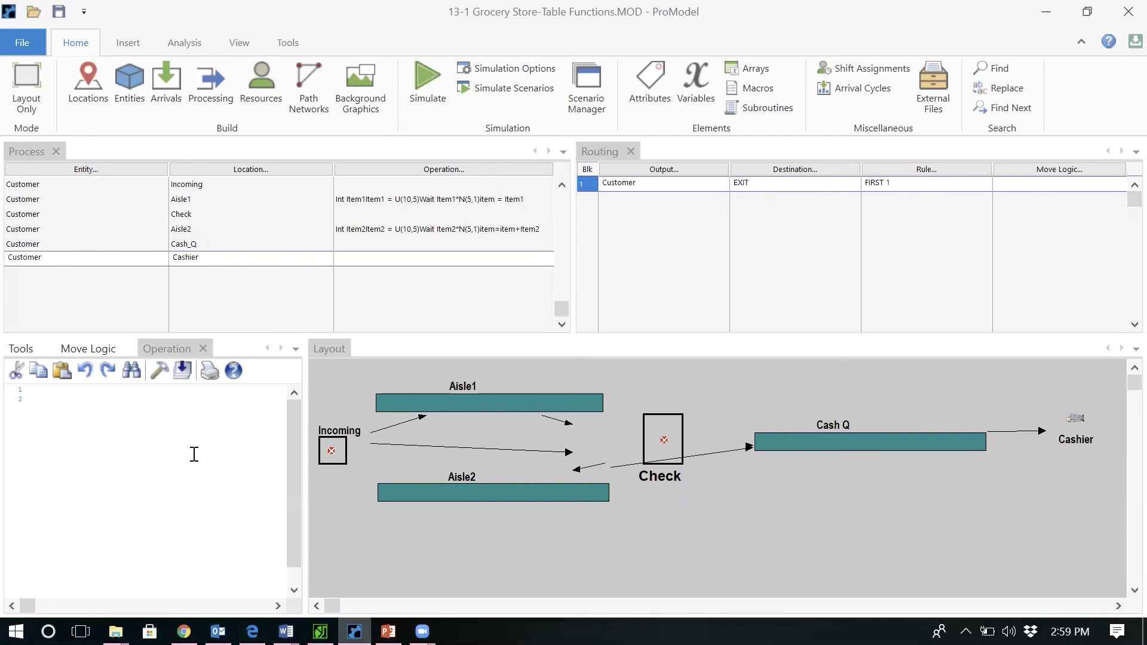
text(Wa)
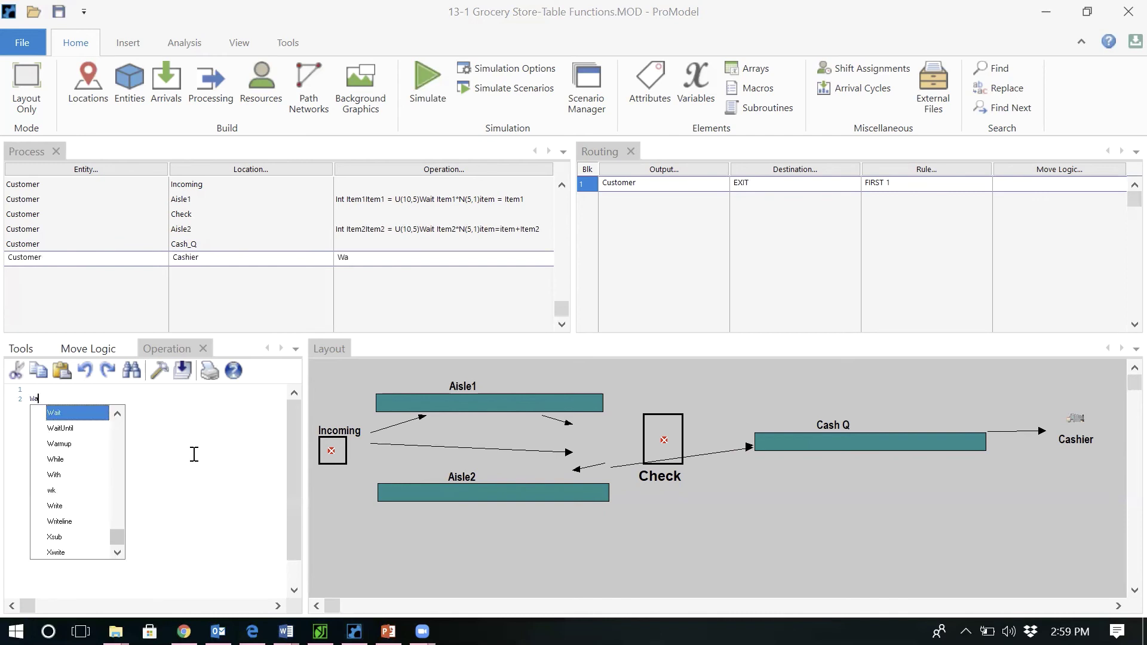
text(it ite)
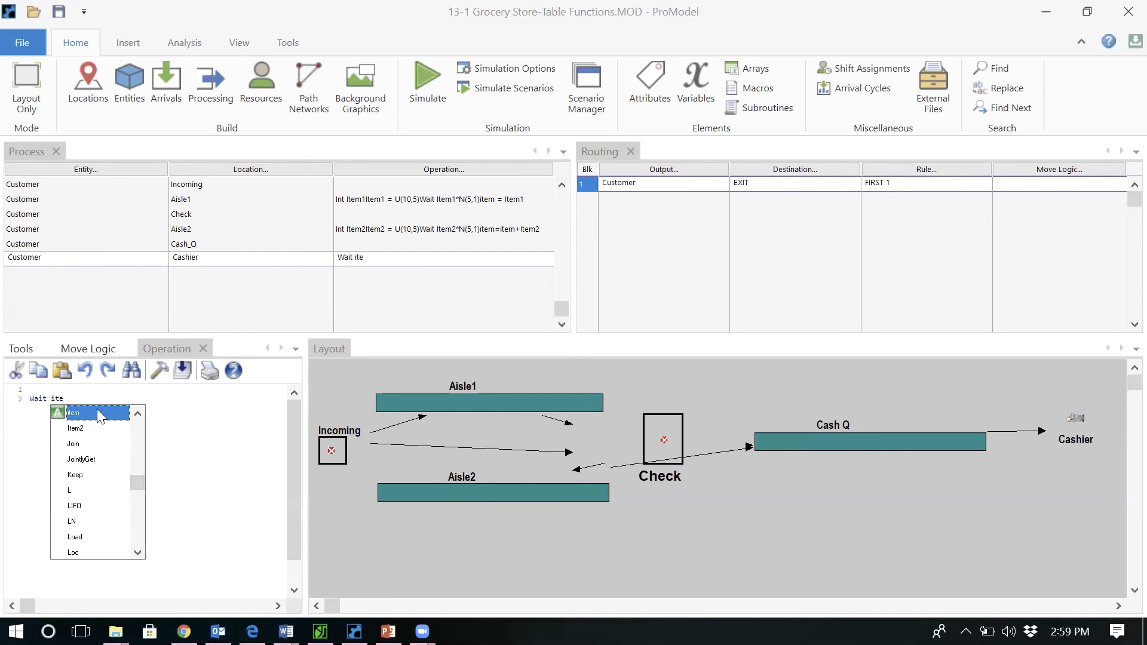
double_click(97, 410)
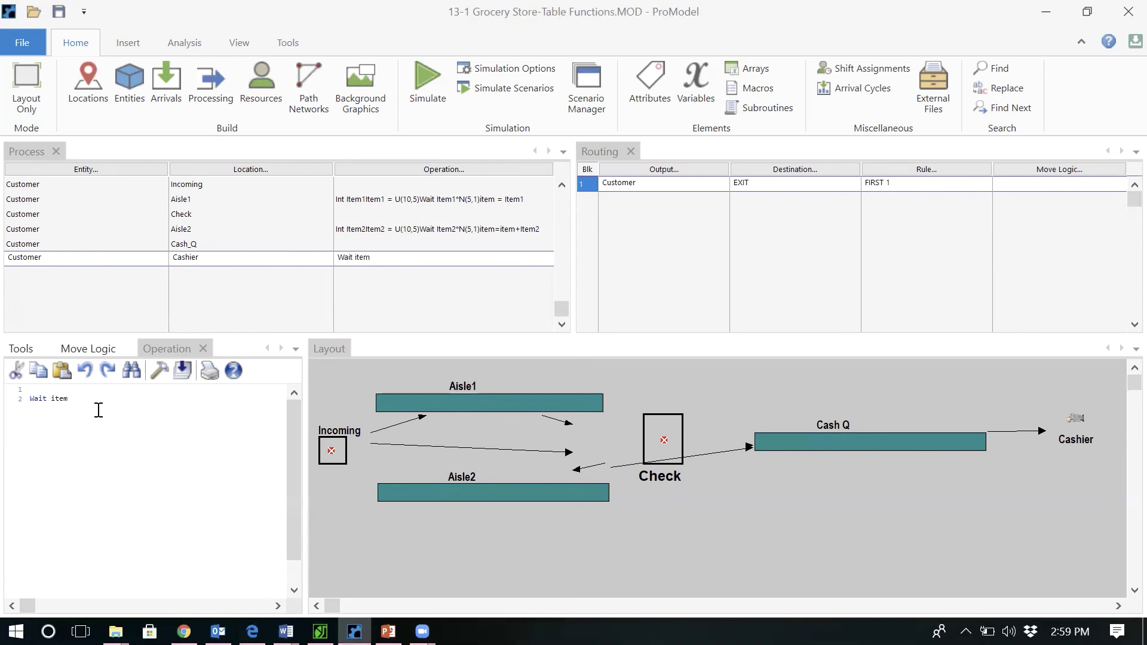
text(*U)
double_click(97, 409)
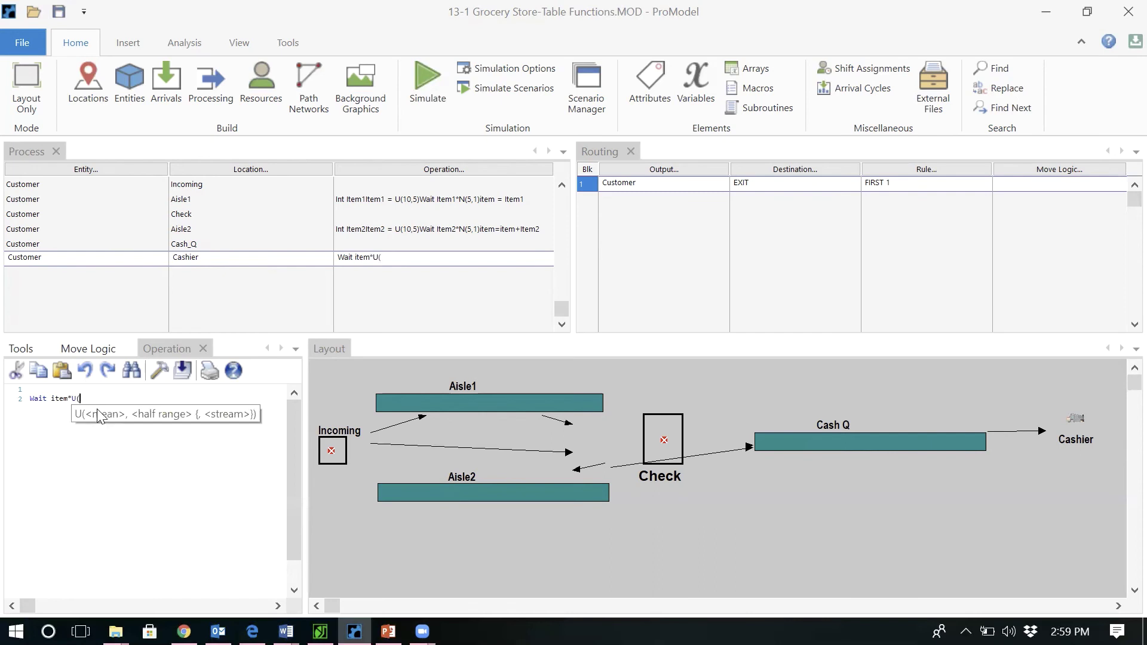
text(1,0.3))
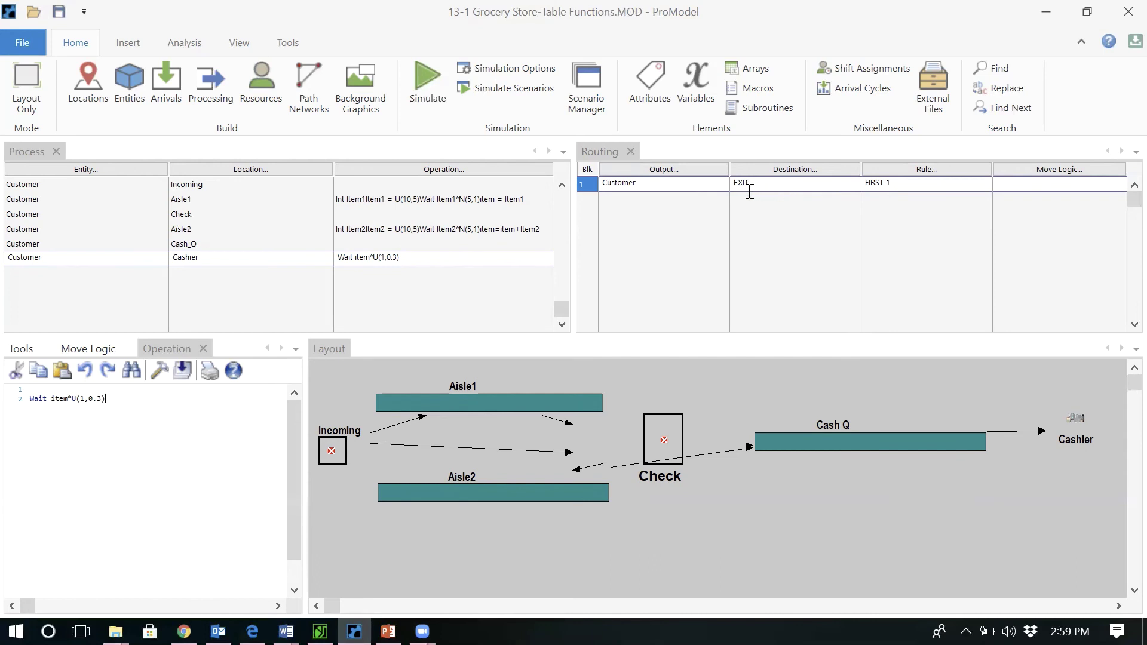
click(57, 12)
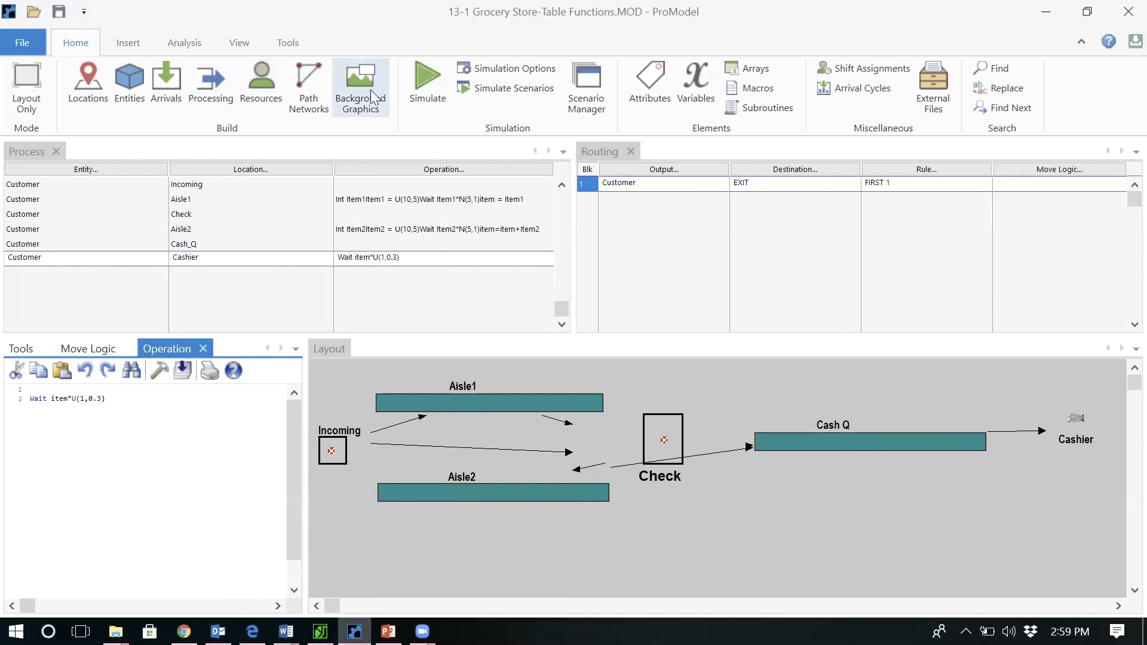
Run the Baseline simulation for 16 hours with its results in Output Viewer, and switch back to ProModel.
click(512, 69)
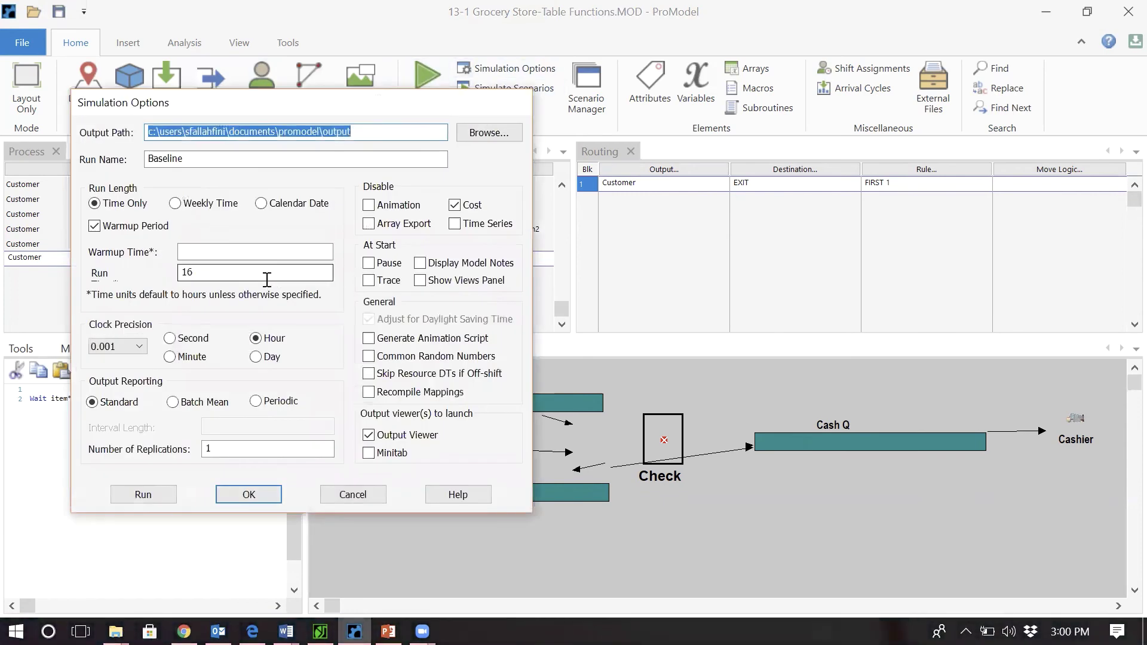
click(156, 496)
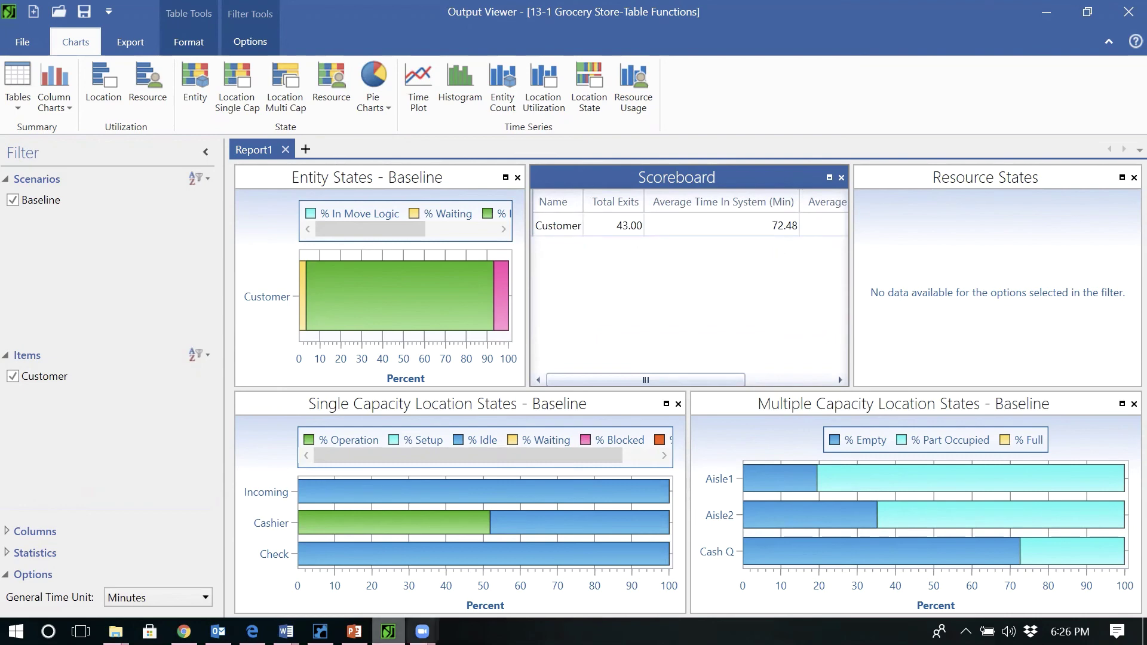
click(320, 631)
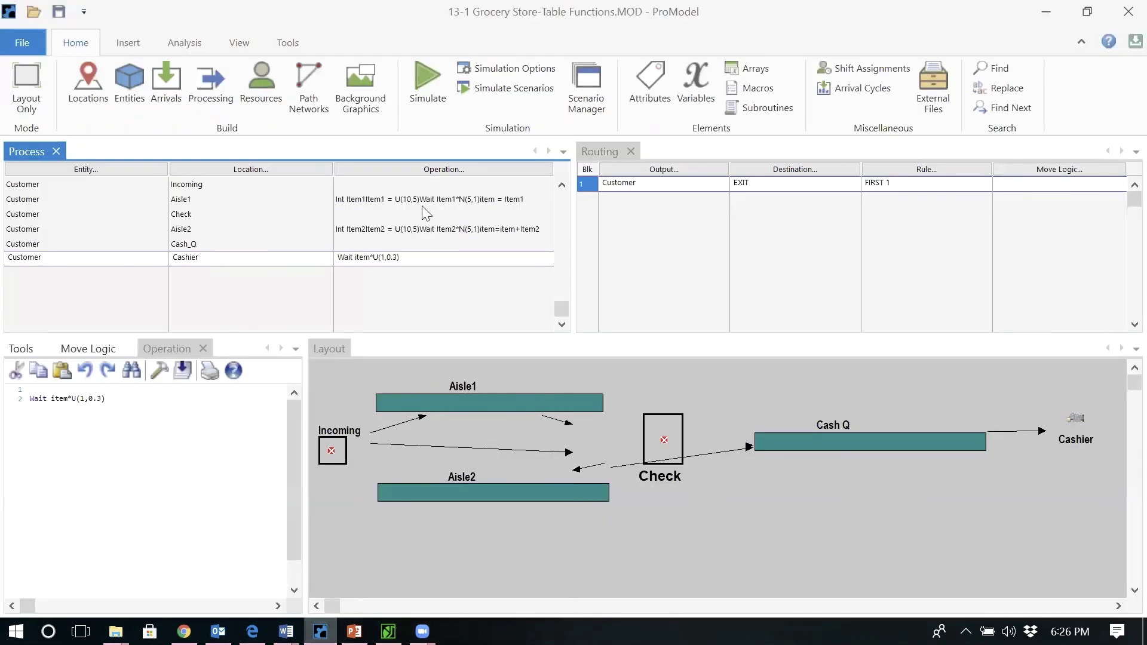
Try to run the simulation with the run time set to 24 hours, and end the run.
click(513, 68)
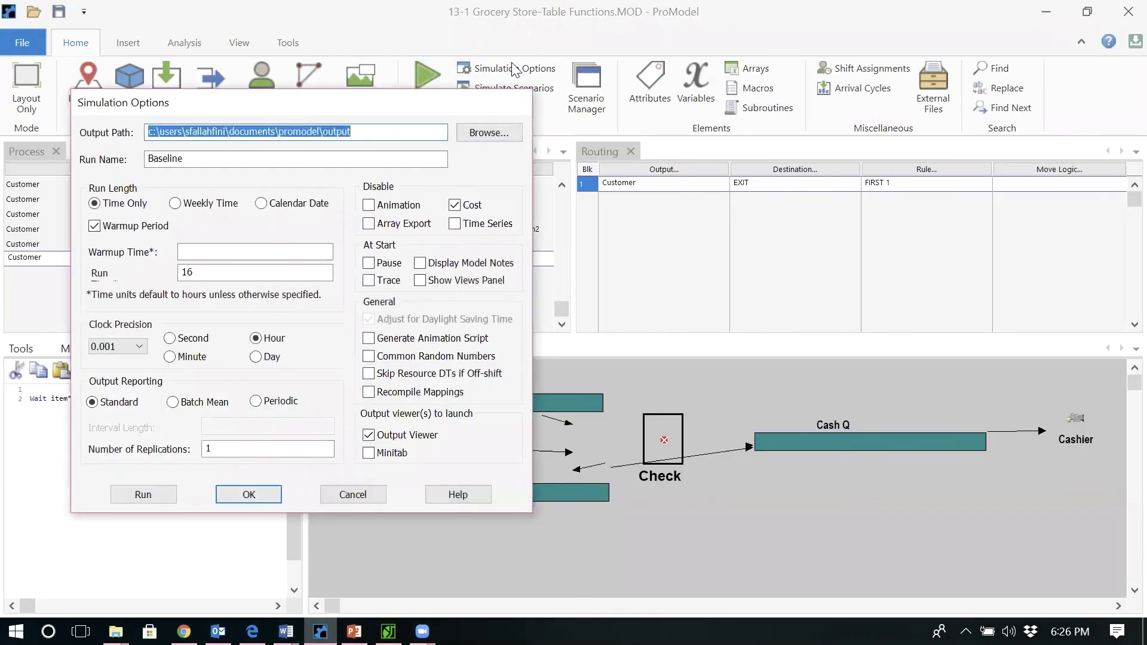
double_click(299, 278)
text(24)
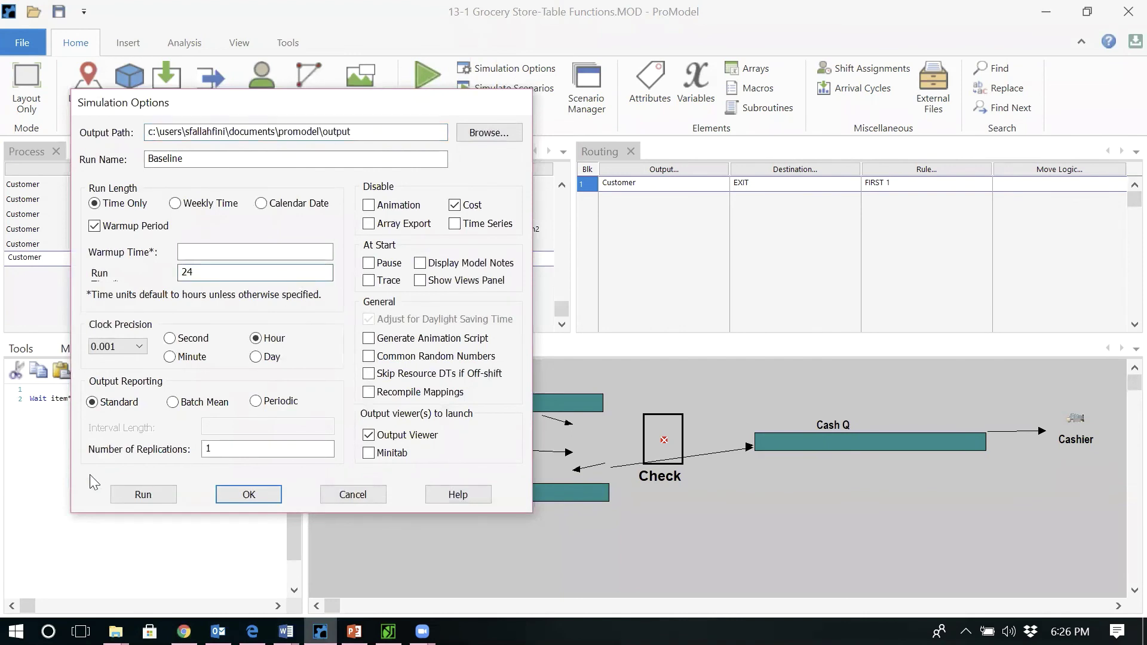
click(143, 494)
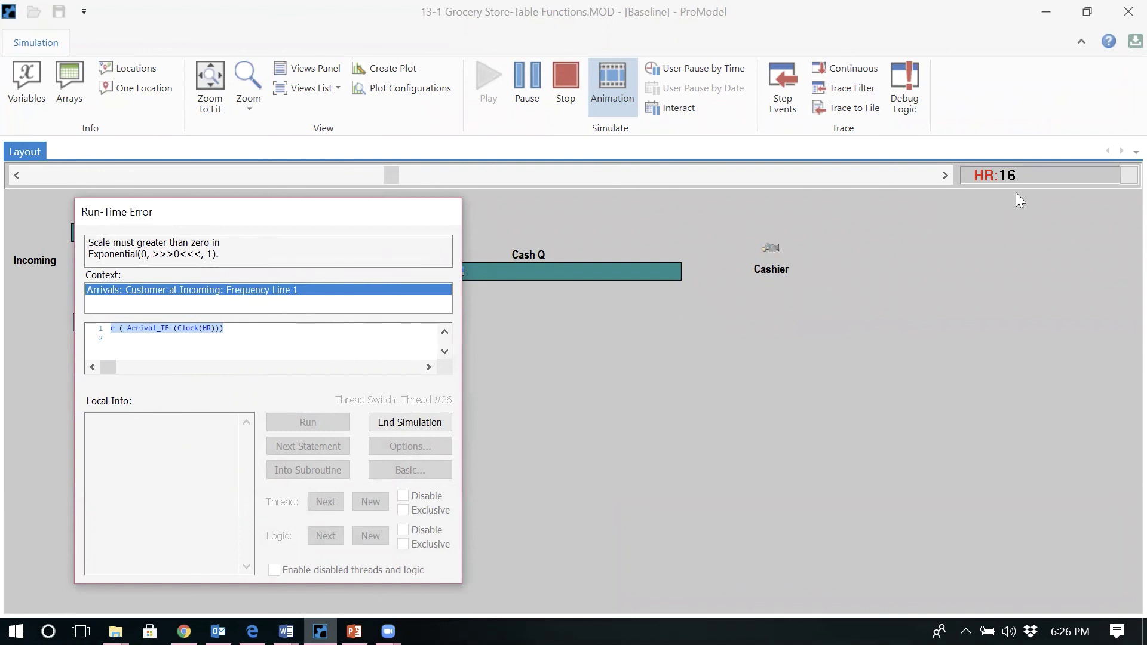
click(410, 423)
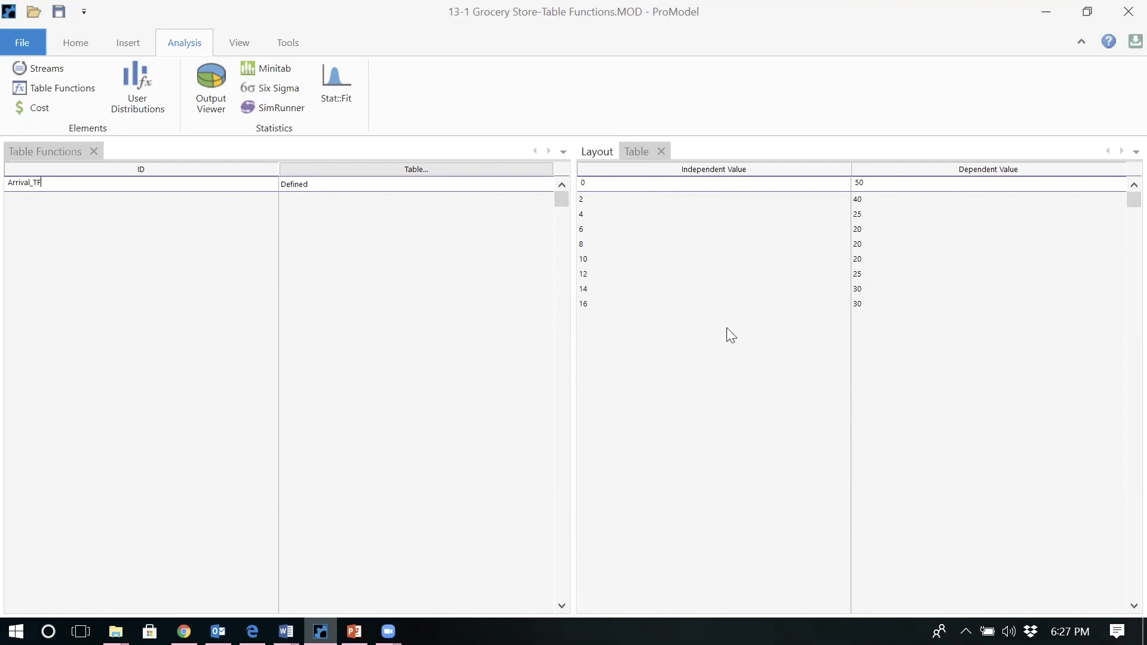
Change the Customer arrival frequency at Incoming to e ( Arrival_TF (Clock(HR) mod 16)) so the arrival pattern repeats every 16 hours.
click(81, 44)
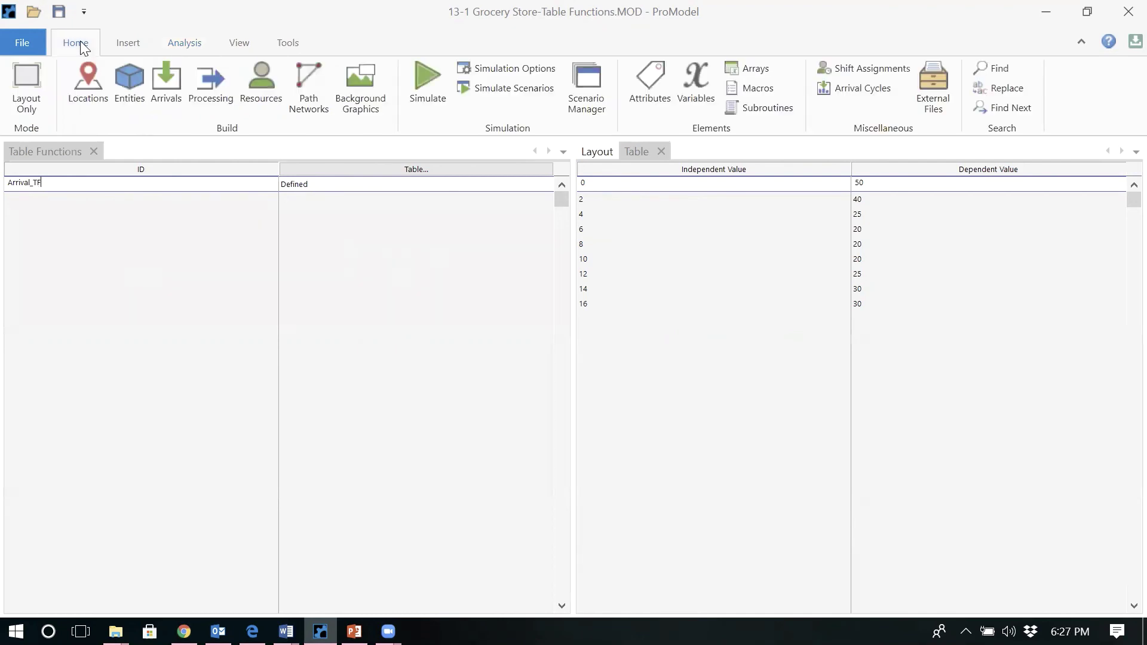
click(90, 72)
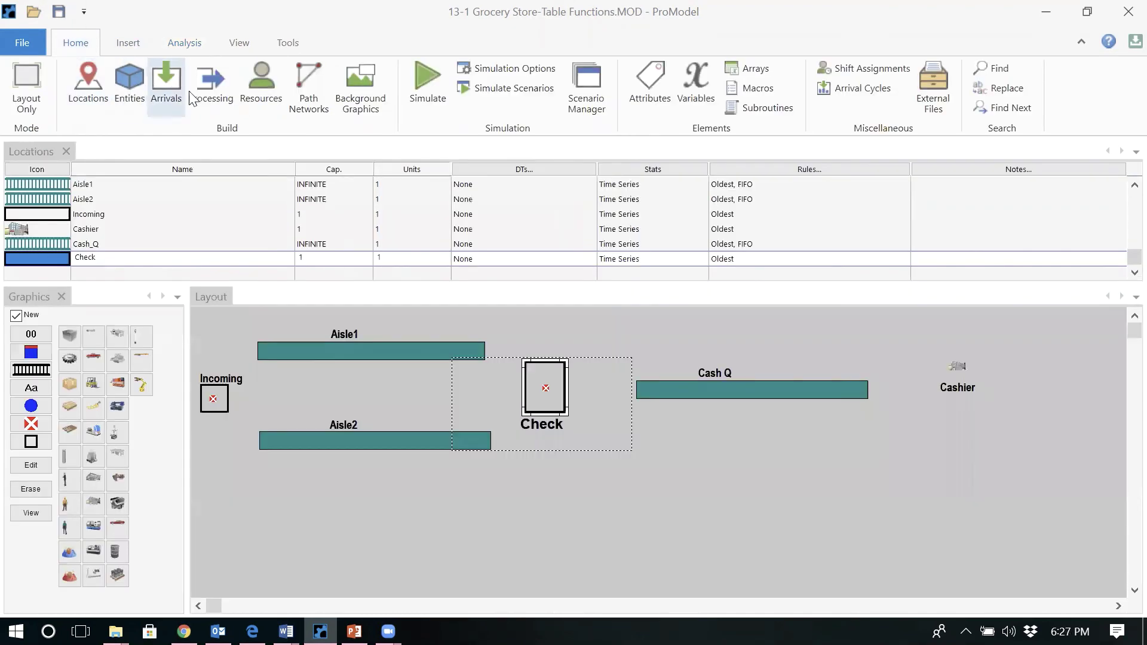
click(158, 94)
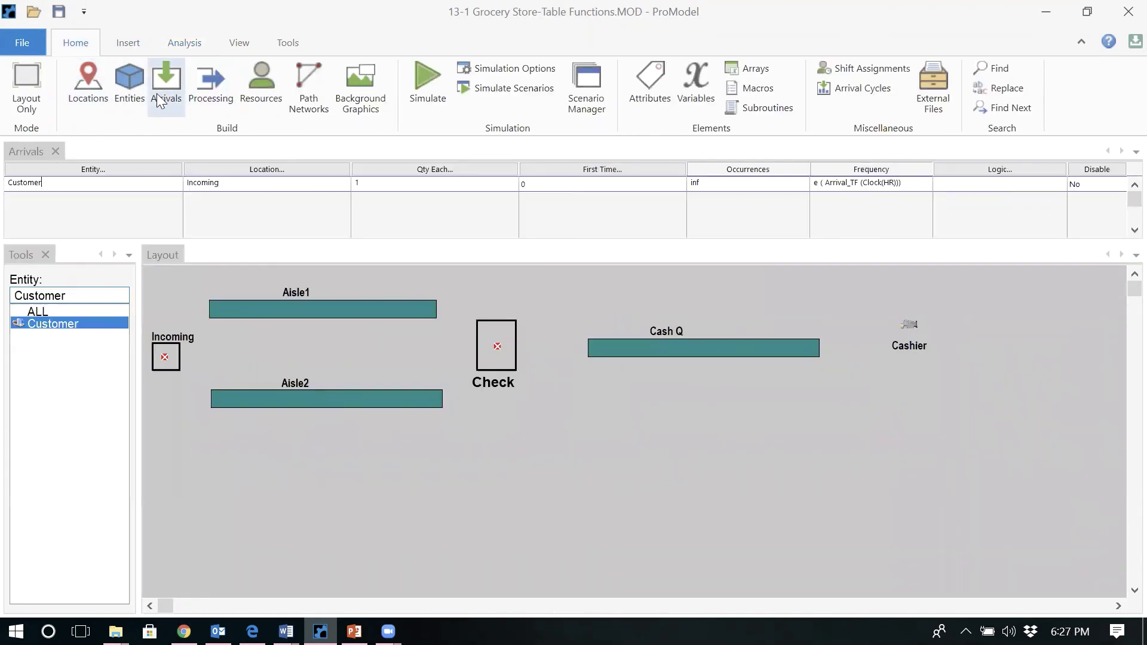
click(895, 184)
key(Left)
text(mod 16)
text())
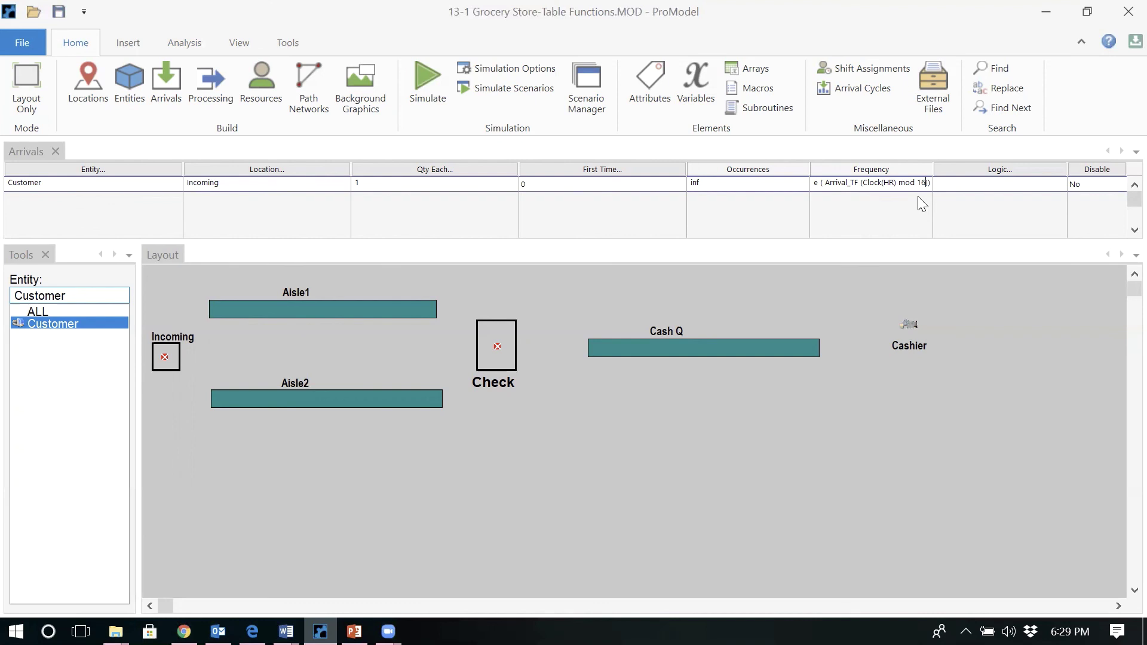
Set the run time to 160 hours, run the simulation with animation turned off, and open the results.
click(515, 68)
double_click(249, 269)
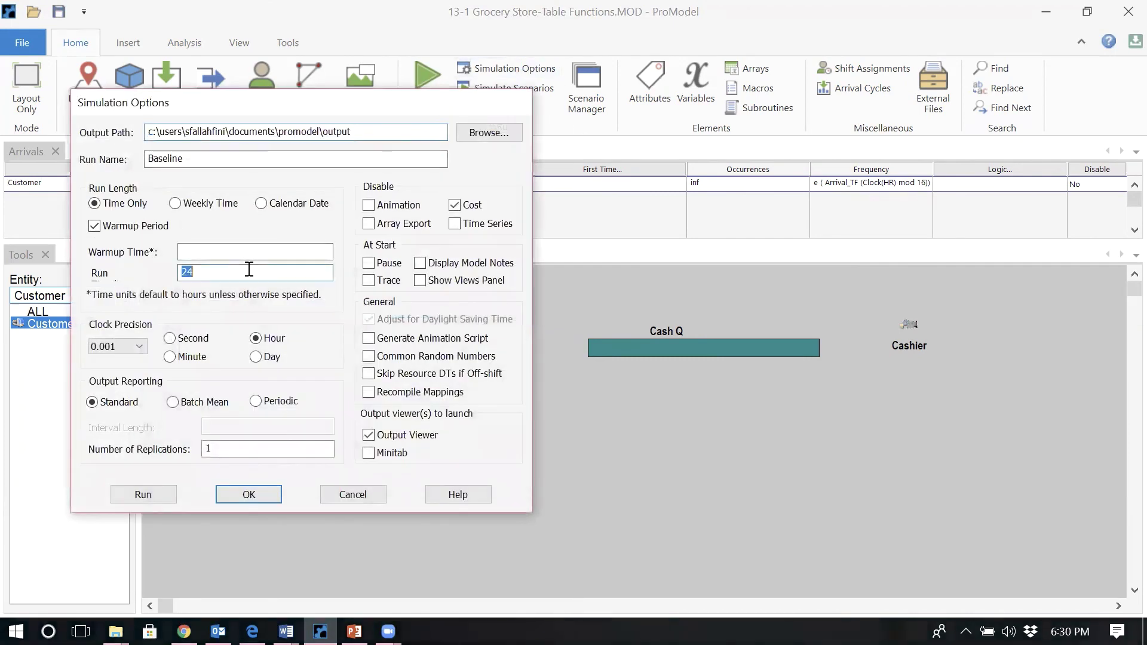
text(160)
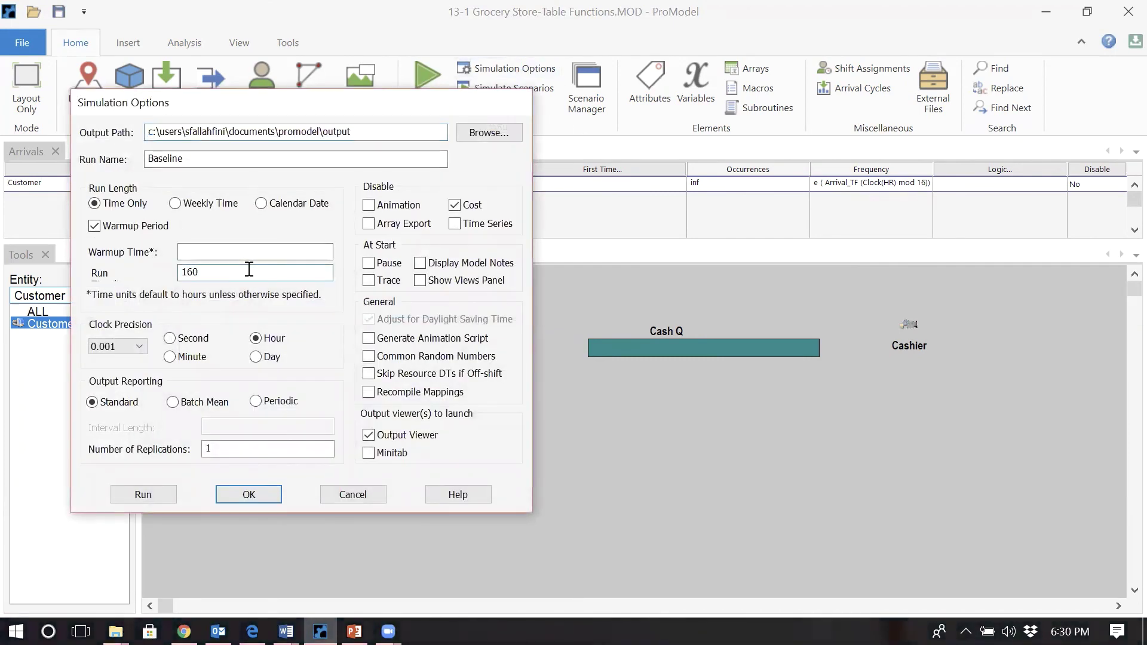
click(141, 495)
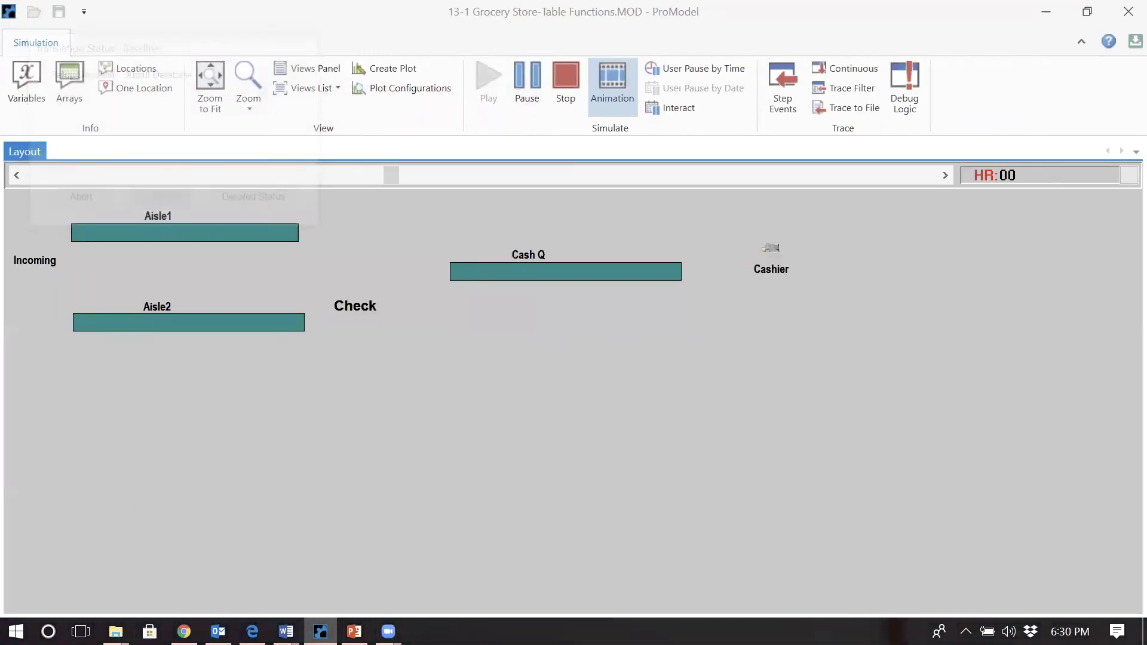
click(619, 111)
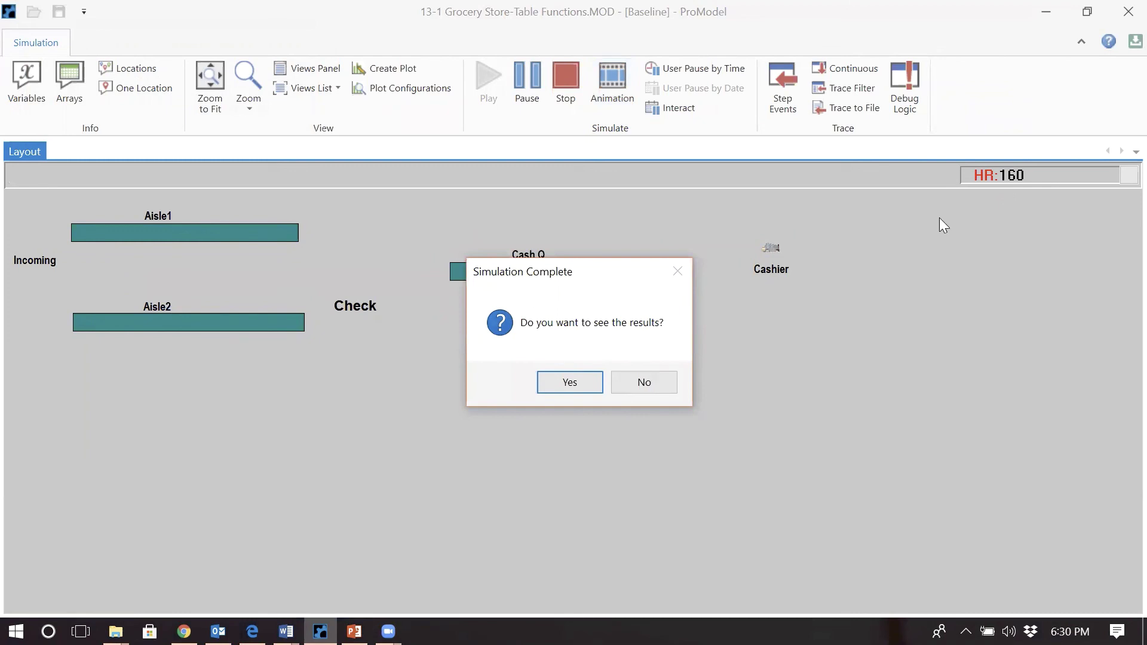
click(583, 384)
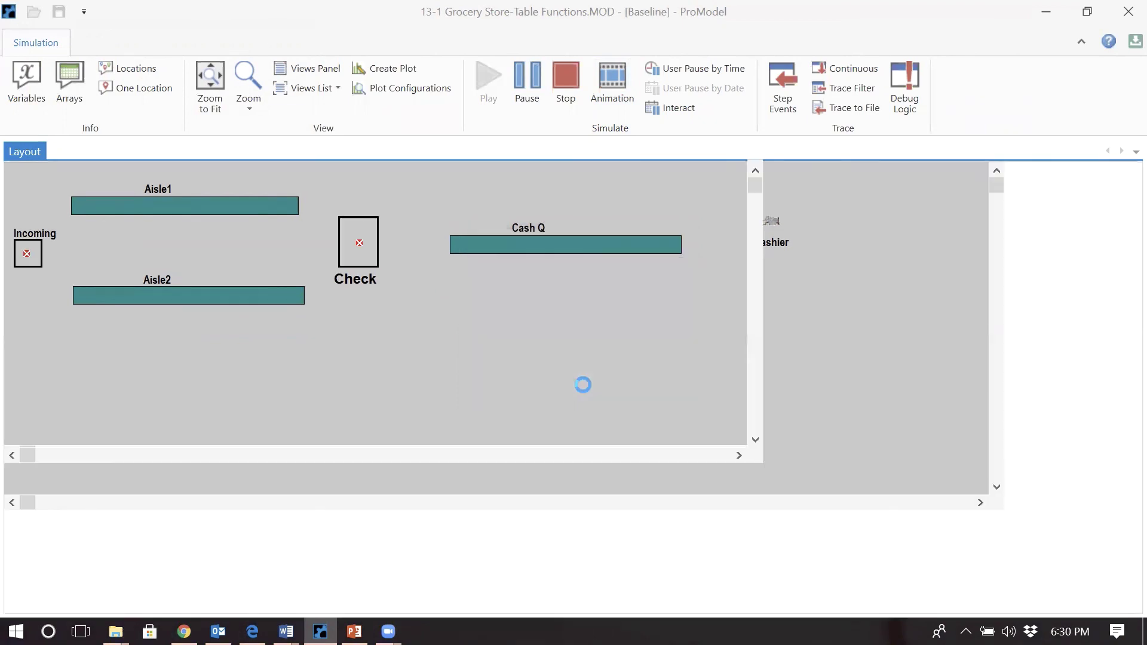